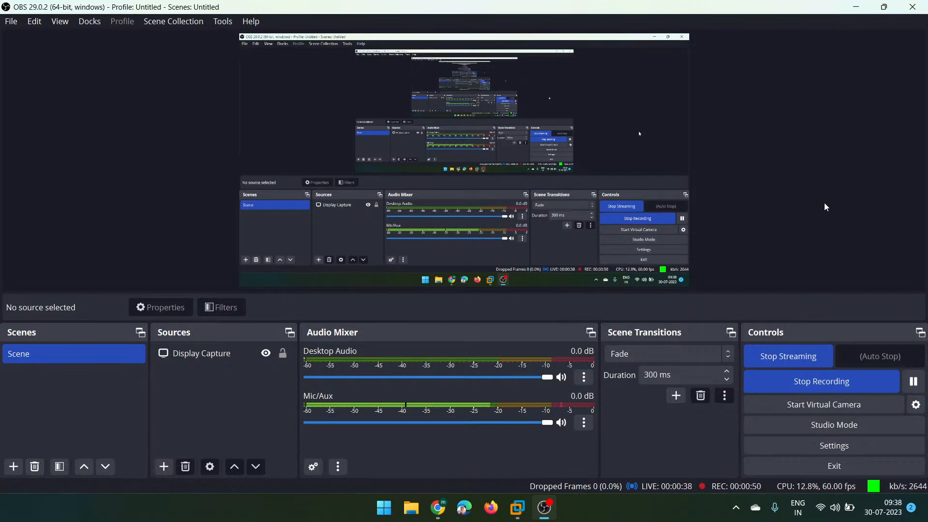
# - Minimize OBS and bring up the DC-01 virtual machine window at its lock screen
pyautogui.click(857, 7)
pyautogui.moveTo(517, 508)
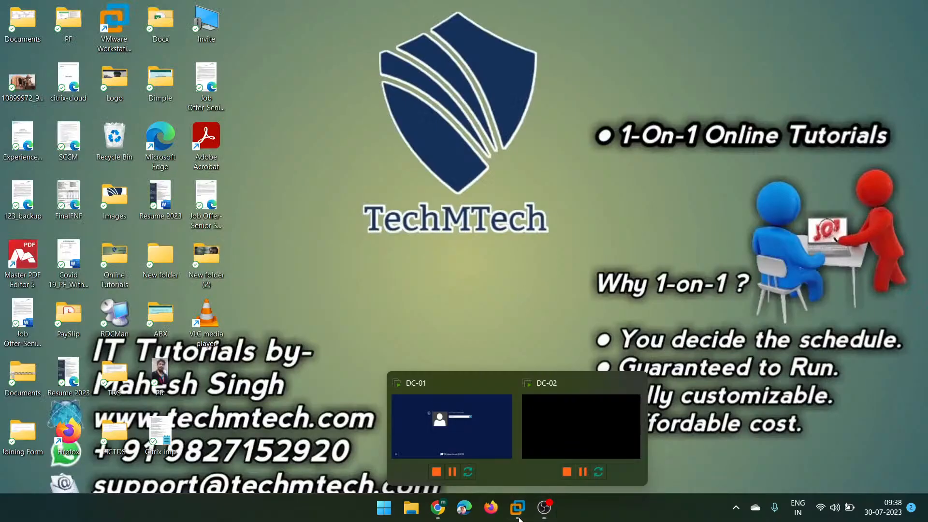
pyautogui.click(506, 426)
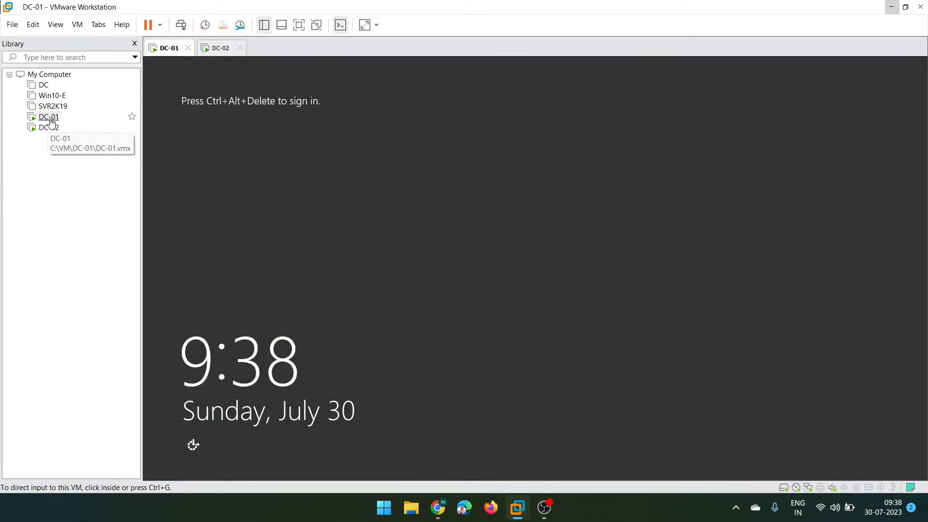
# - Select DC-01 in the Library and sign in with the administrator password via Ctrl+Alt+Del
pyautogui.click(49, 118)
pyautogui.click(49, 128)
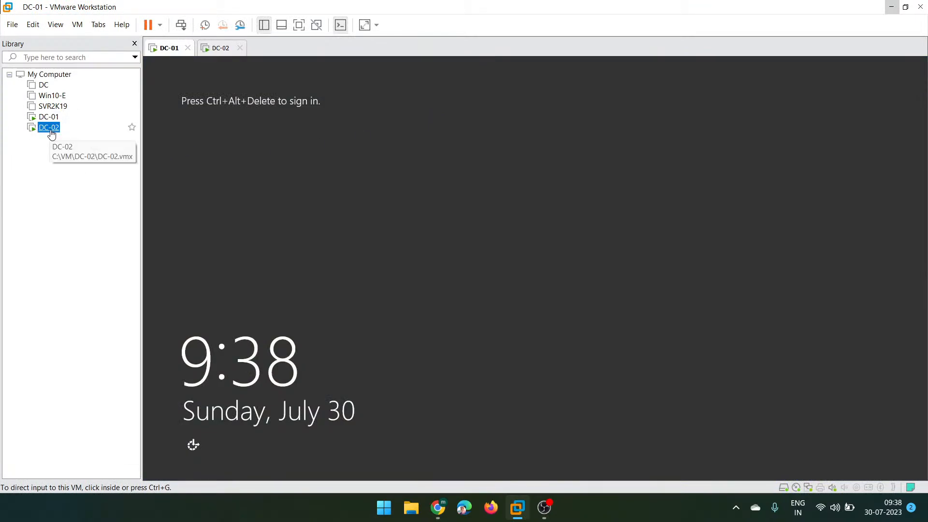
pyautogui.click(48, 118)
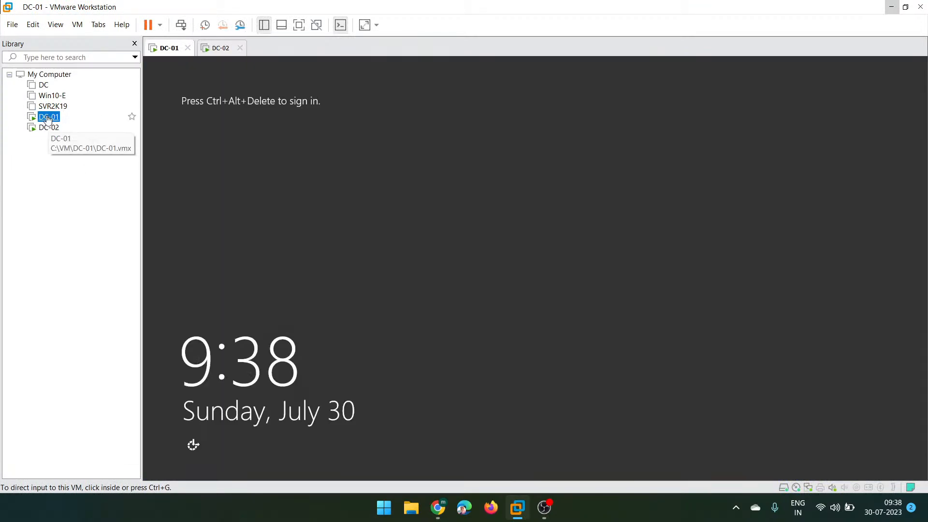
pyautogui.click(181, 25)
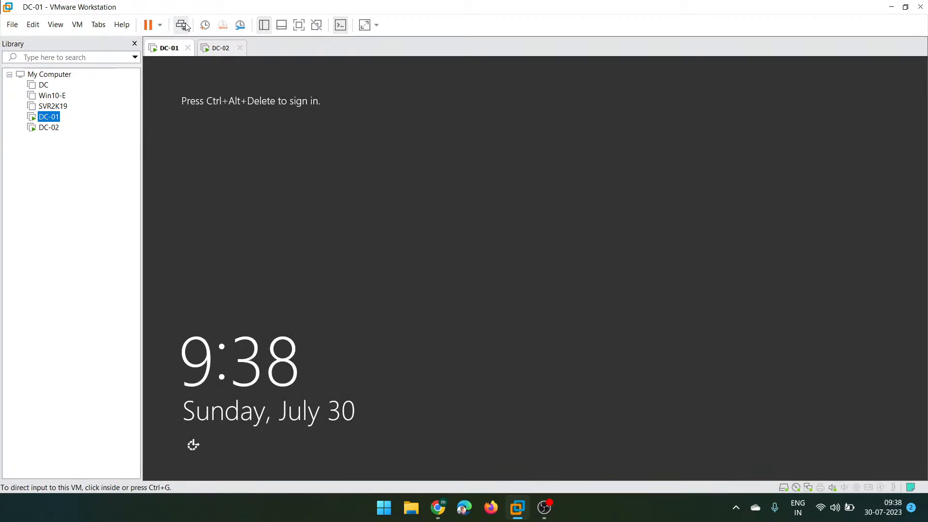
pyautogui.click(543, 202)
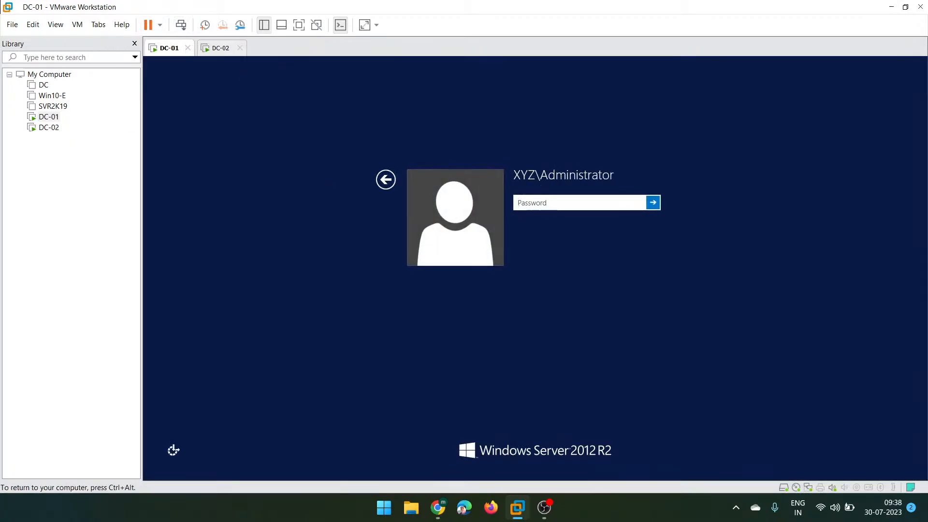
pyautogui.write('••••••••')
pyautogui.press('Return')
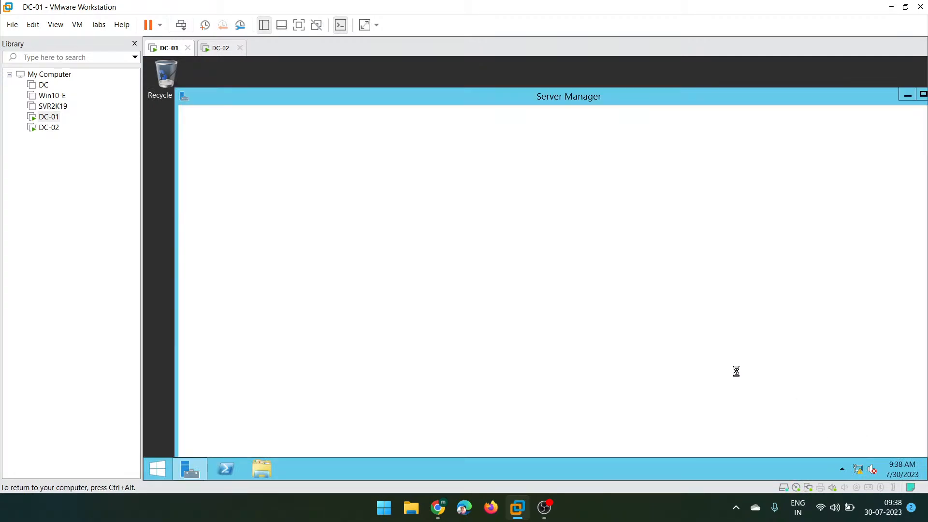
# - Maximize Server Manager and open its AD DS page showing DC-01 at 192.168.10.110
pyautogui.doubleClick(530, 97)
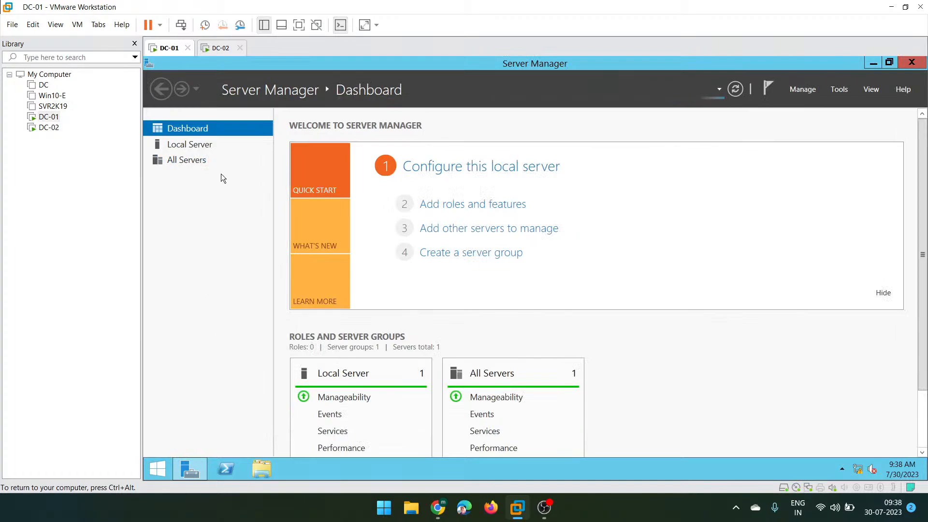
pyautogui.click(182, 145)
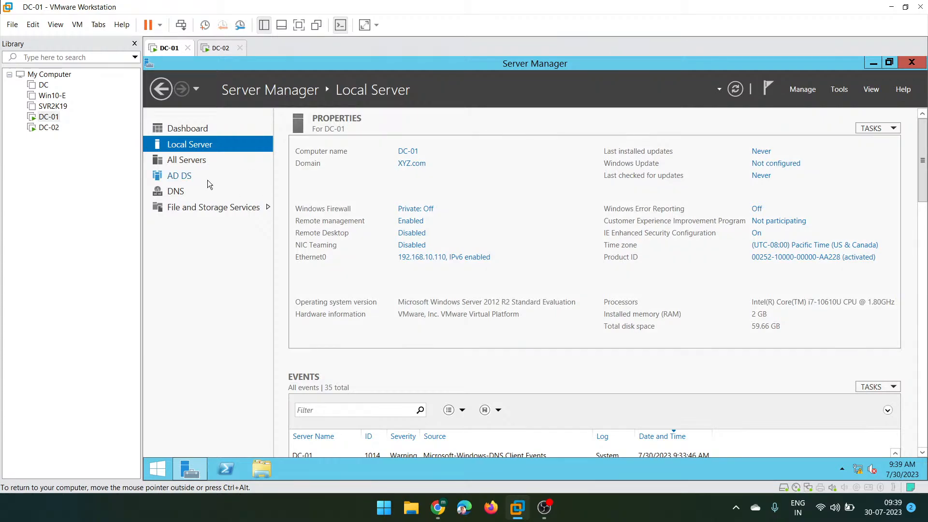
pyautogui.click(169, 176)
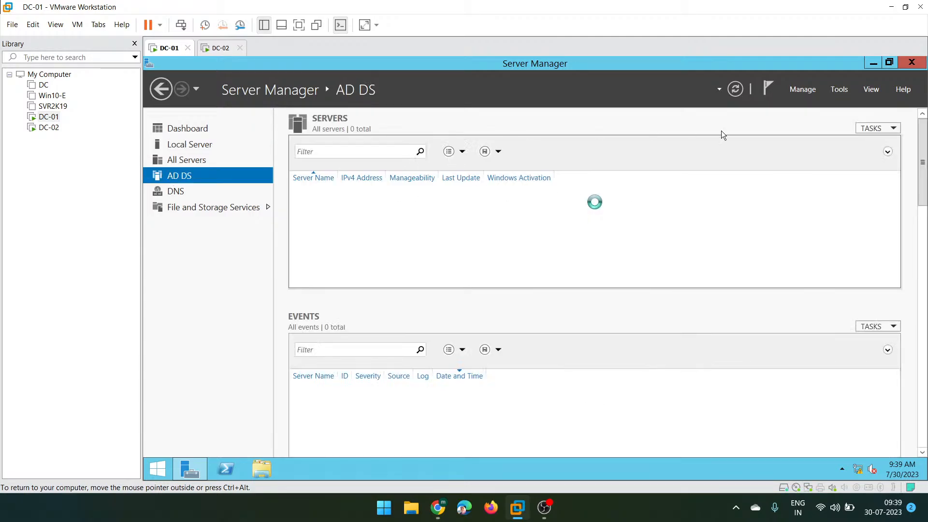
# - Launch Active Directory Users and Computers full-screen and expand XYZ.com with a widened tree pane
pyautogui.click(840, 90)
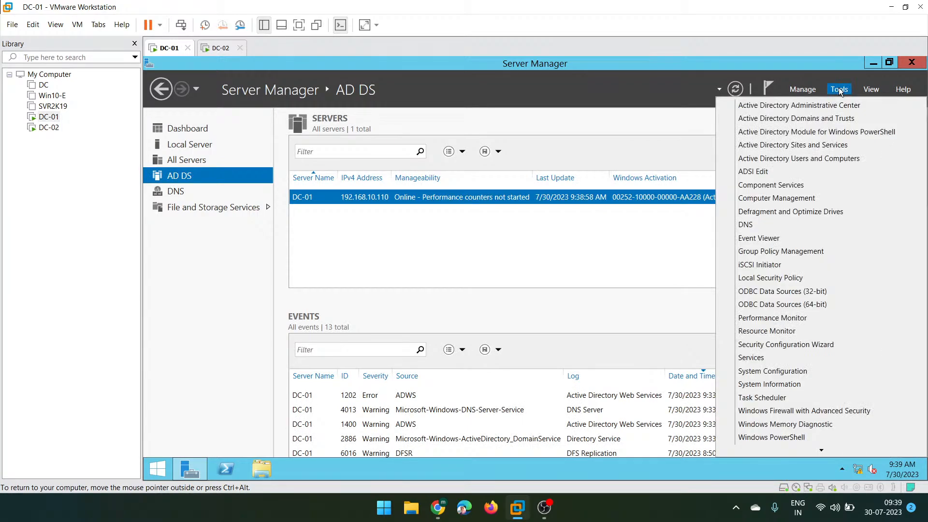
pyautogui.click(822, 159)
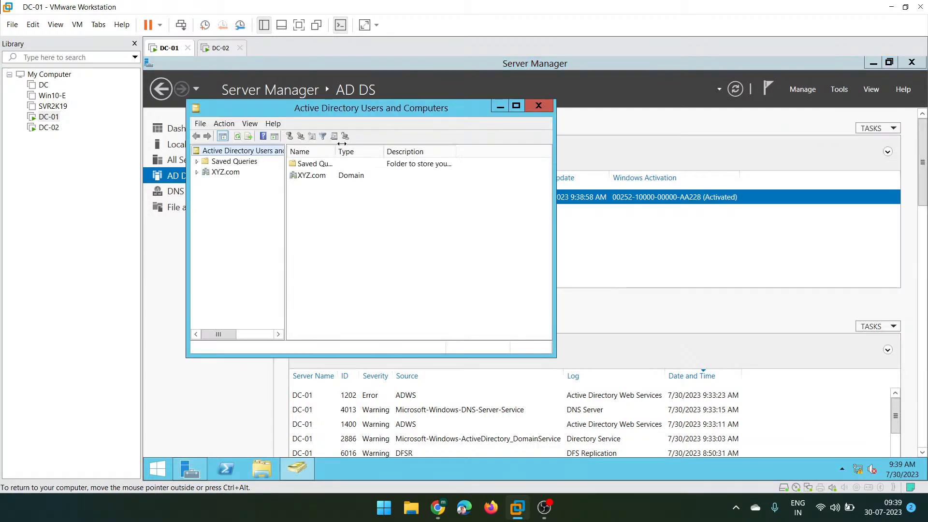
pyautogui.click(518, 105)
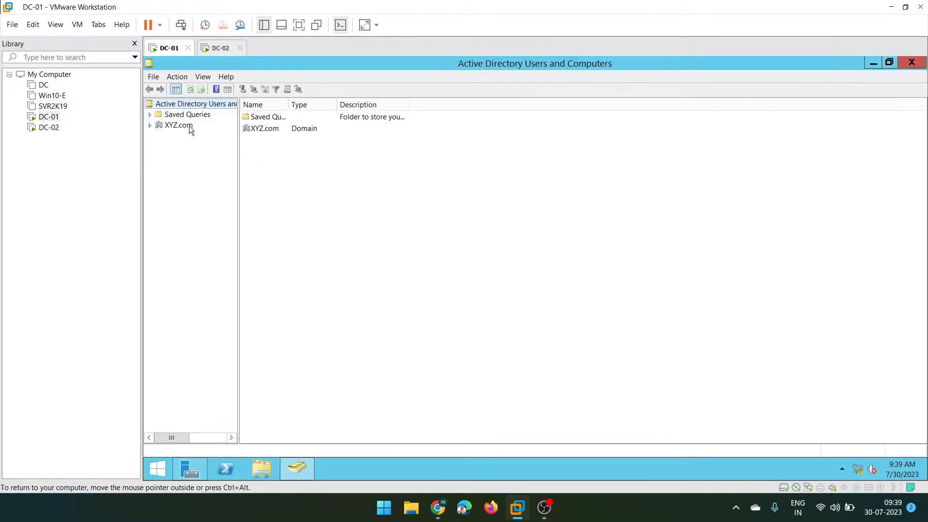
pyautogui.doubleClick(158, 124)
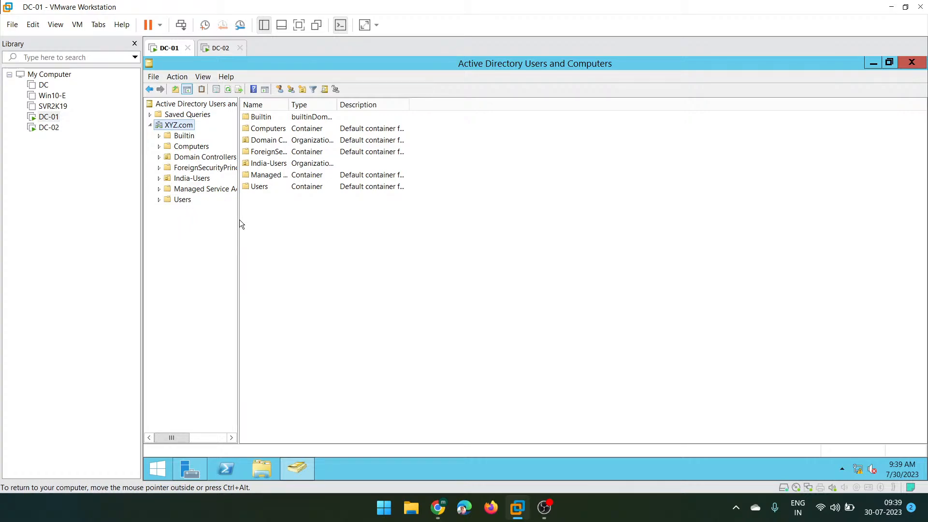
pyautogui.moveTo(238, 219); pyautogui.dragTo(338, 229)
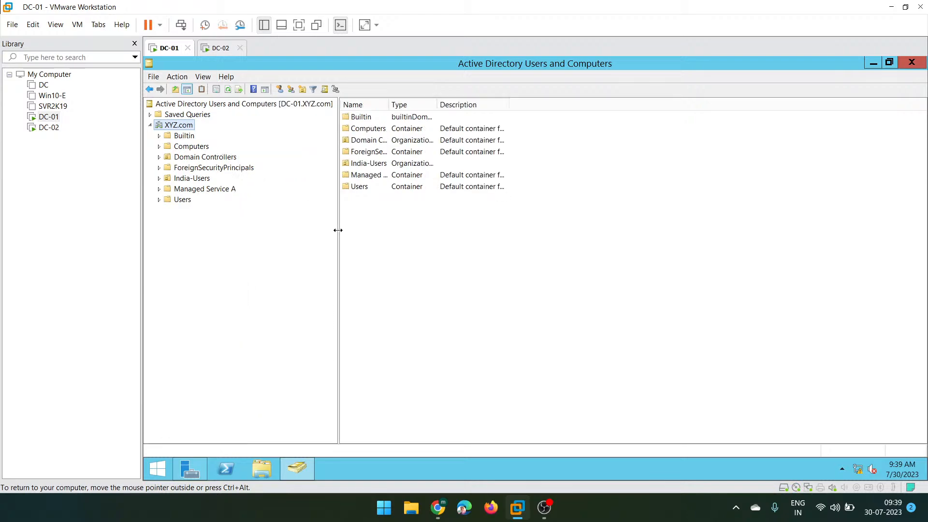
# - Review Test User 01–03 in India-Users with a widened Name column, then minimize the console
pyautogui.click(190, 180)
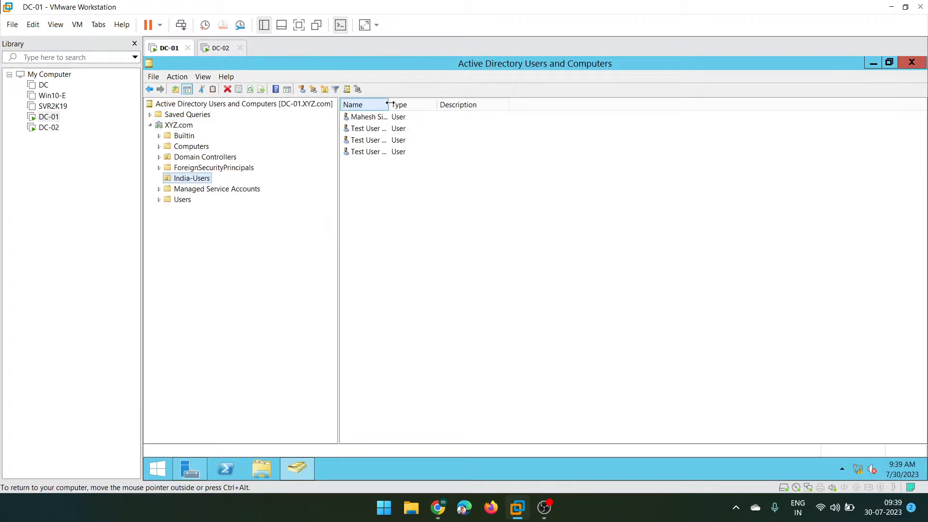
pyautogui.moveTo(390, 104); pyautogui.dragTo(485, 105)
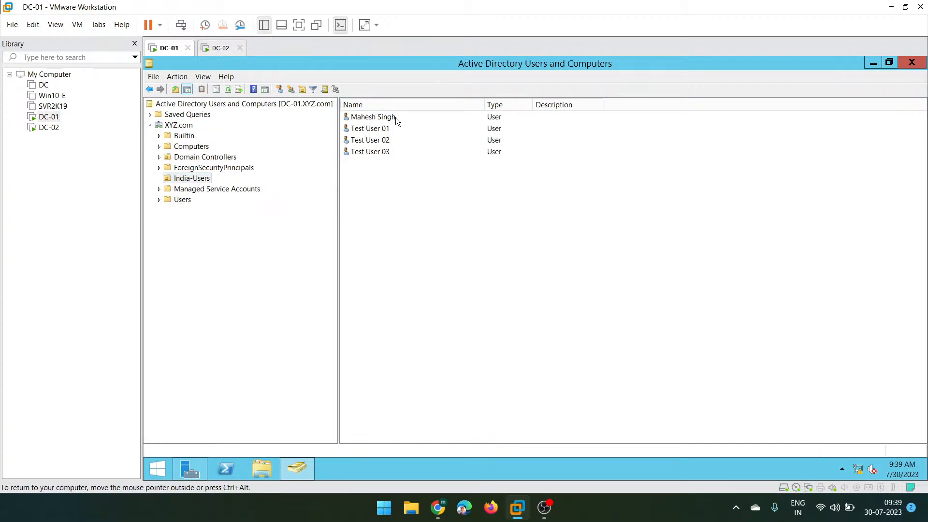
pyautogui.click(371, 129)
pyautogui.click(371, 144)
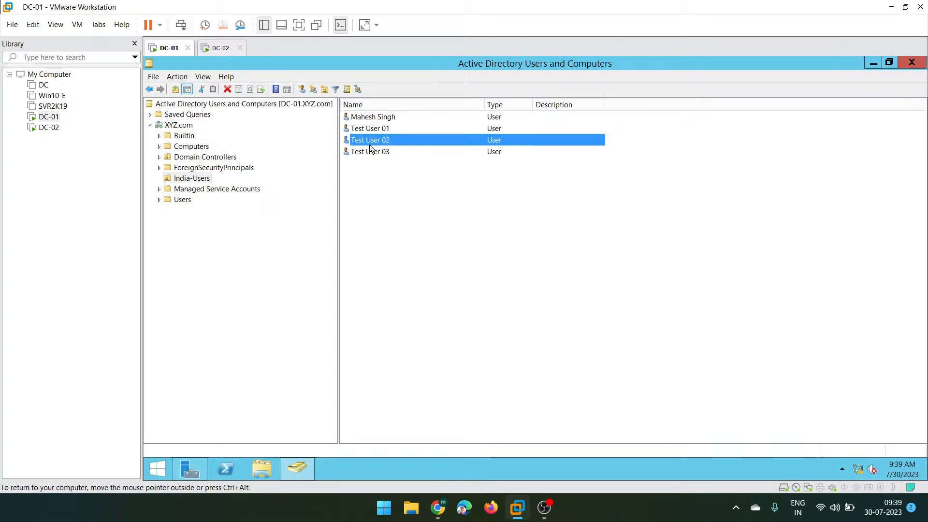
pyautogui.click(371, 153)
pyautogui.click(366, 129)
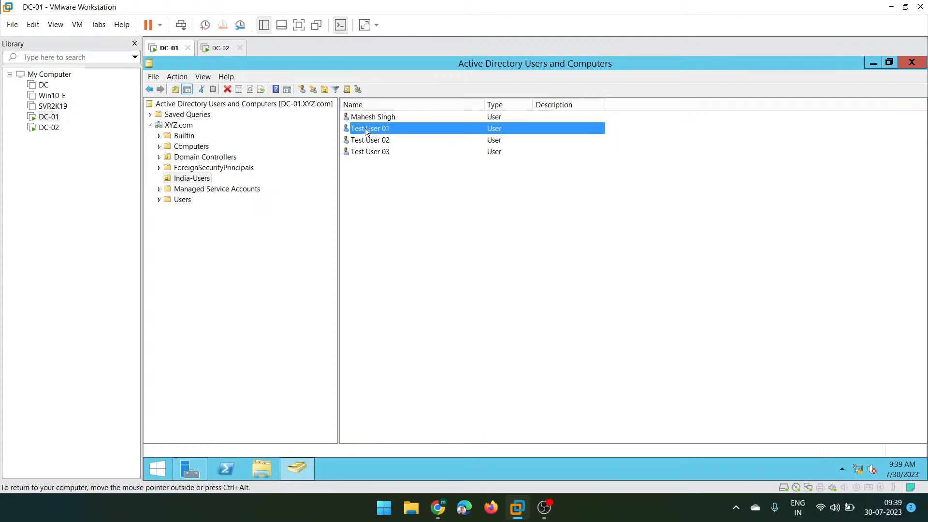
pyautogui.click(368, 143)
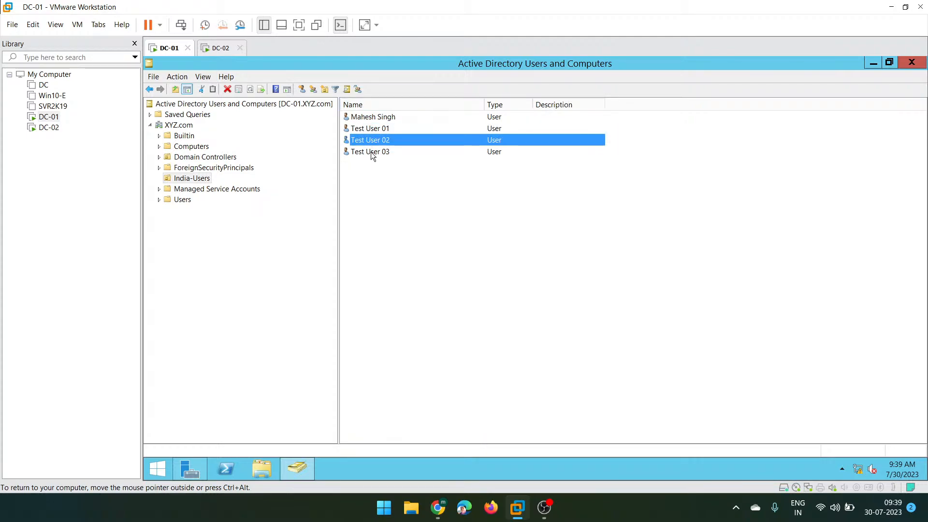
pyautogui.click(371, 153)
pyautogui.click(874, 64)
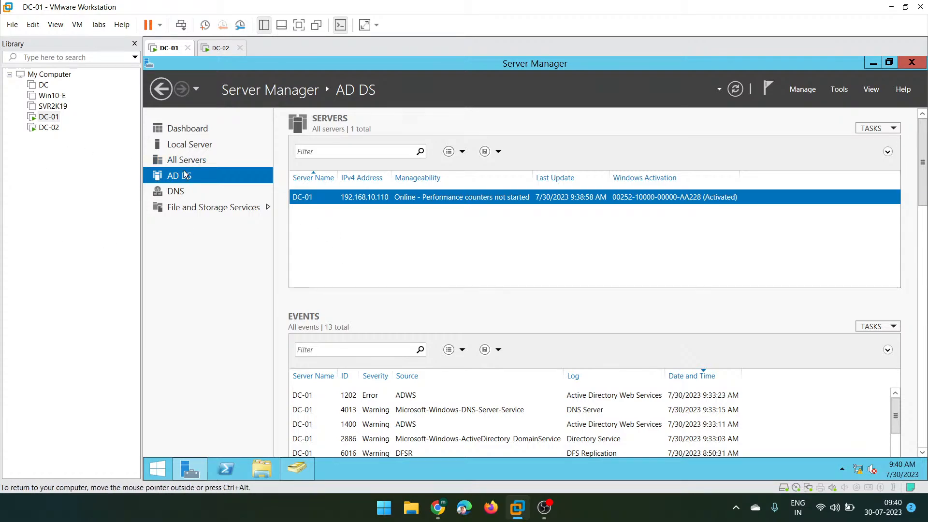
pyautogui.click(221, 52)
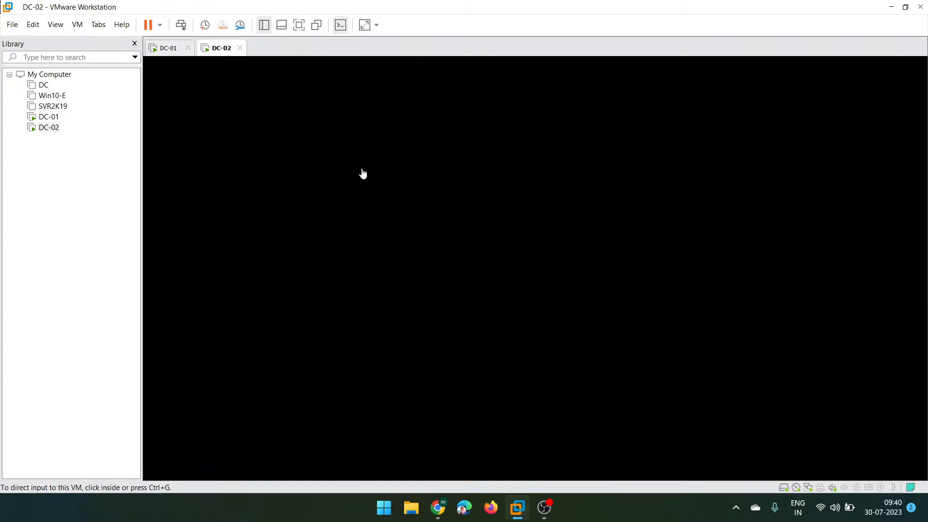
pyautogui.click(184, 27)
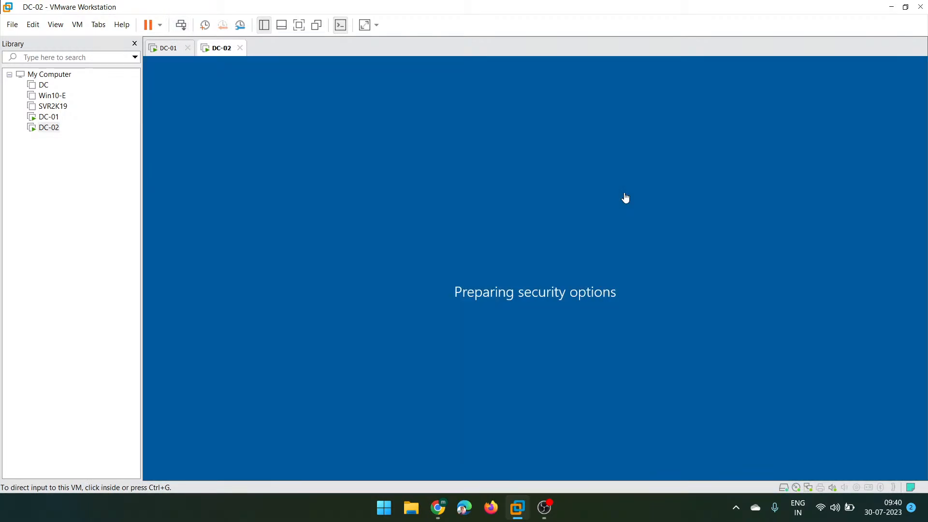
pyautogui.click(542, 331)
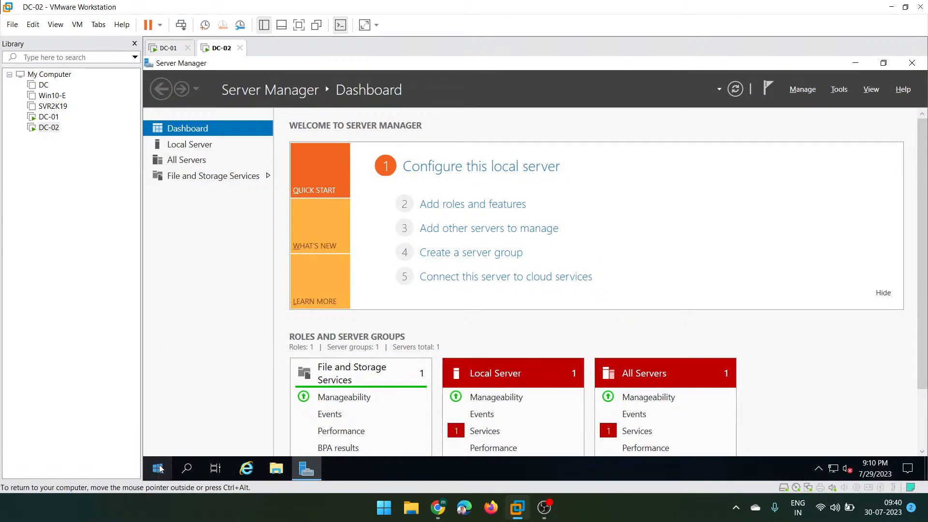
pyautogui.click(203, 148)
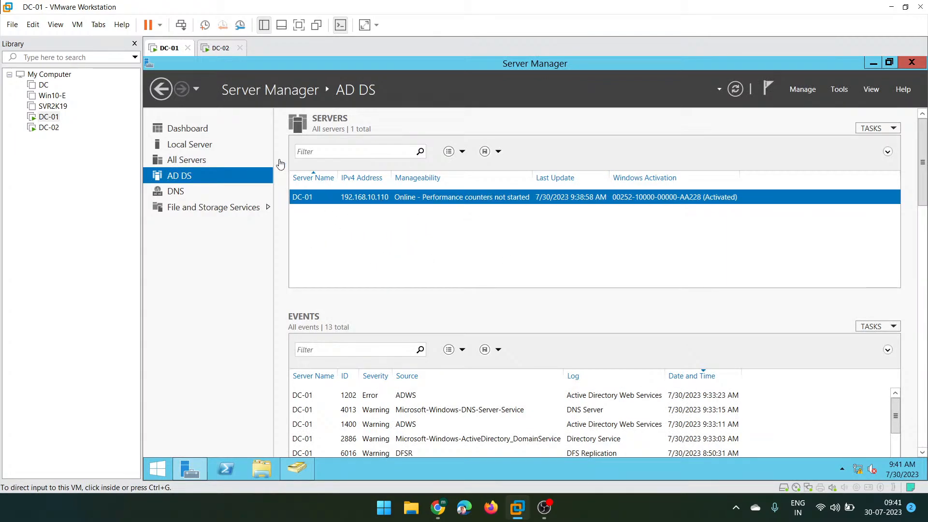
# - Switch to DC-02 and open the Ethernet0 adapter's status from Network Connections
pyautogui.click(216, 48)
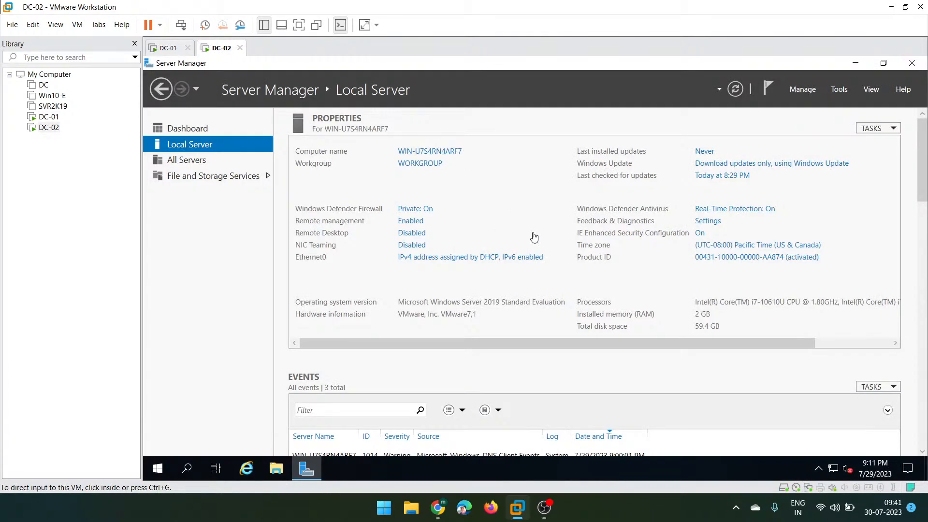
pyautogui.click(561, 170)
pyautogui.click(463, 259)
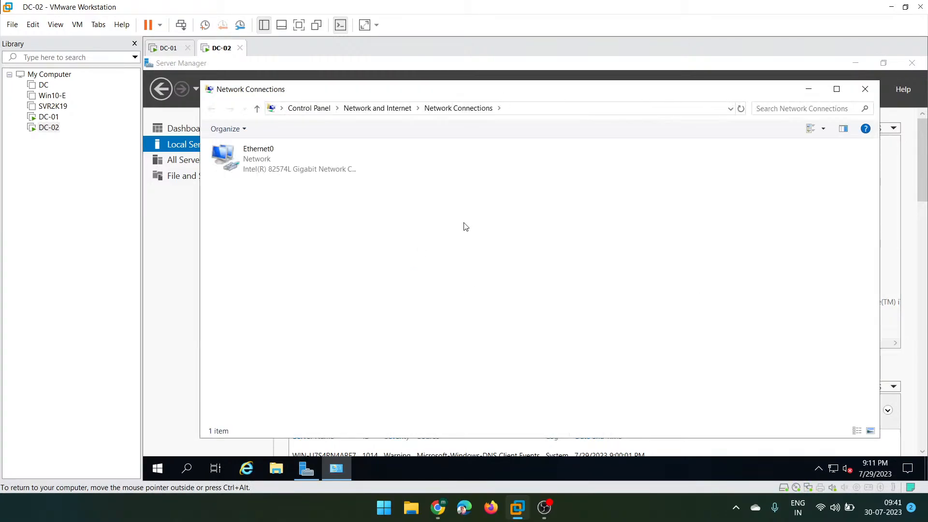
pyautogui.doubleClick(297, 155)
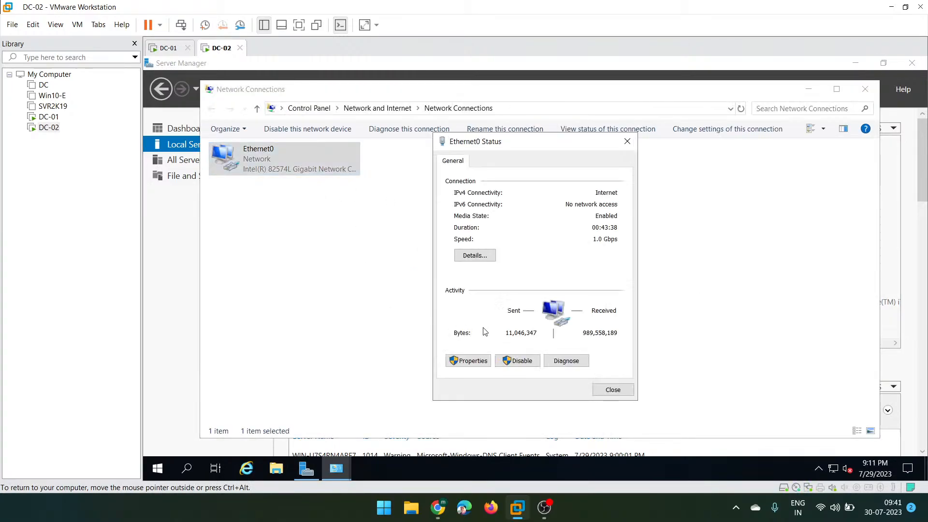
# - Open Ethernet0 properties and select Internet Protocol Version 4 (TCP/IPv4)
pyautogui.click(464, 361)
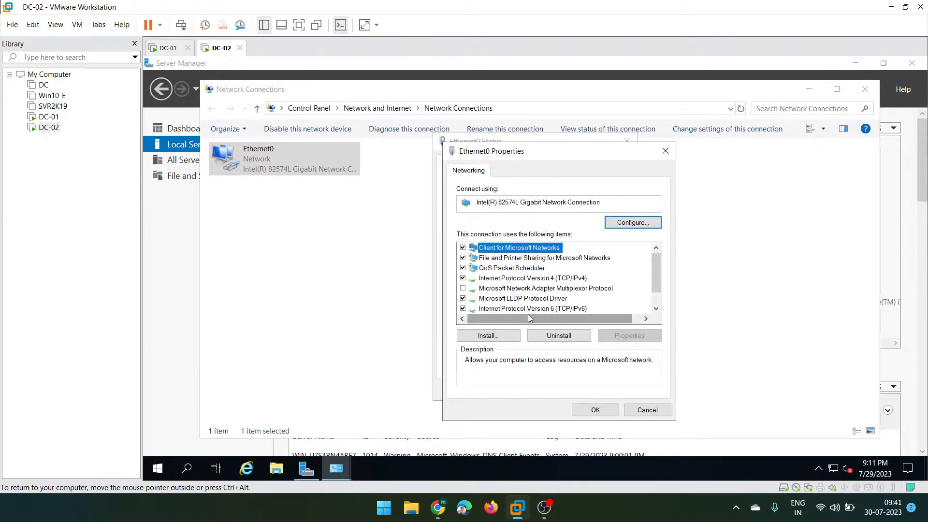
pyautogui.click(656, 309)
pyautogui.click(656, 309)
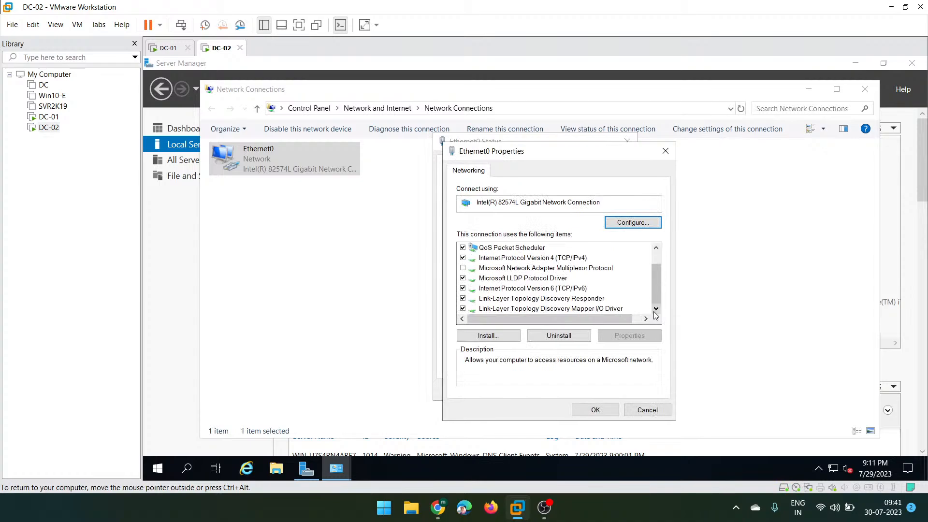
pyautogui.click(522, 259)
# - Switch IPv4 to a manual address and enter IP 192.168.10.111
pyautogui.doubleClick(522, 260)
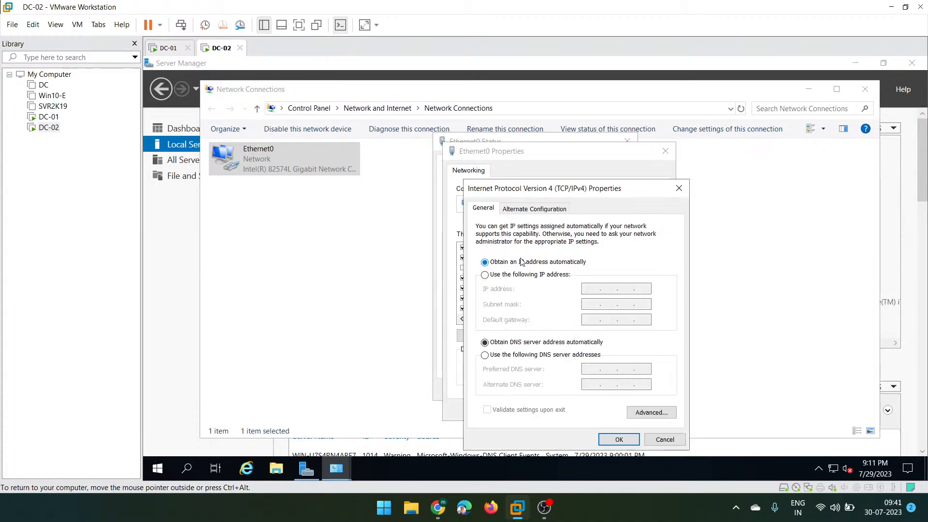
pyautogui.click(503, 275)
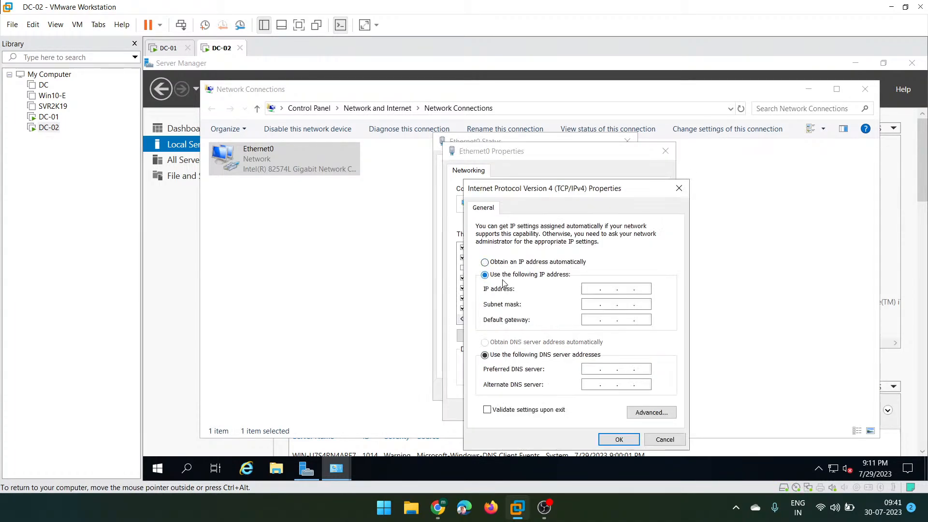
pyautogui.click(588, 290)
pyautogui.write('192')
pyautogui.write('168 . 10 .')
pyautogui.click(169, 48)
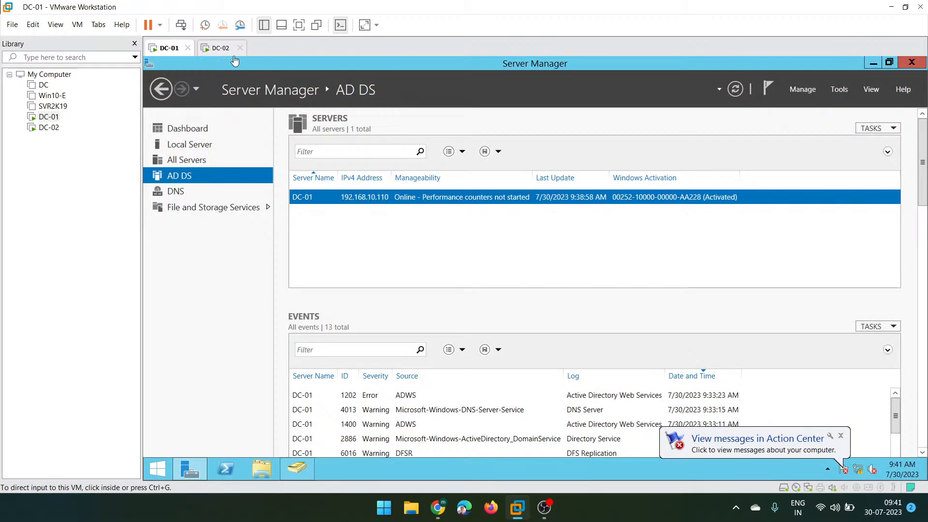
pyautogui.click(222, 49)
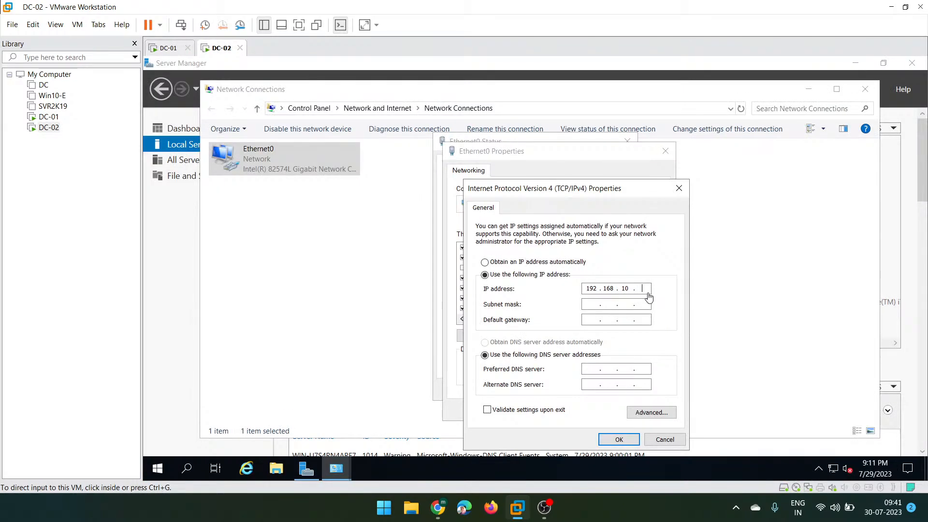
pyautogui.click(646, 292)
pyautogui.write('111')
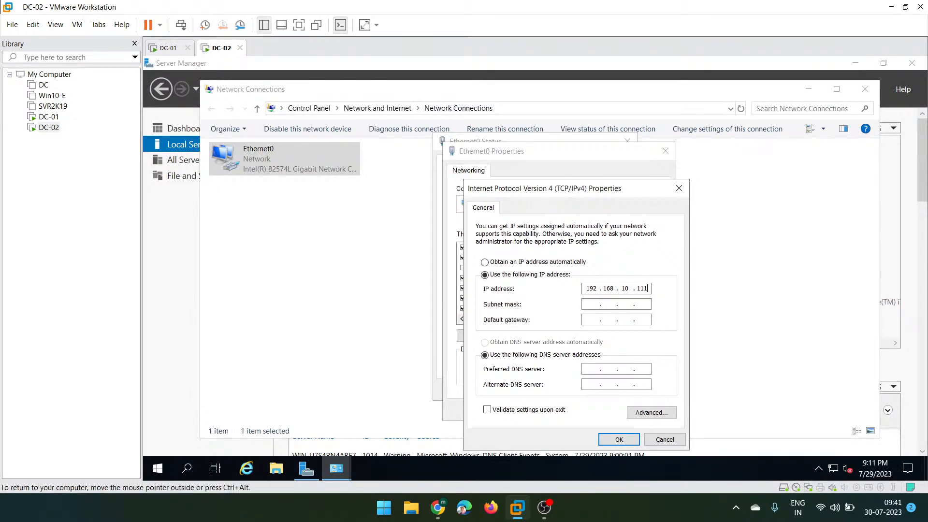
pyautogui.press('Tab')
# - Enter subnet mask 255.255.255.0, gateway 192.168.10.2 and preferred DNS 192.168.10.110
pyautogui.doubleClick(591, 288)
pyautogui.press('Tab')
pyautogui.press('Tab')
pyautogui.write('192 . 168')
pyautogui.press('Tab')
pyautogui.press('Tab')
pyautogui.write('192')
pyautogui.write('168 . 10 . 110')
# - Save the static IPv4 settings, uncheck TCP/IPv6 on Ethernet0, and close the adapter dialogs
pyautogui.click(620, 439)
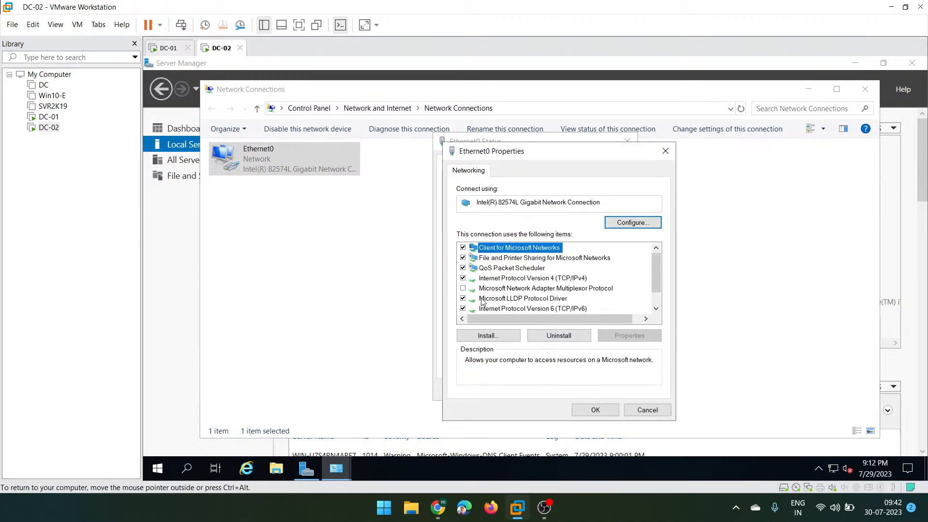
pyautogui.click(462, 309)
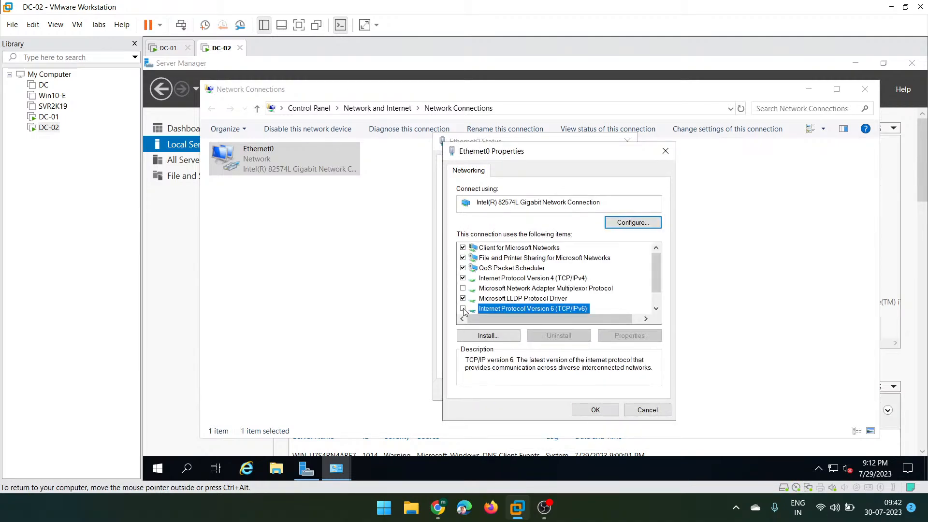
pyautogui.click(656, 308)
pyautogui.click(657, 308)
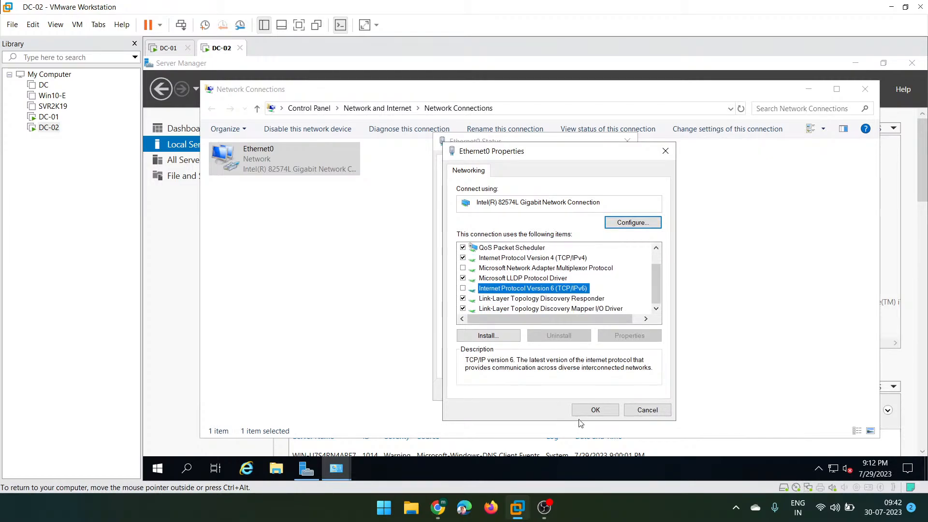
pyautogui.click(596, 409)
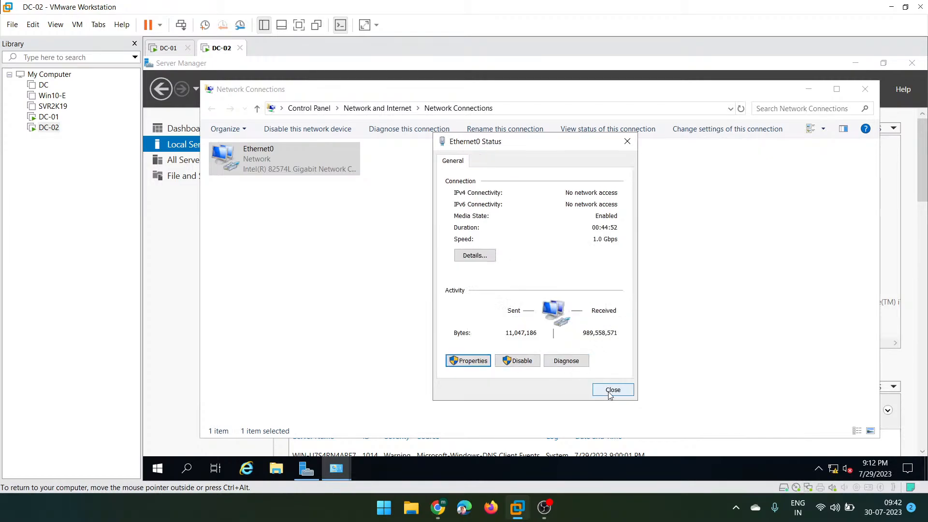
pyautogui.click(610, 391)
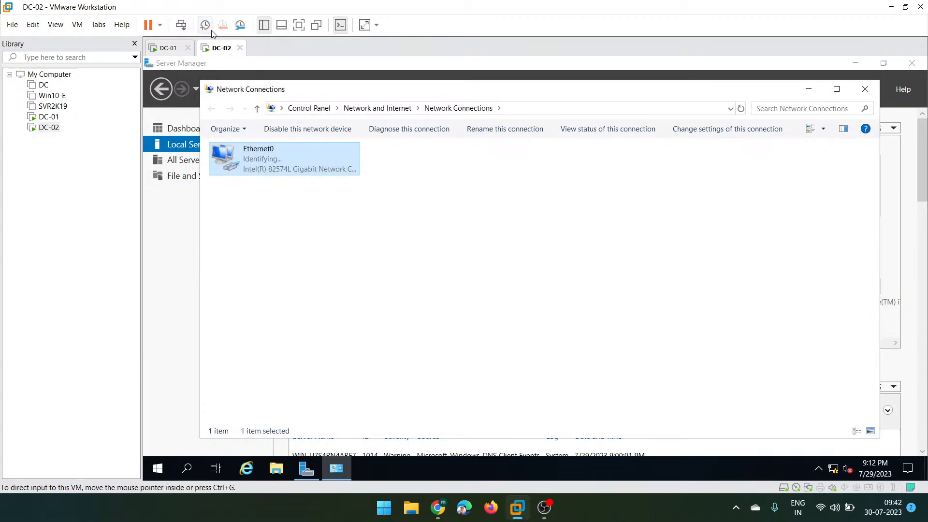
# - Change DC-02's VM network adapter from NAT to Host-only and allow discovery on Network 2
pyautogui.rightClick(215, 49)
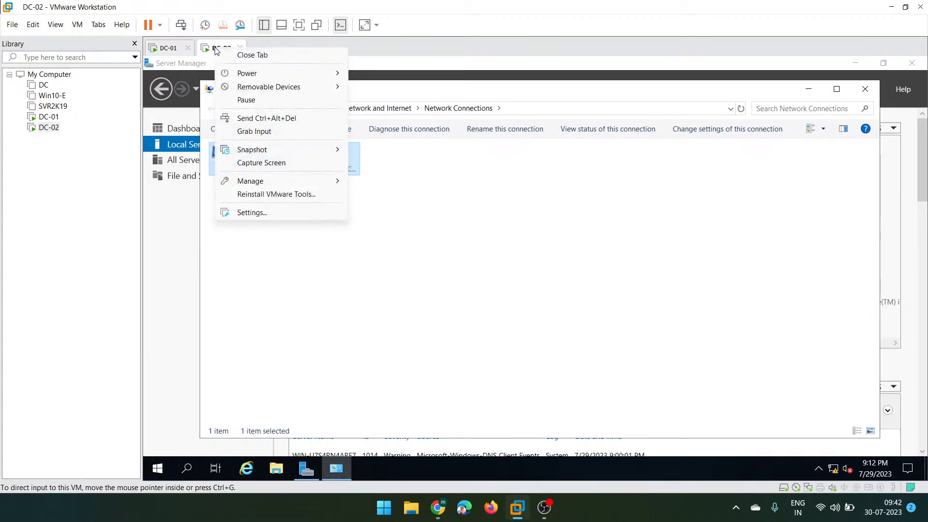
pyautogui.click(253, 213)
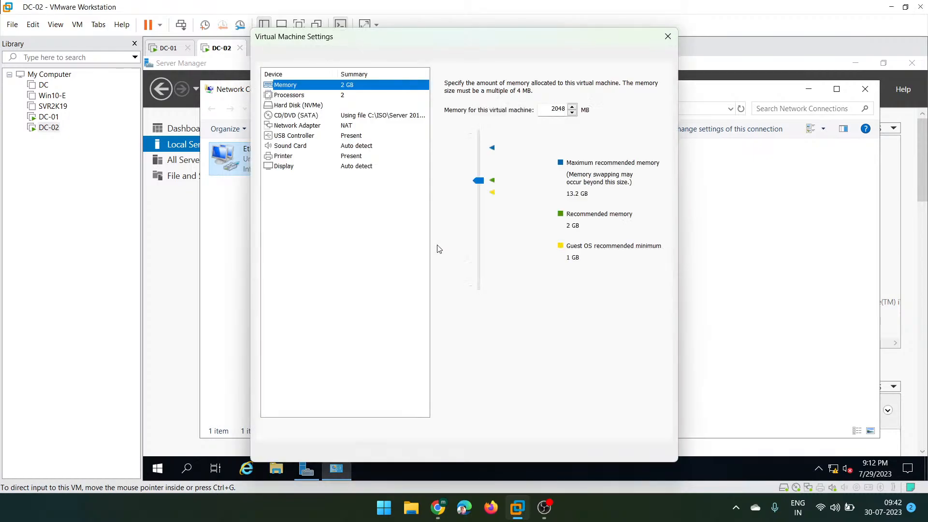
pyautogui.click(294, 126)
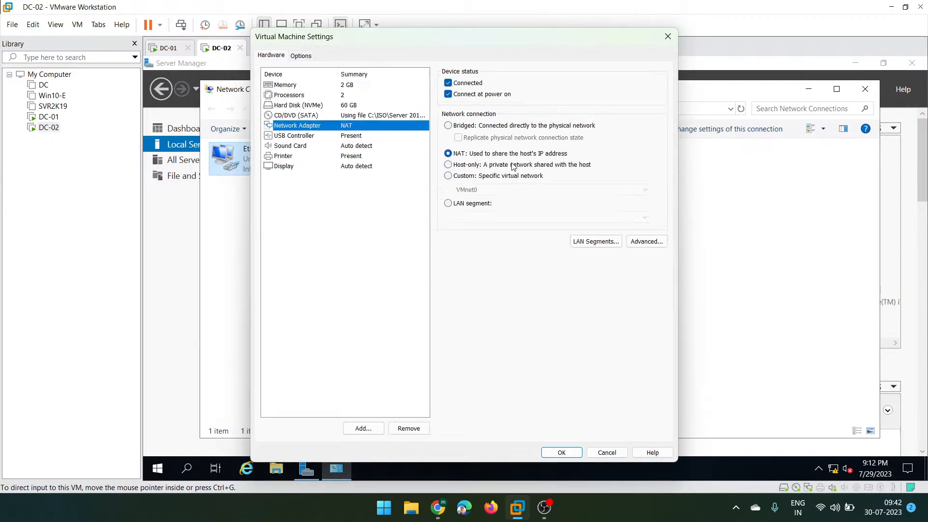
pyautogui.click(460, 165)
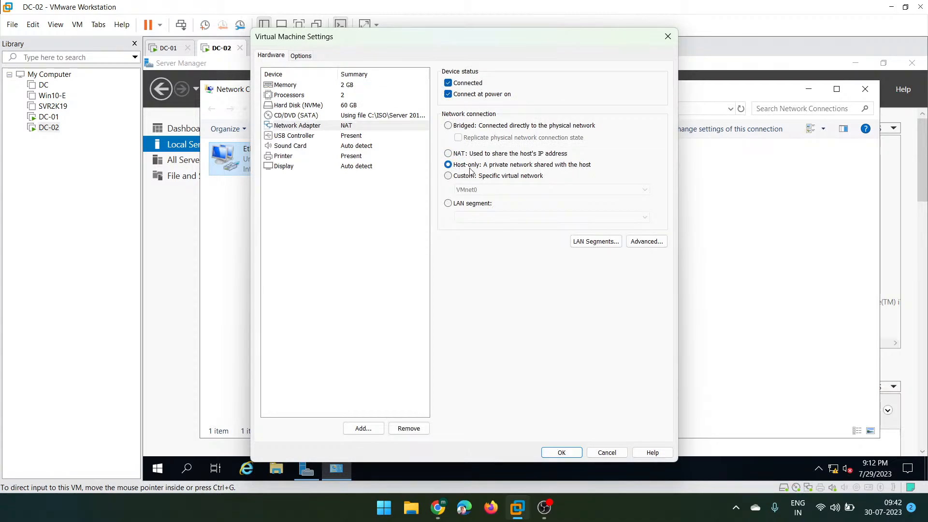
pyautogui.click(551, 452)
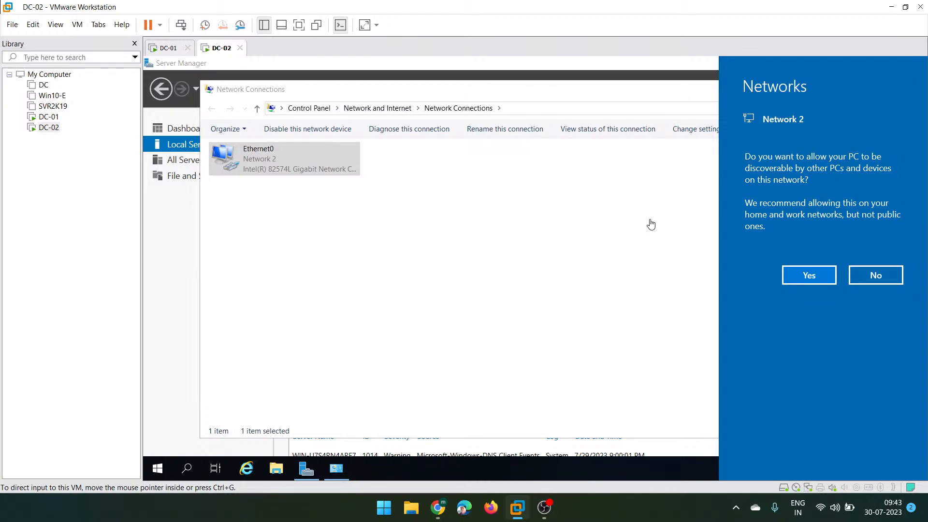
pyautogui.click(790, 276)
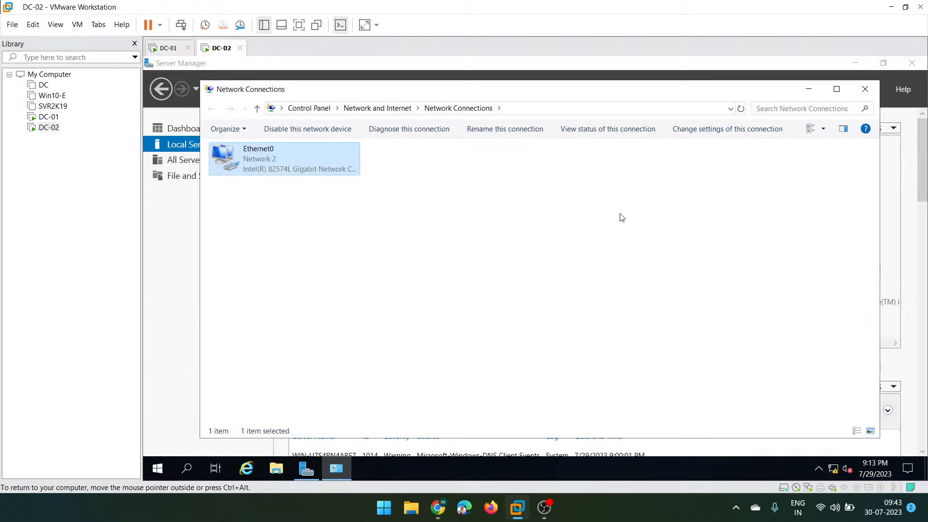
# - Rename the computer to DC-02 and make it a member of the xyz.com domain
pyautogui.click(806, 90)
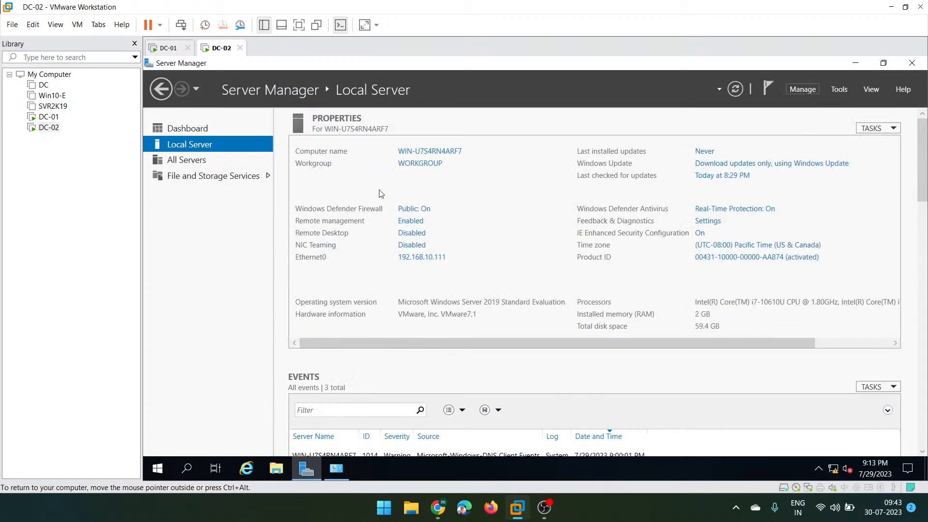
pyautogui.click(440, 154)
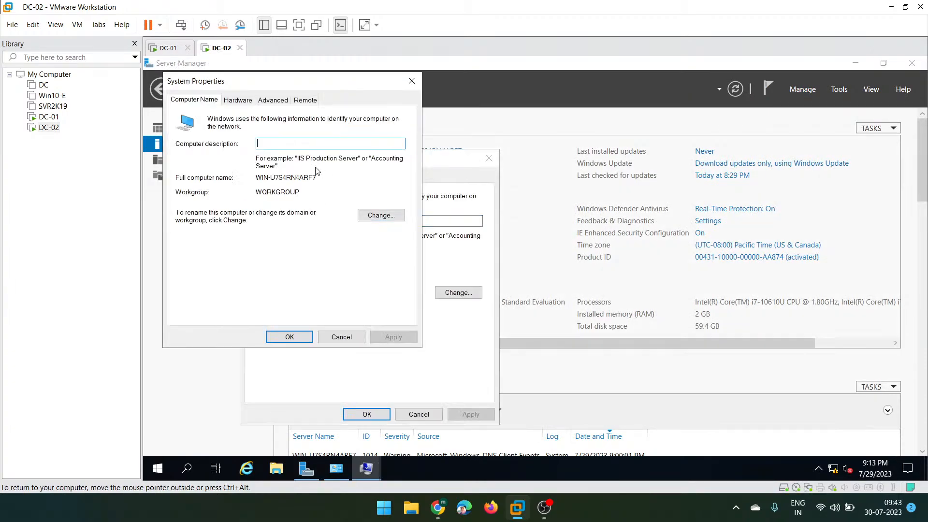
pyautogui.click(411, 82)
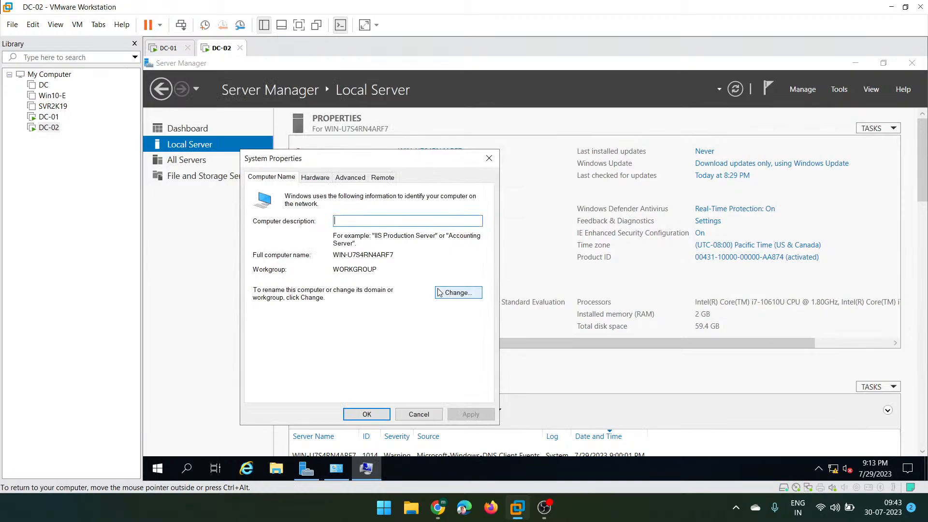
pyautogui.click(452, 296)
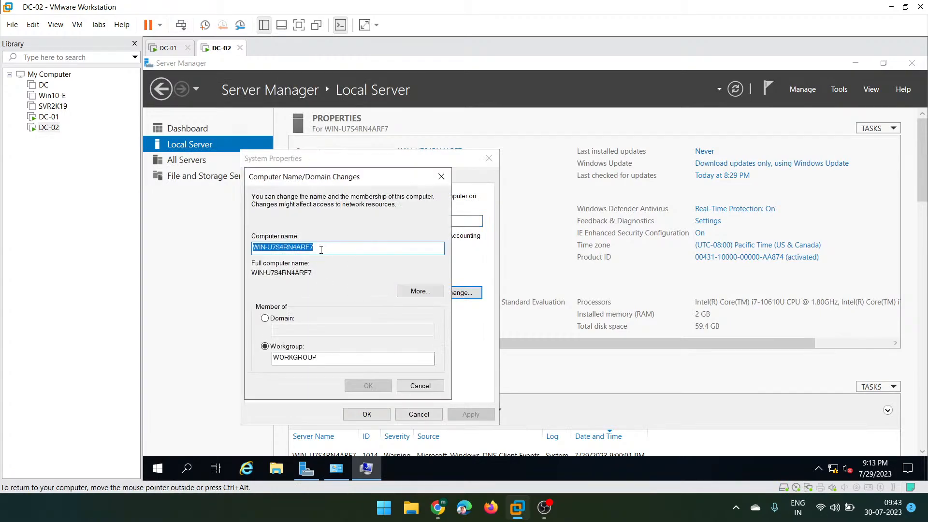
pyautogui.write('DC-02')
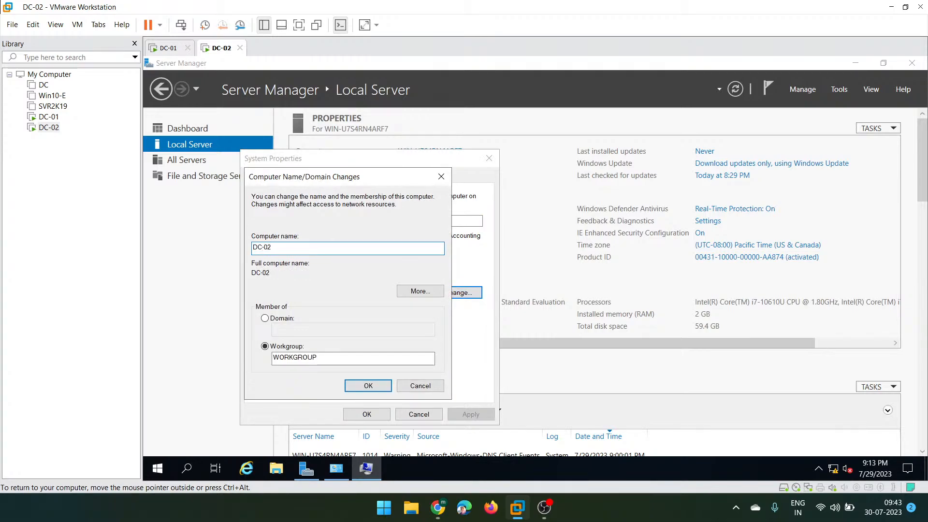
pyautogui.click(272, 319)
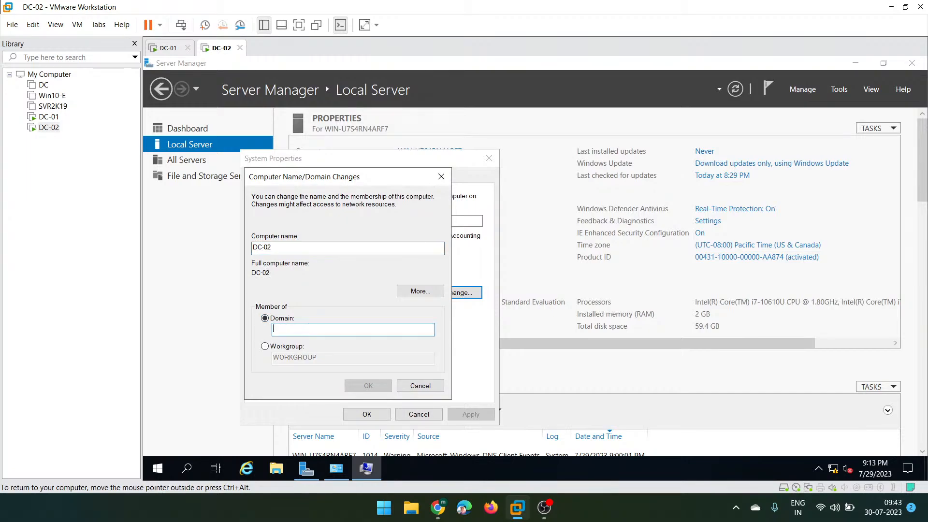
pyautogui.write('xyz.c')
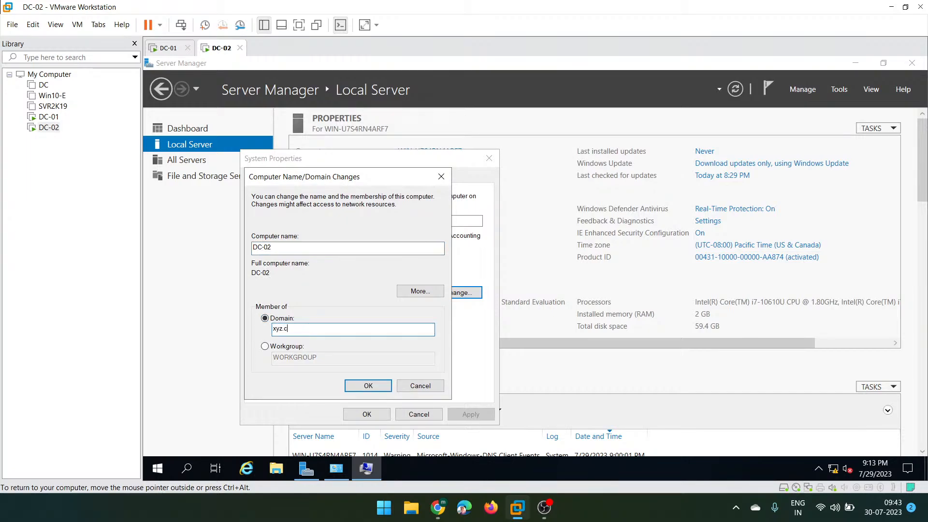
pyautogui.write('om')
pyautogui.press('Return')
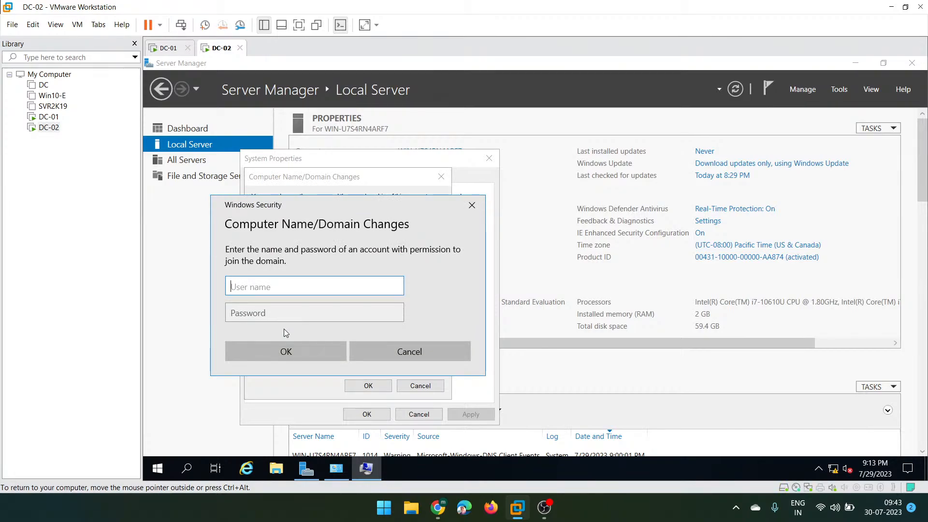
# - Enter the domain administrator's user name and password to join DC-02 to xyz.com
pyautogui.write('ms185426')
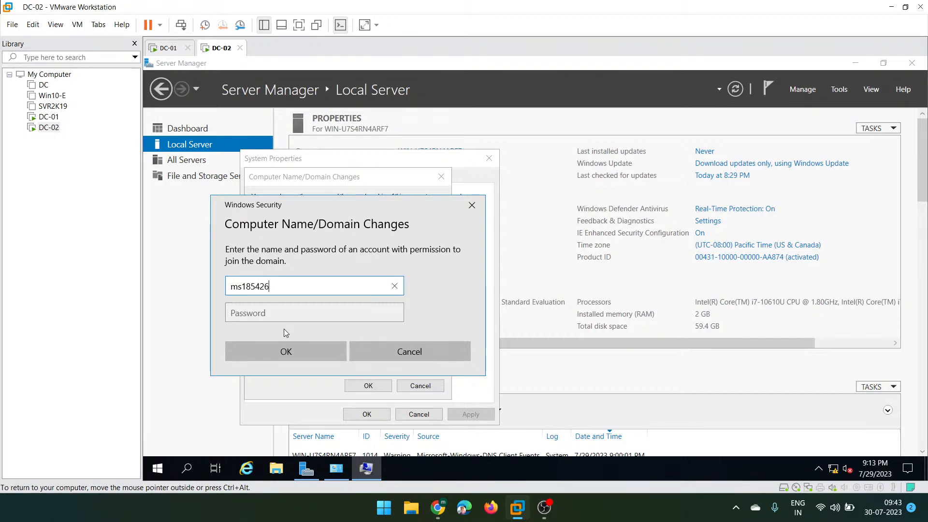
pyautogui.press('Tab')
pyautogui.write('••••••')
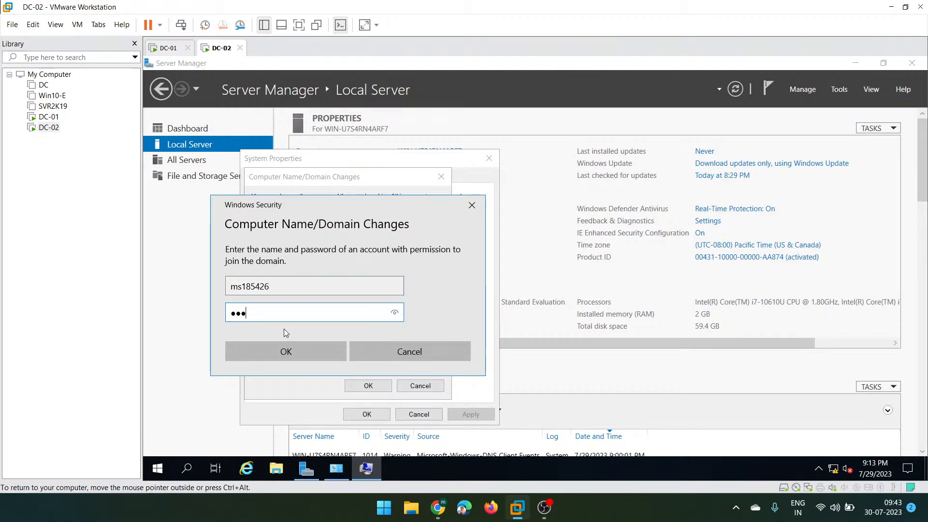
pyautogui.write('••')
pyautogui.click(286, 357)
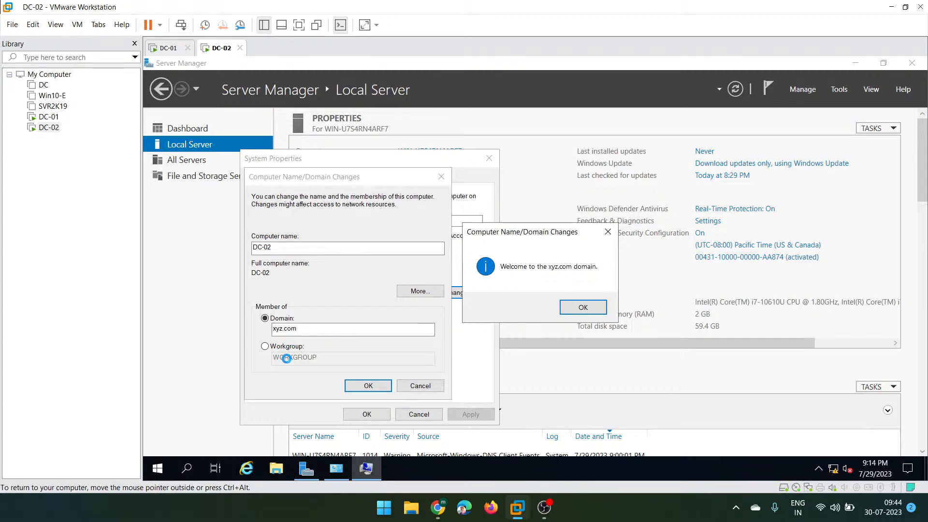
# - Dismiss the welcome, DNS-name error and restart notices, then restart DC-02 now
pyautogui.click(583, 308)
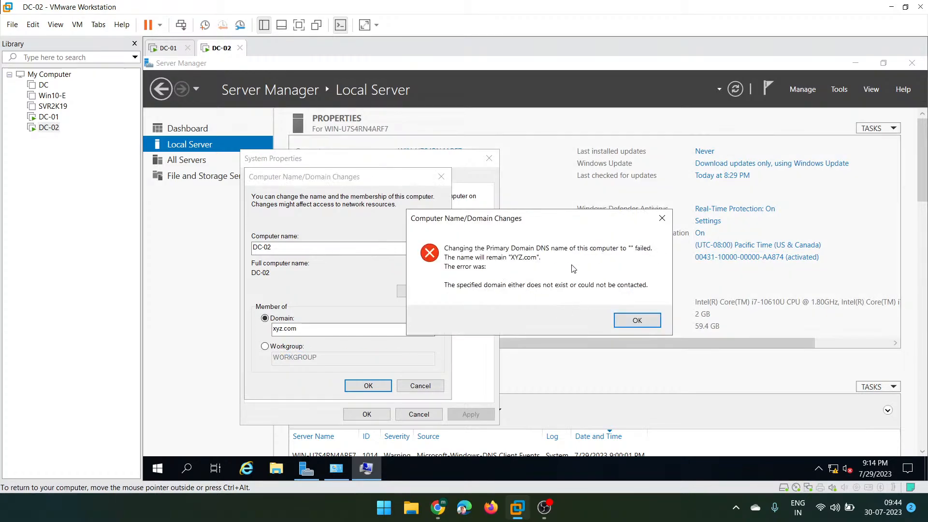
pyautogui.click(637, 321)
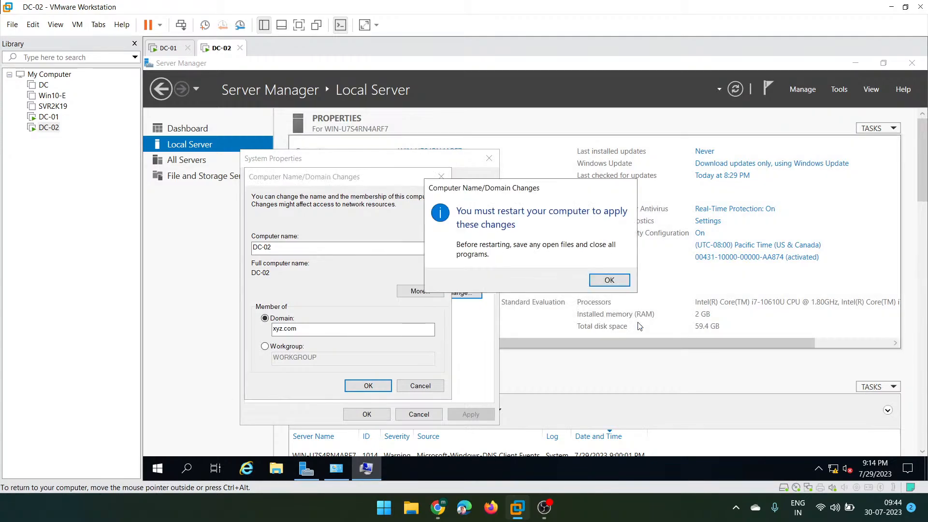
pyautogui.click(608, 281)
pyautogui.click(358, 415)
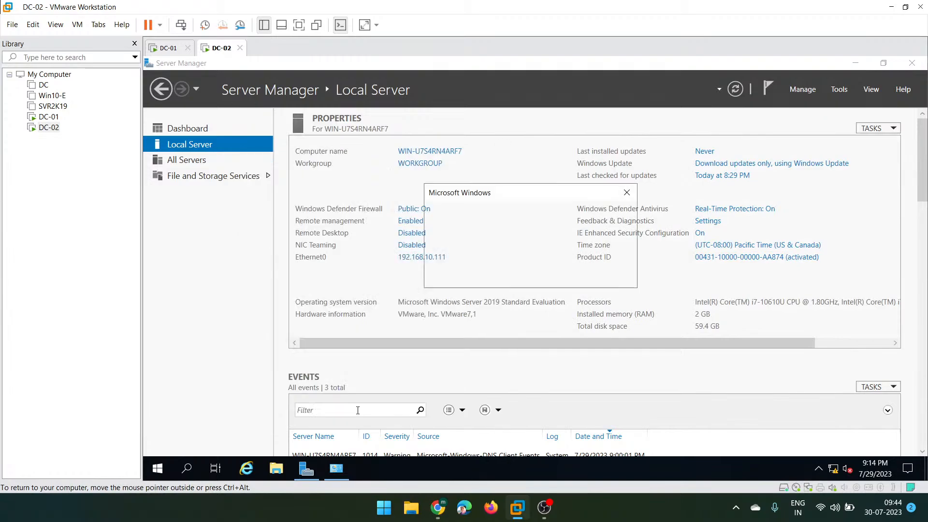
pyautogui.click(518, 276)
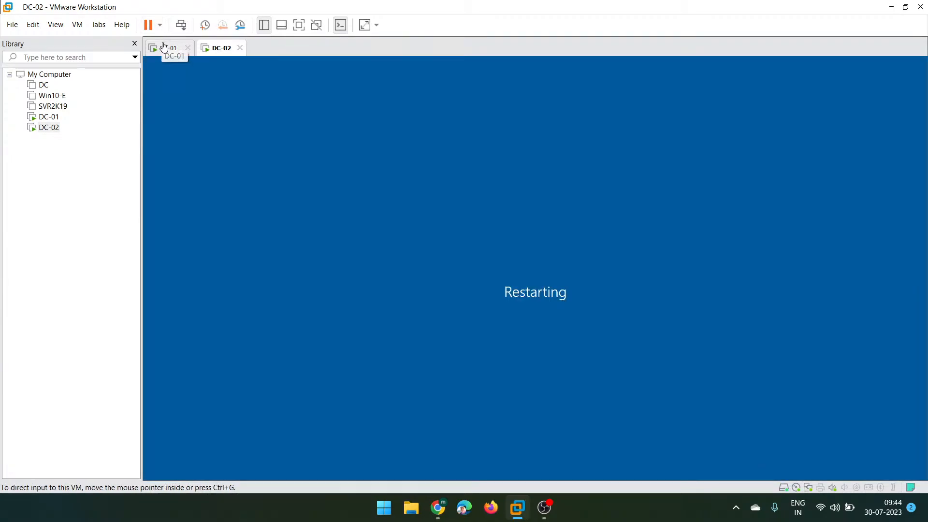
# - Switch to DC-01 and leave its security screen to return to Server Manager
pyautogui.click(164, 47)
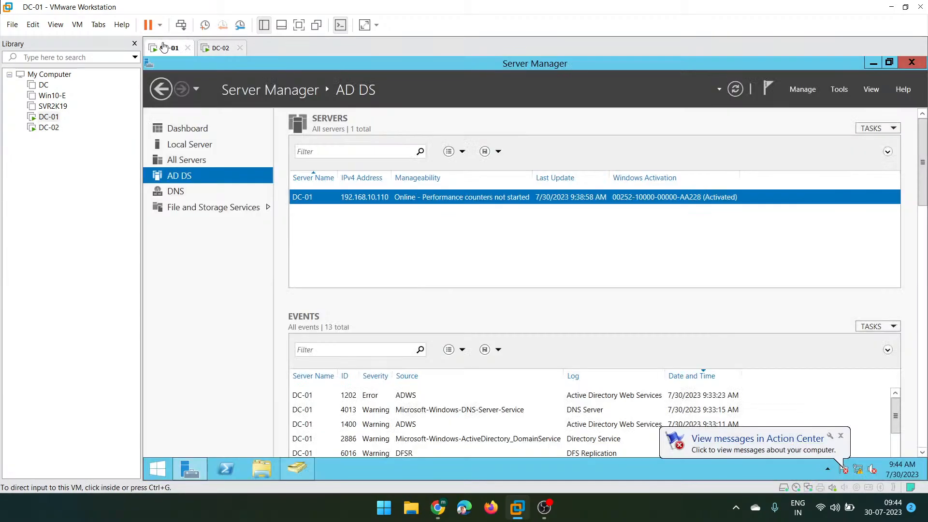
pyautogui.click(181, 25)
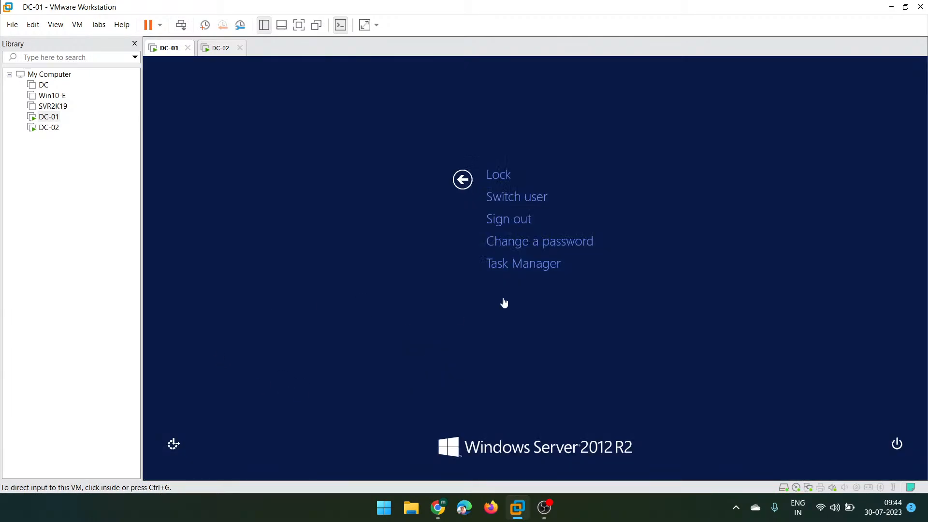
pyautogui.click(462, 179)
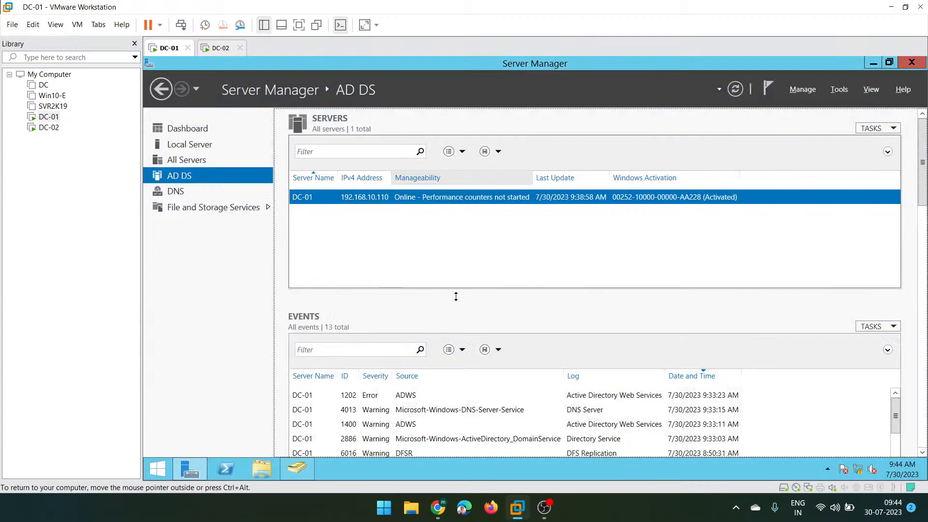
pyautogui.press('super+r')
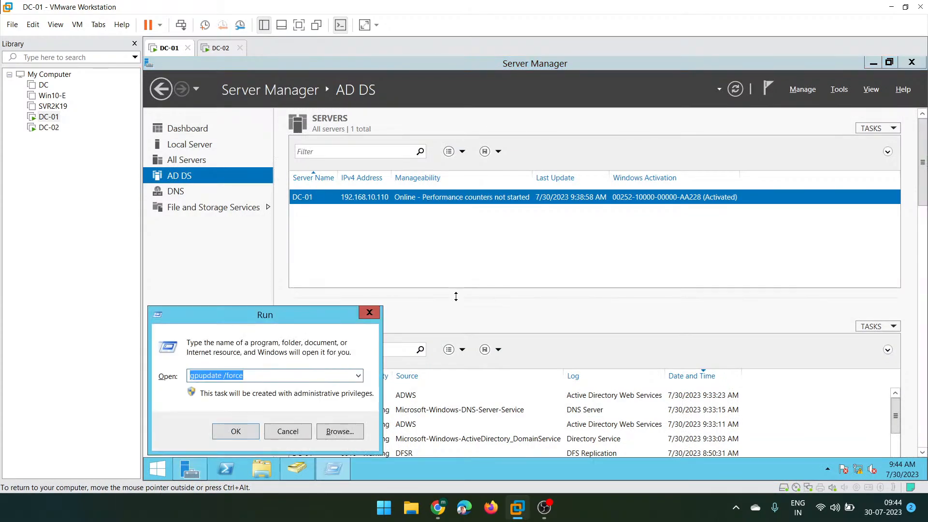
# - Run ncpa.cpl, open Ethernet0's adapter properties and turn off IPv6
pyautogui.write('n')
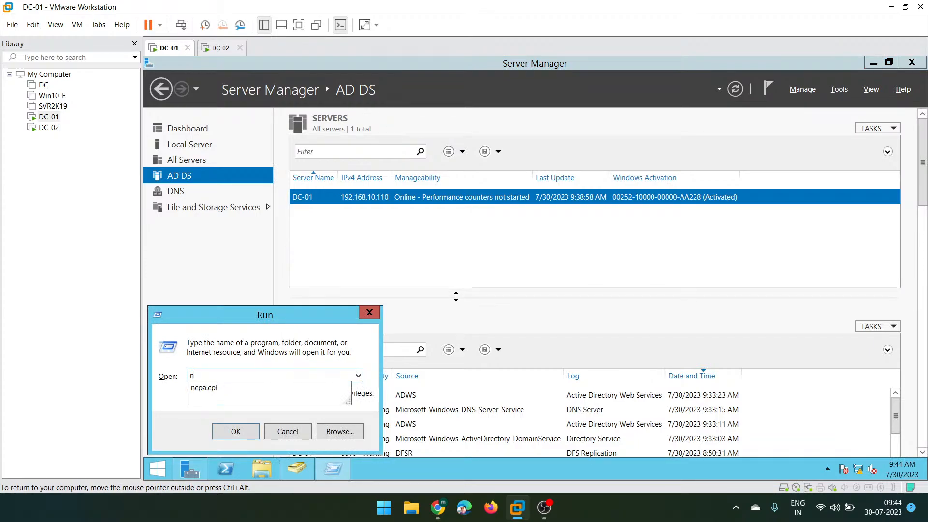
pyautogui.write('cpa.cpl')
pyautogui.press('Return')
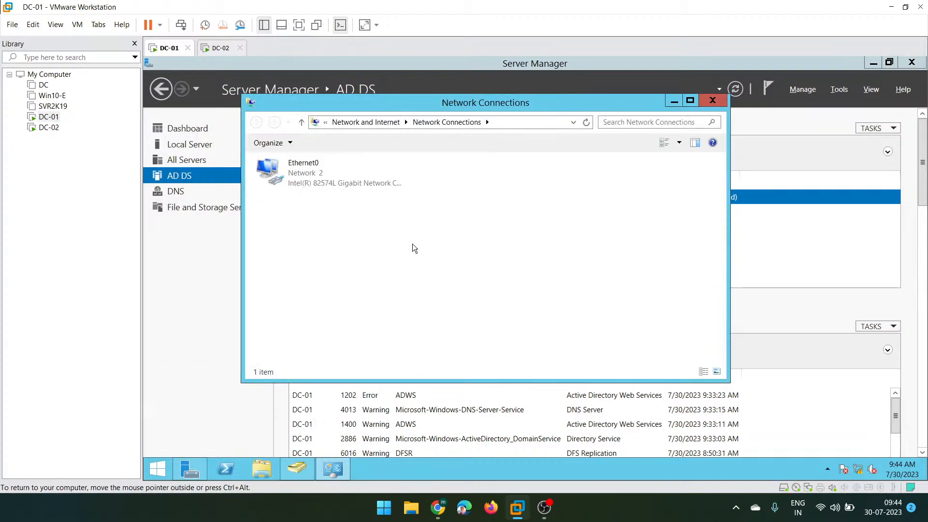
pyautogui.click(298, 173)
pyautogui.rightClick(298, 173)
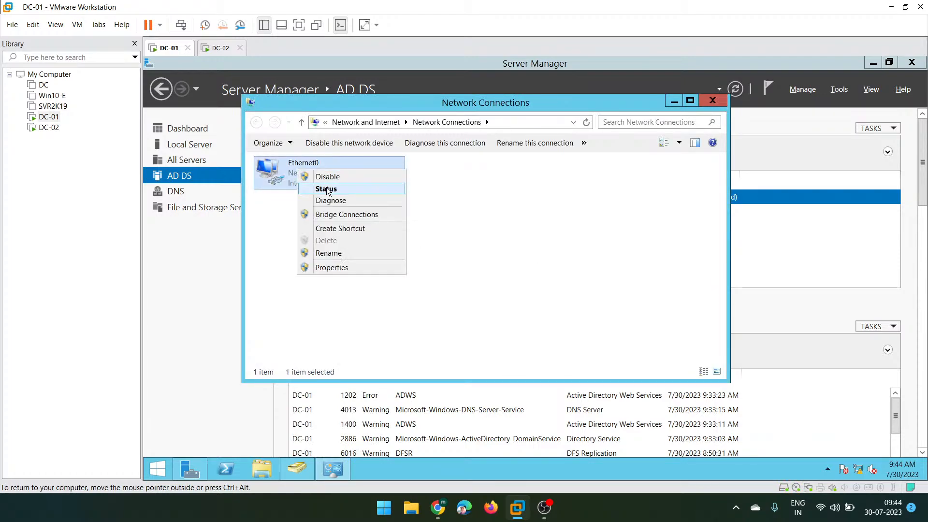
pyautogui.click(320, 186)
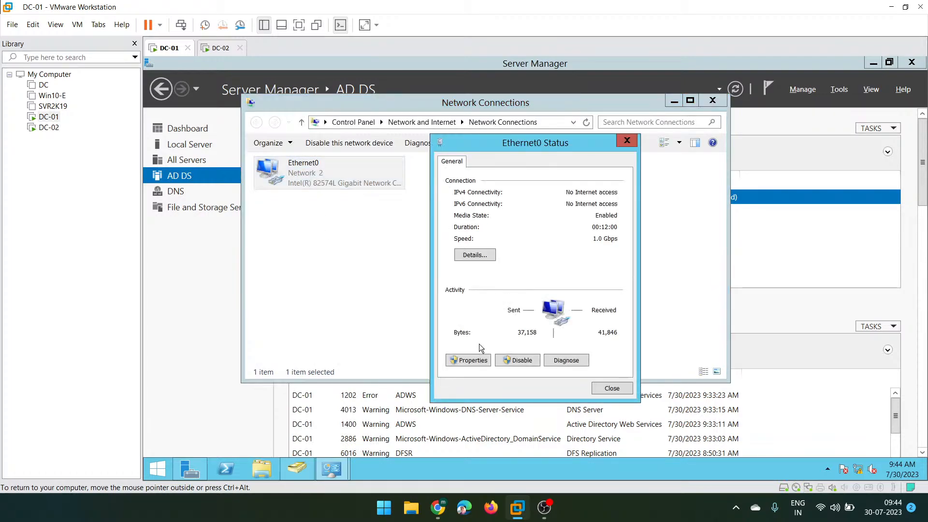
pyautogui.click(468, 361)
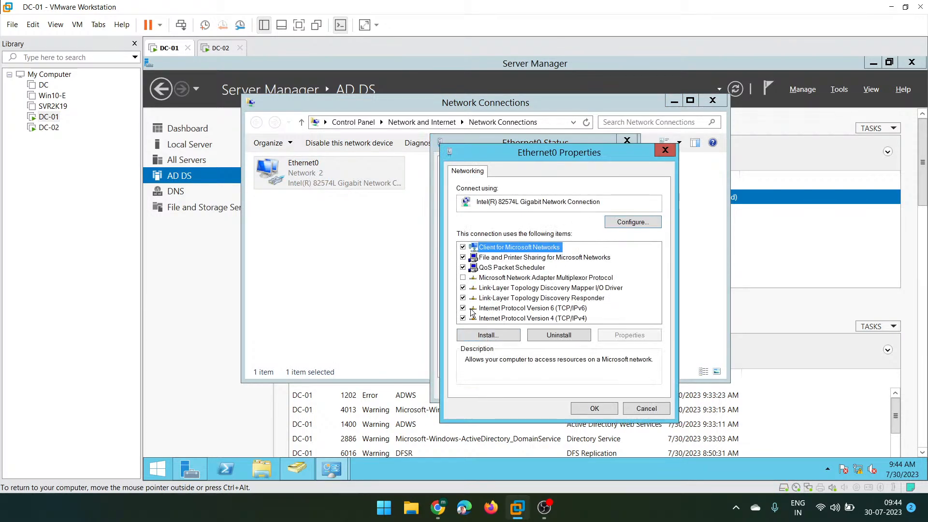
pyautogui.click(463, 312)
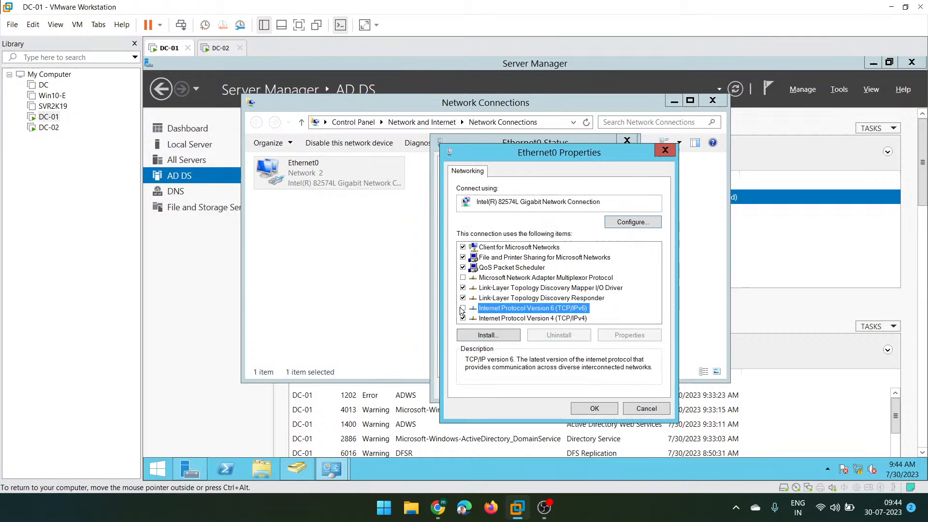
# - Set Ethernet0's IPv4 preferred DNS server to 192.168.10.110 and apply the changes
pyautogui.doubleClick(511, 319)
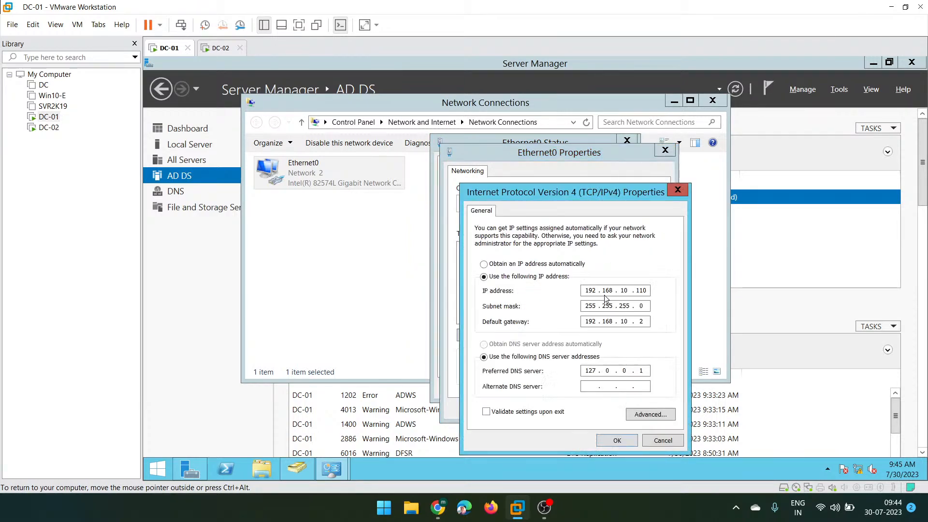
pyautogui.doubleClick(586, 371)
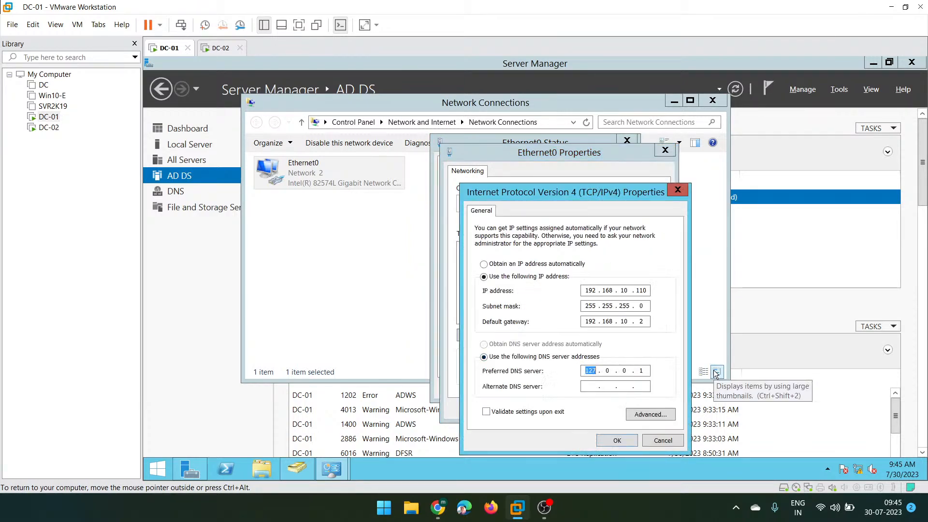
pyautogui.write('192.168.10')
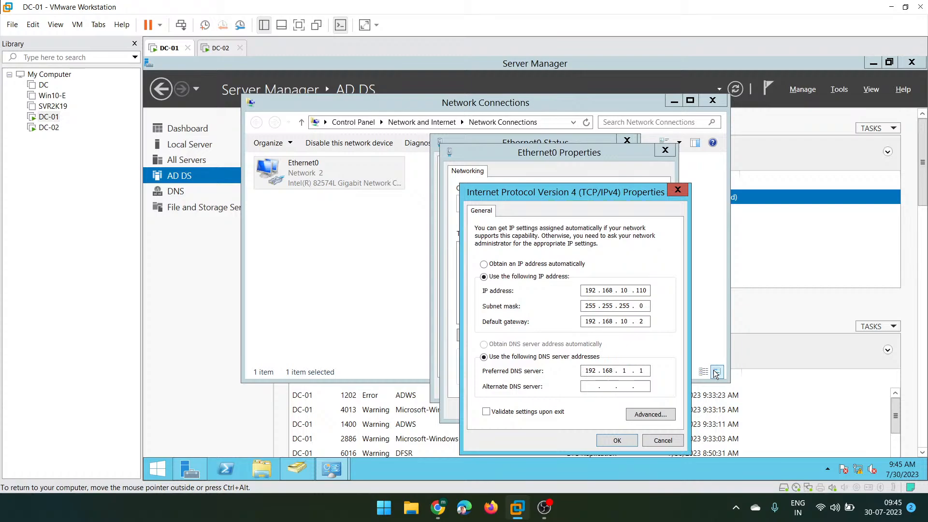
pyautogui.press('.')
pyautogui.write('110')
pyautogui.click(617, 441)
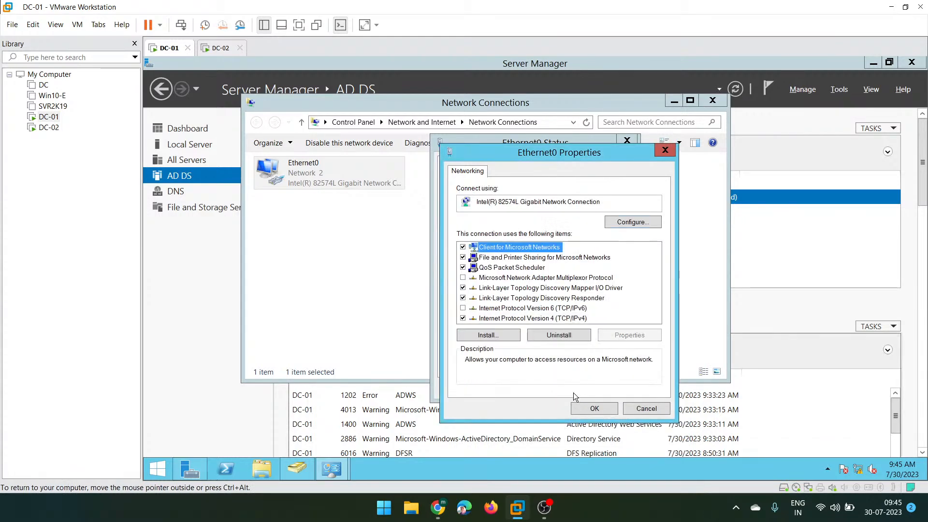
pyautogui.click(595, 409)
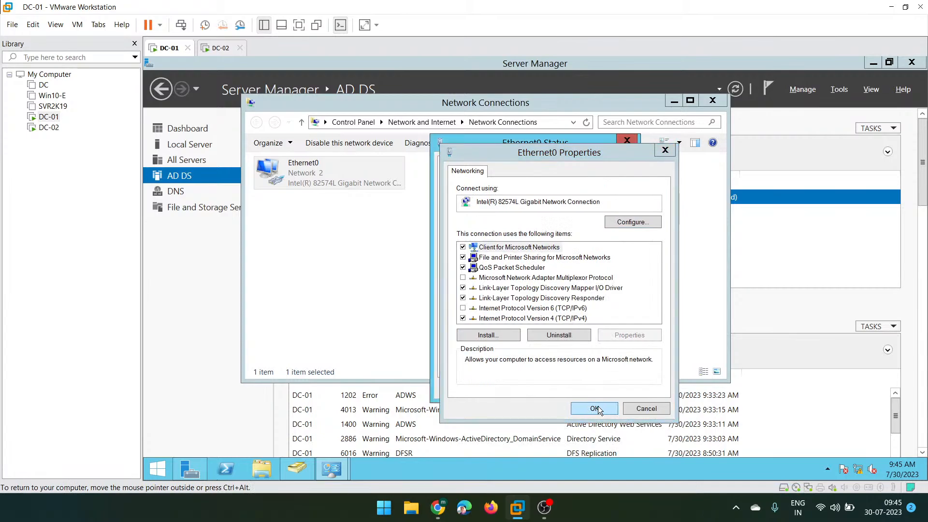
pyautogui.click(615, 392)
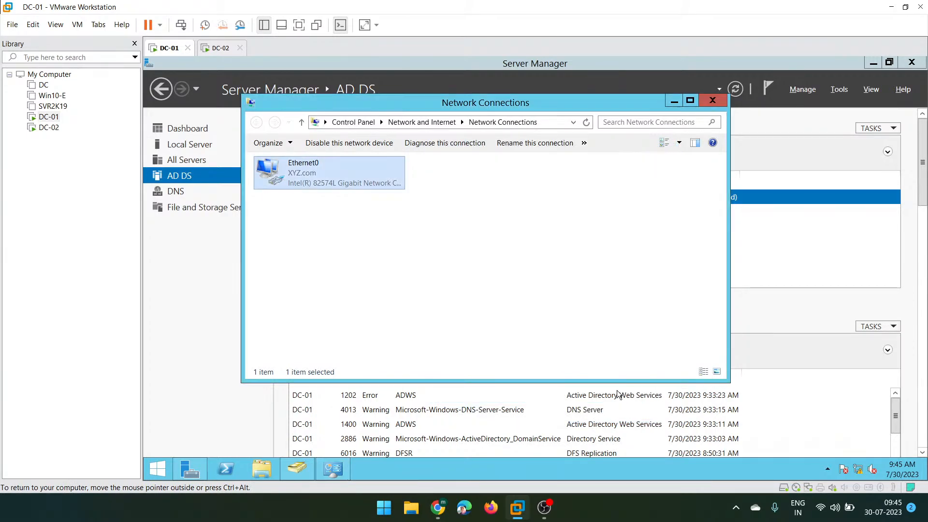
# - Sign in to DC-02 as a different user with the domain account's user name and password
pyautogui.click(222, 51)
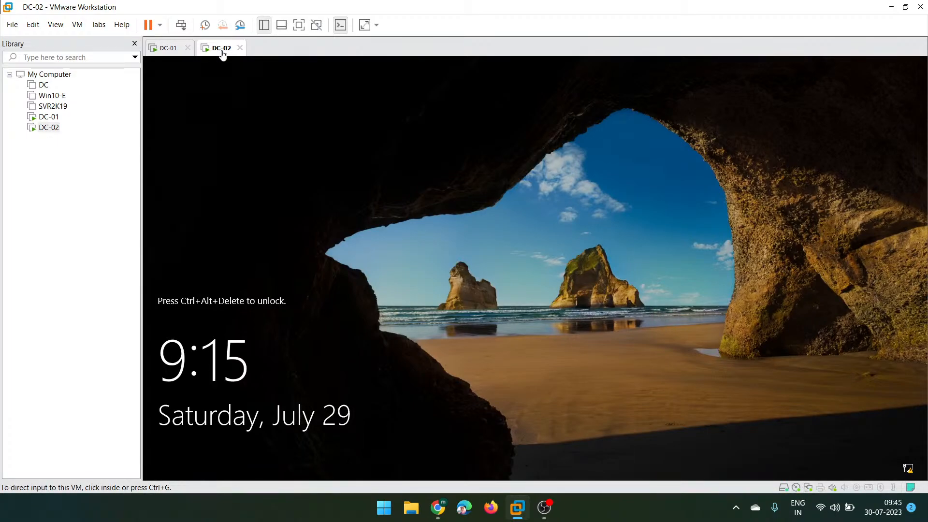
pyautogui.click(183, 29)
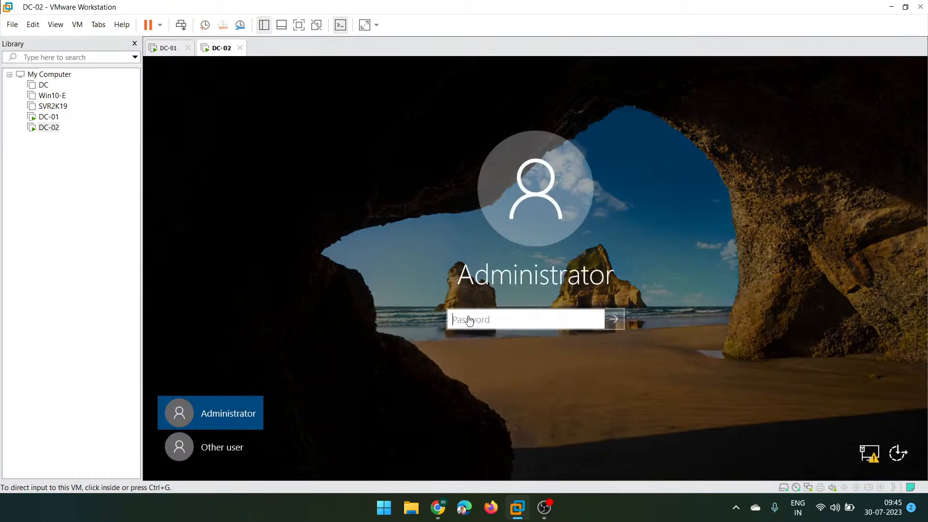
pyautogui.click(213, 454)
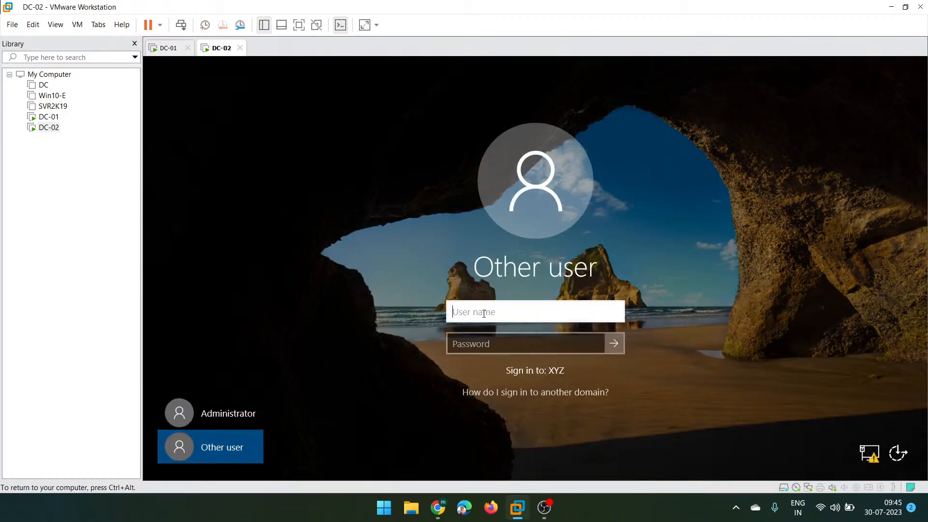
pyautogui.write('ms185426')
pyautogui.press('Tab')
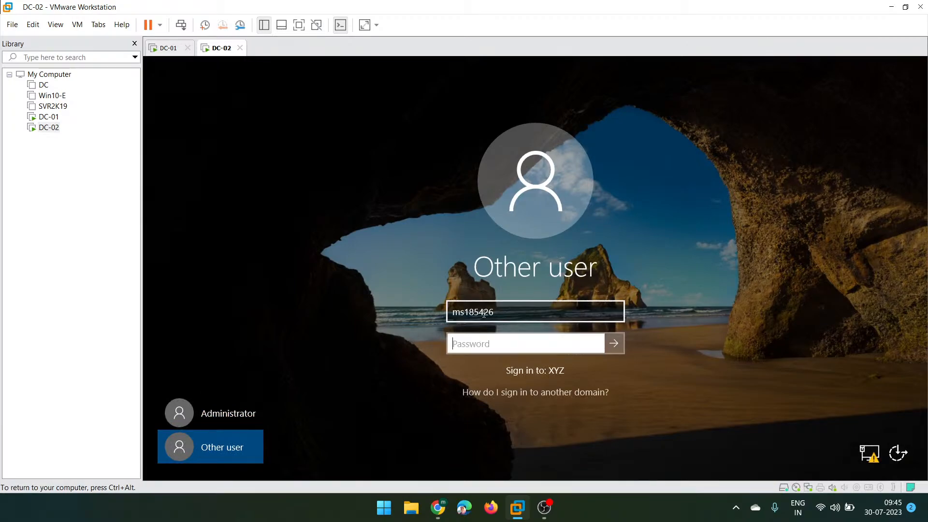
pyautogui.write('Password1')
pyautogui.press('Return')
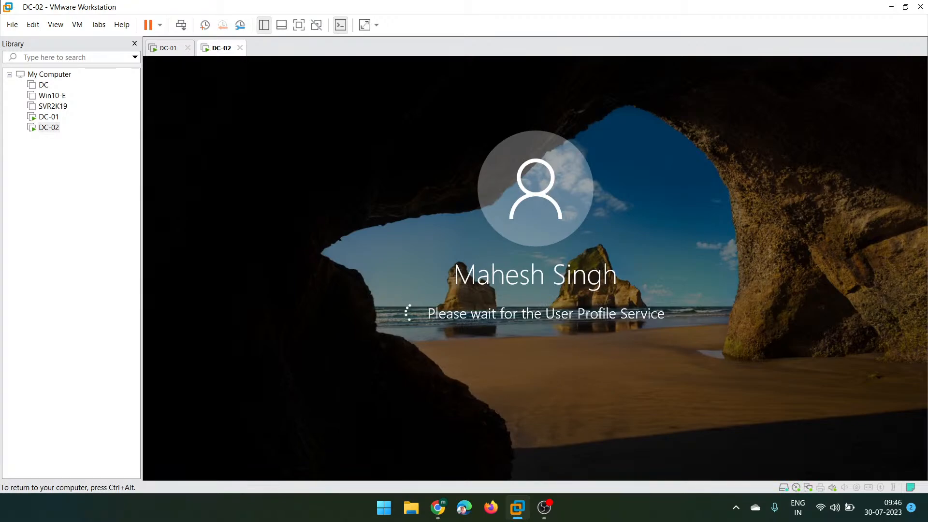
pyautogui.hotkey('ctrl', 'alt')
# - On DC-01, minimize Network Connections and select the first India-Users account in ADUC, then return to DC-02
pyautogui.click(167, 49)
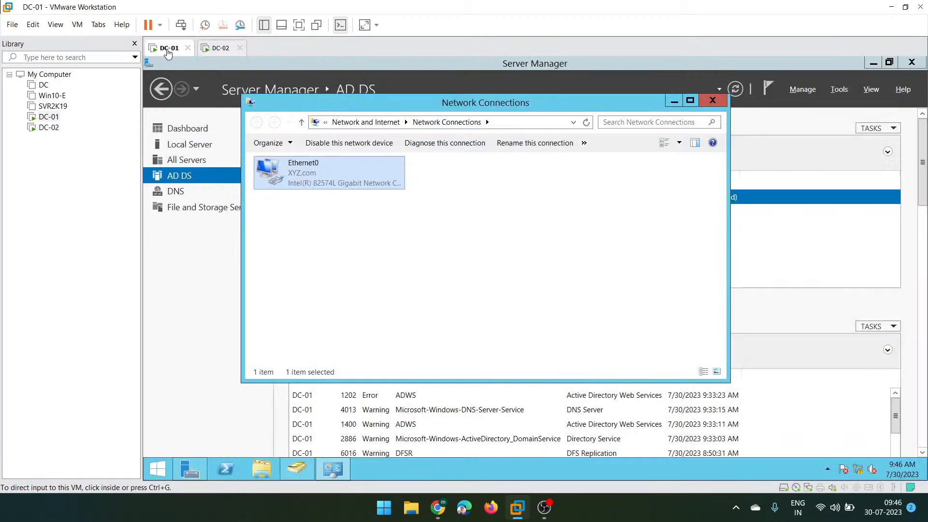
pyautogui.click(675, 101)
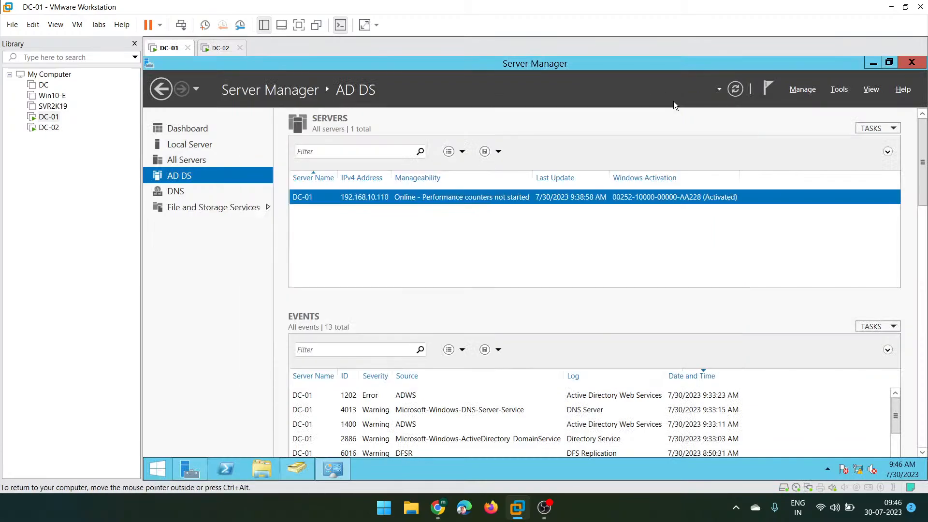
pyautogui.click(293, 472)
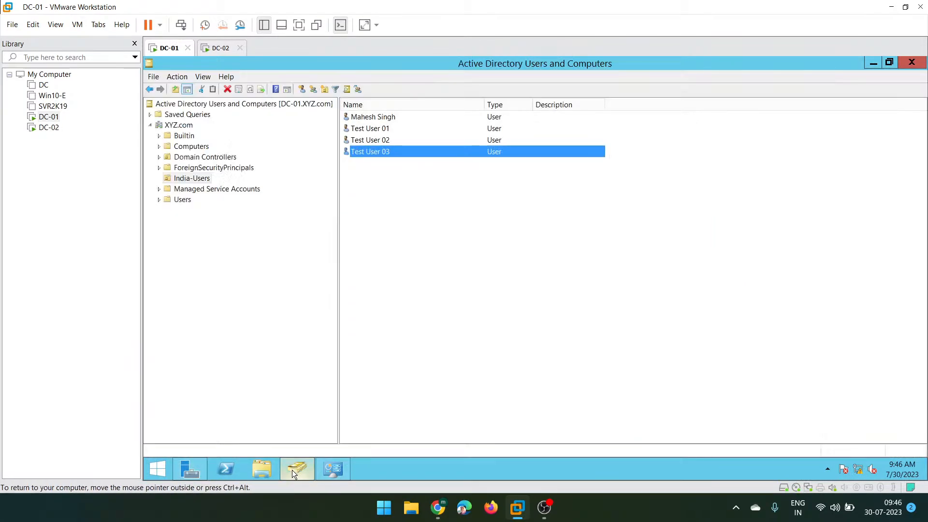
pyautogui.click(370, 118)
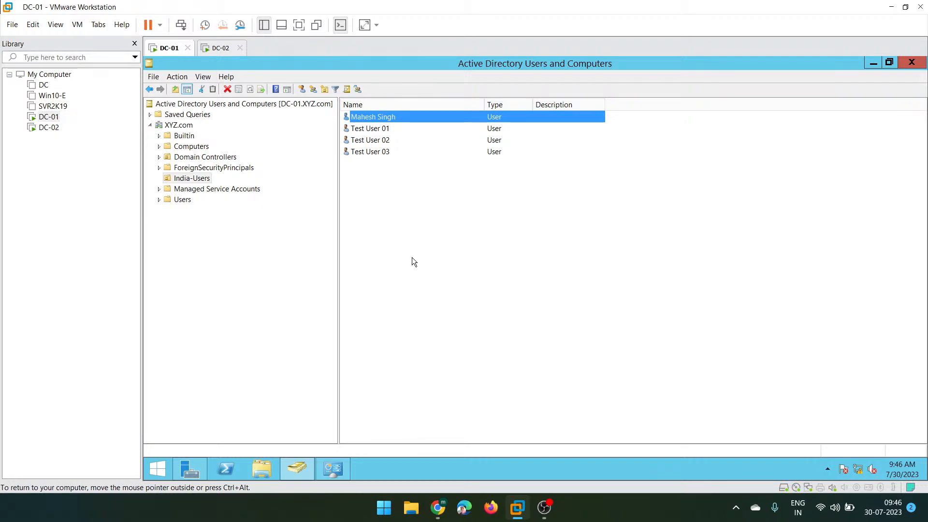
pyautogui.click(222, 48)
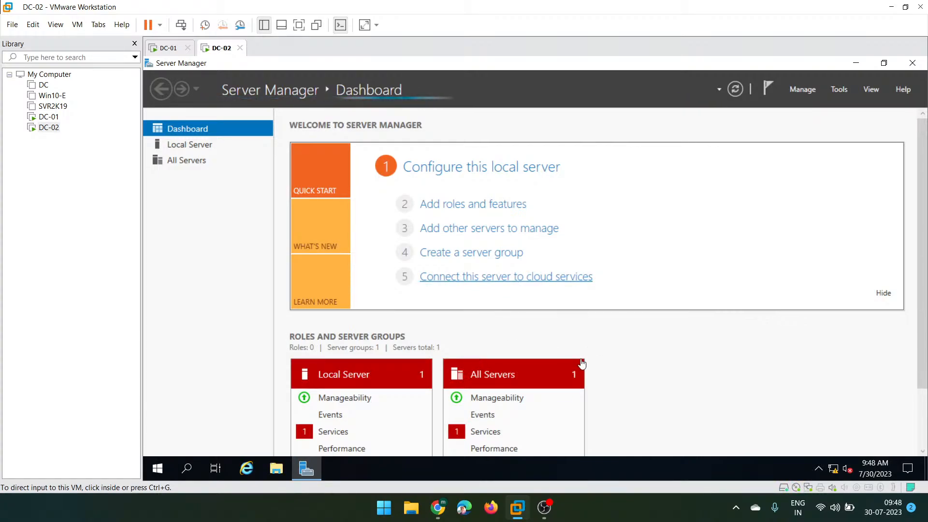
# - Open DC-02's Local Server page in Server Manager and its Manage menu
pyautogui.click(618, 370)
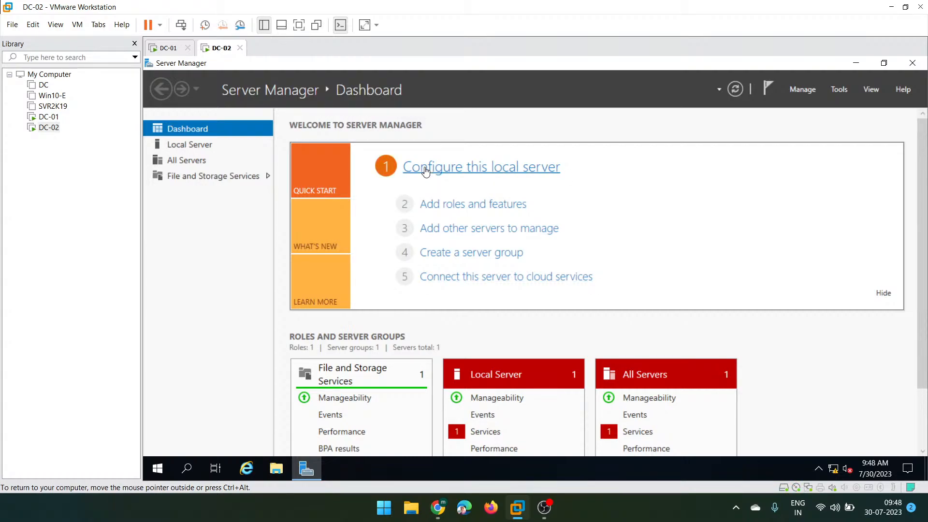
pyautogui.click(193, 147)
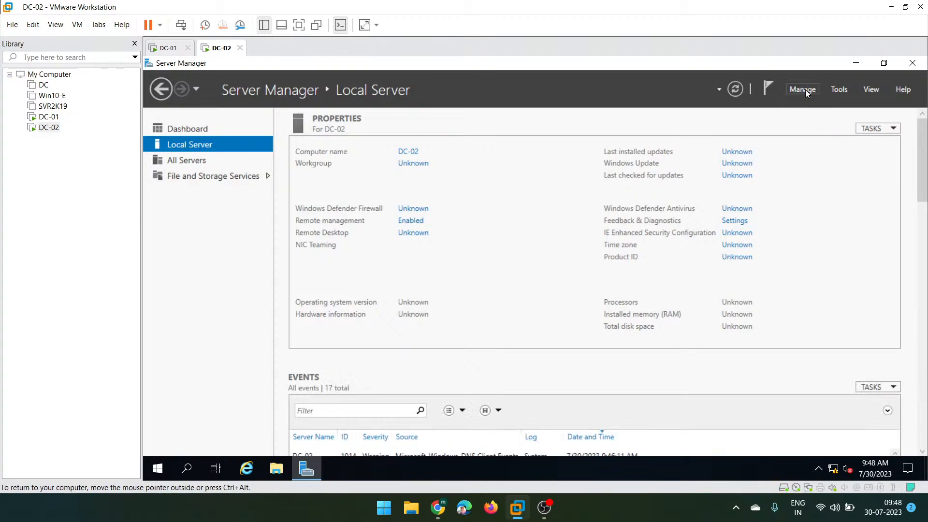
pyautogui.click(806, 89)
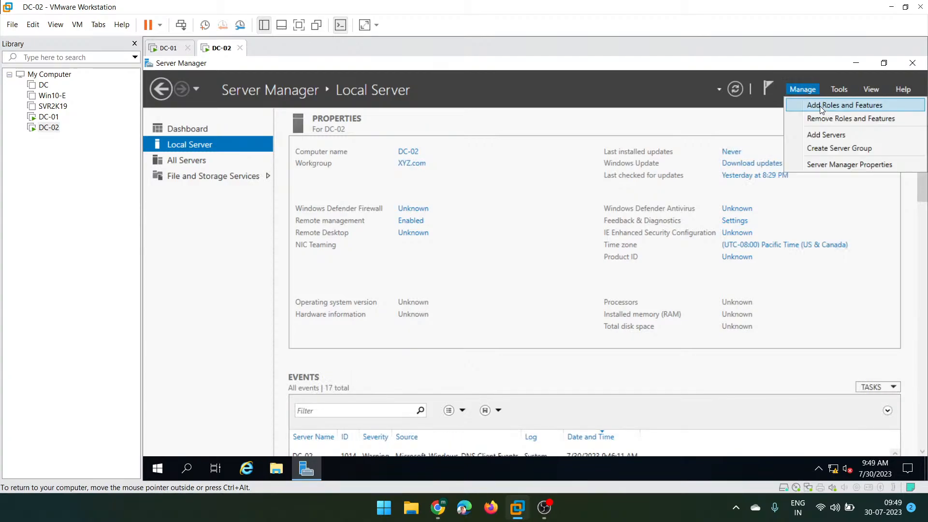
# - Install the Active Directory Domain Services role with its management tools on DC-02
pyautogui.click(821, 108)
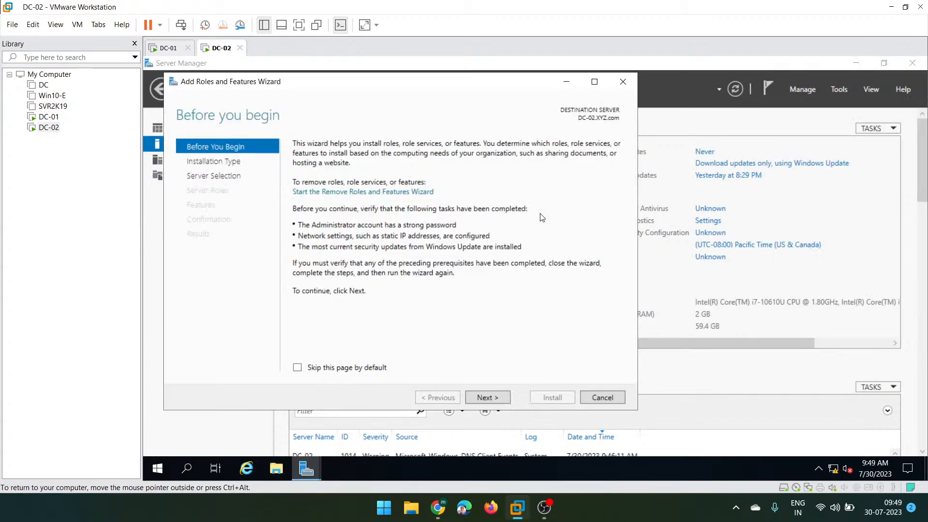
pyautogui.click(485, 399)
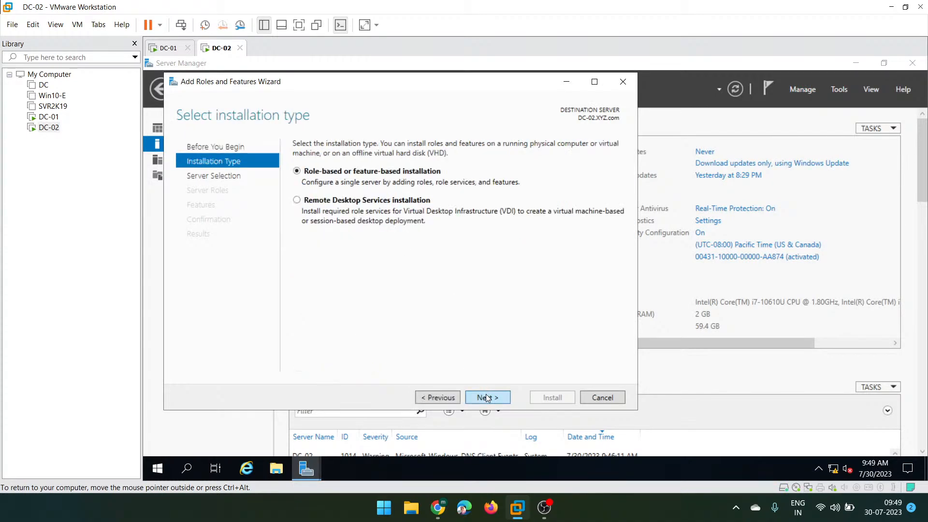
pyautogui.click(488, 397)
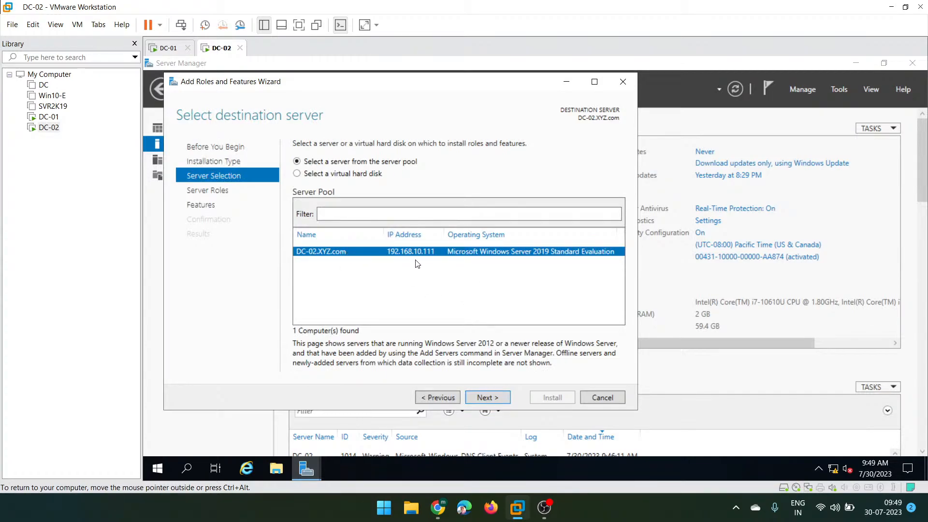
pyautogui.click(482, 398)
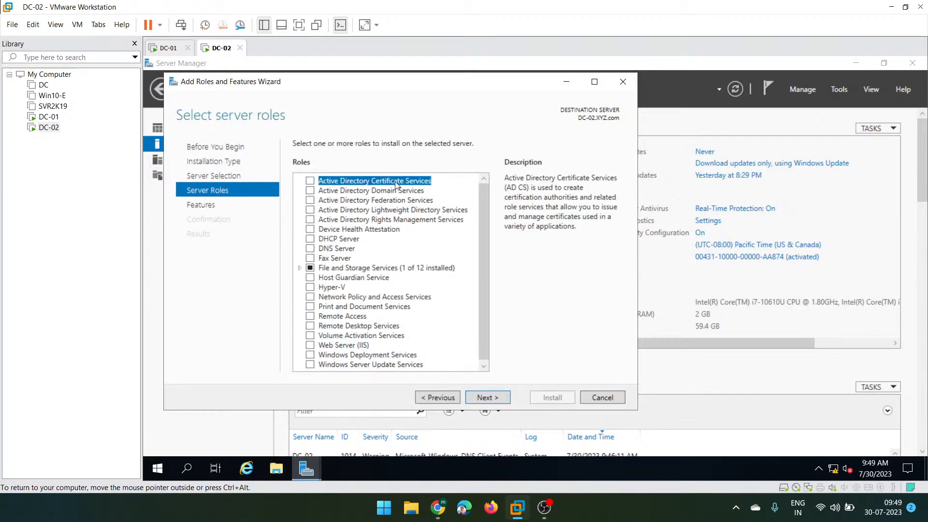
pyautogui.click(311, 191)
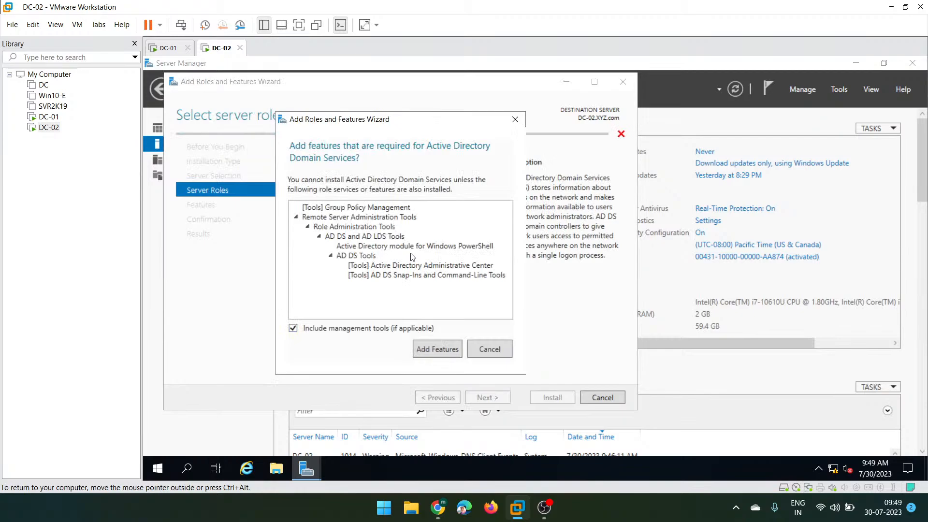
pyautogui.click(428, 349)
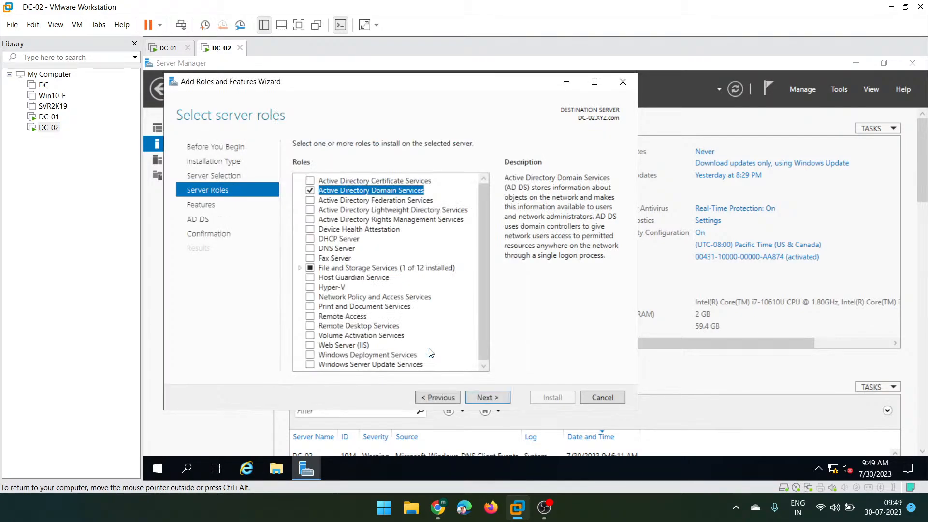
pyautogui.click(487, 397)
pyautogui.click(487, 397)
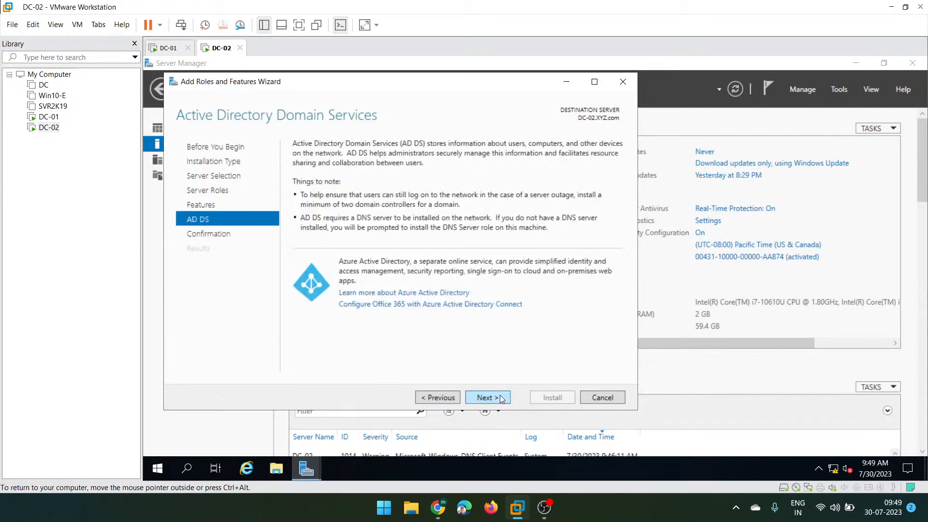
pyautogui.click(500, 398)
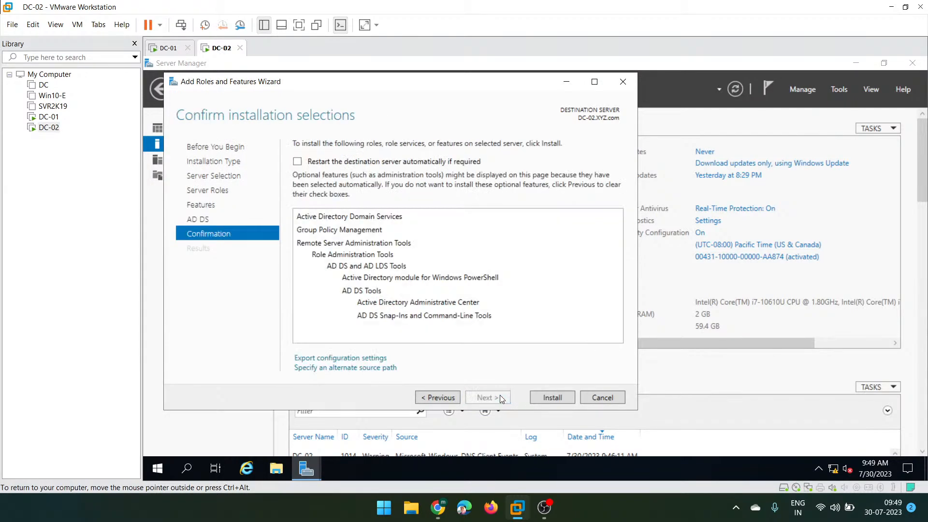
pyautogui.click(553, 397)
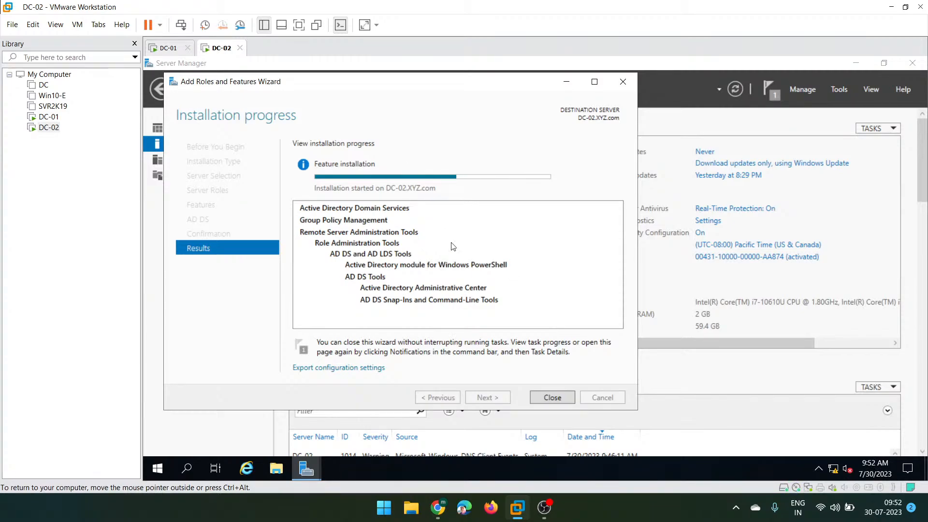
pyautogui.rightClick(592, 503)
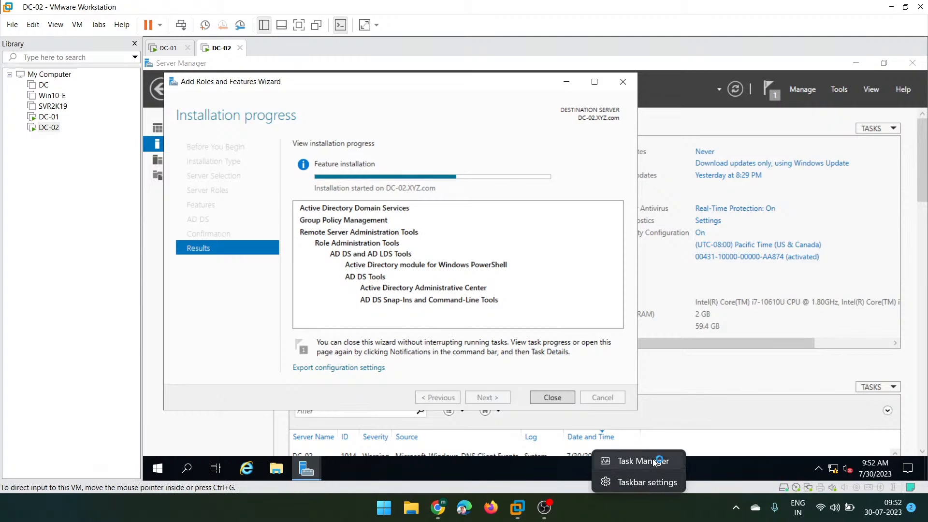
pyautogui.click(355, 225)
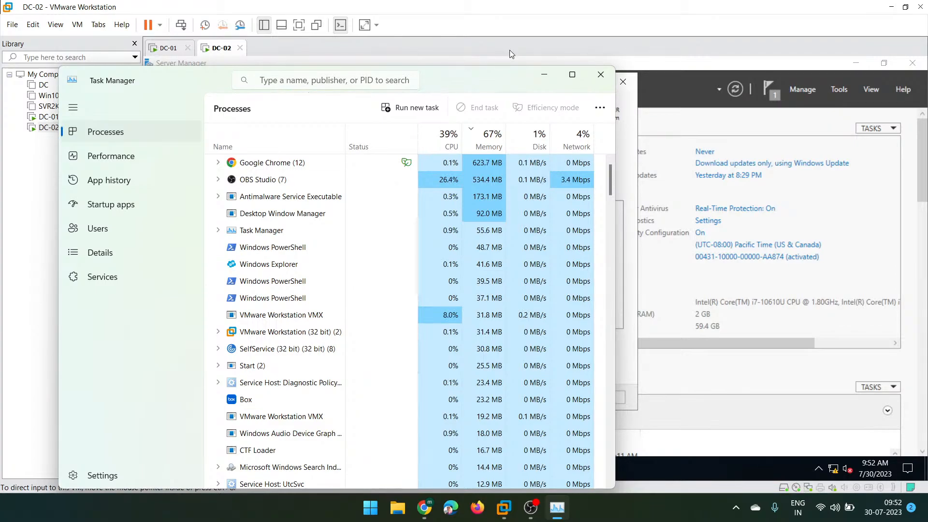
pyautogui.click(544, 77)
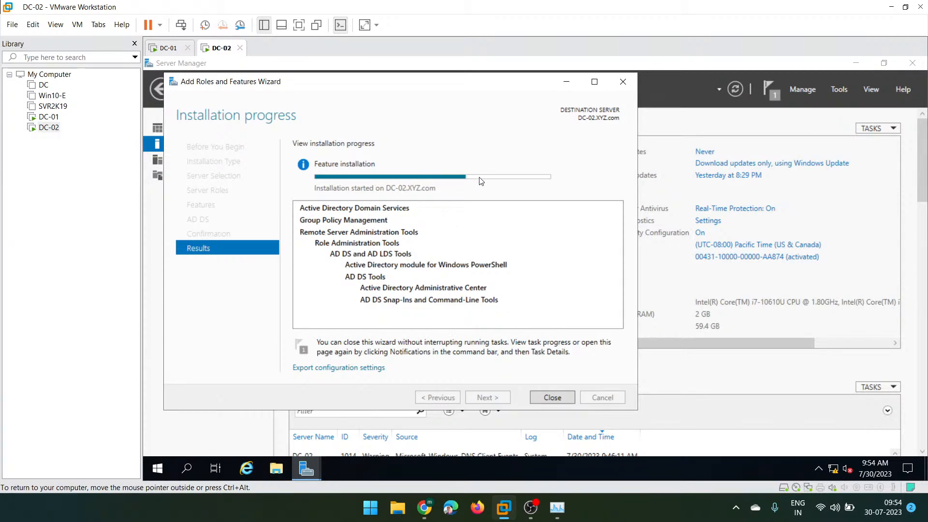
# - Minimize DC-01's ADUC and Server Manager windows and open the DC-01 VM settings
pyautogui.click(160, 50)
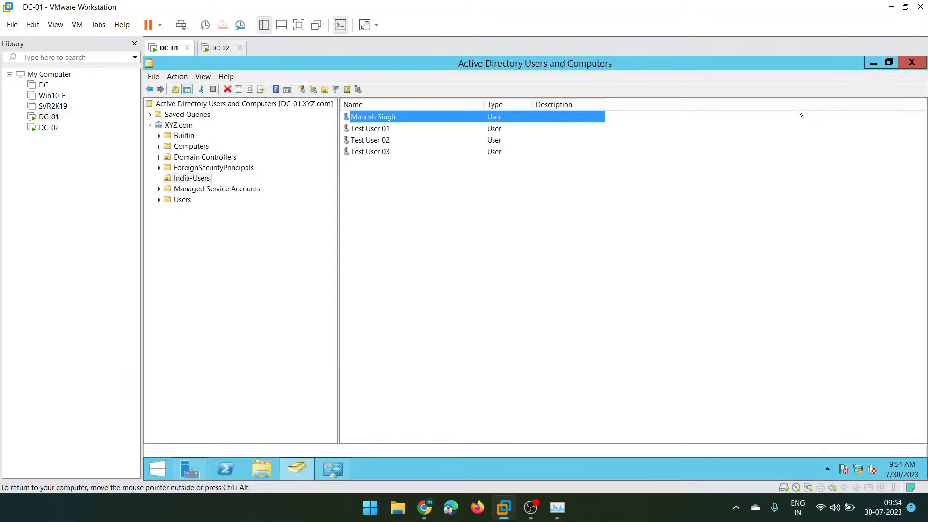
pyautogui.click(873, 63)
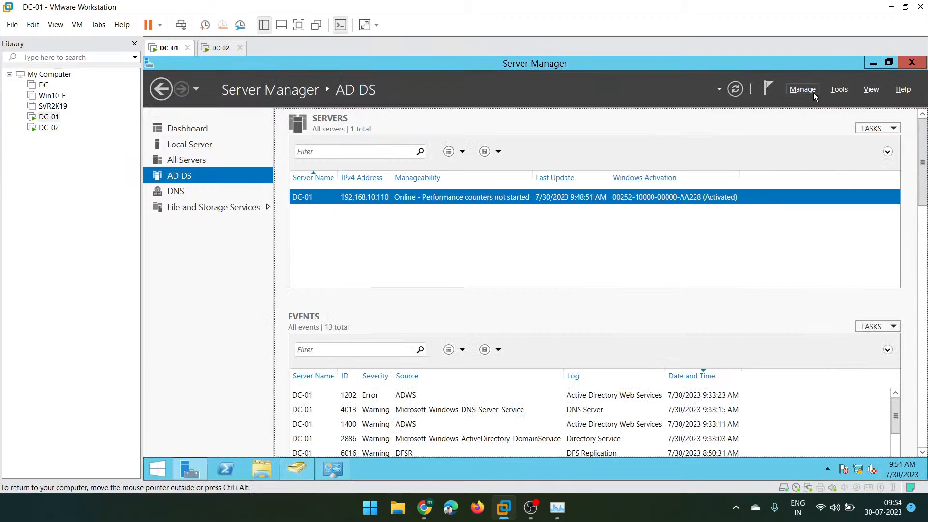
pyautogui.click(873, 64)
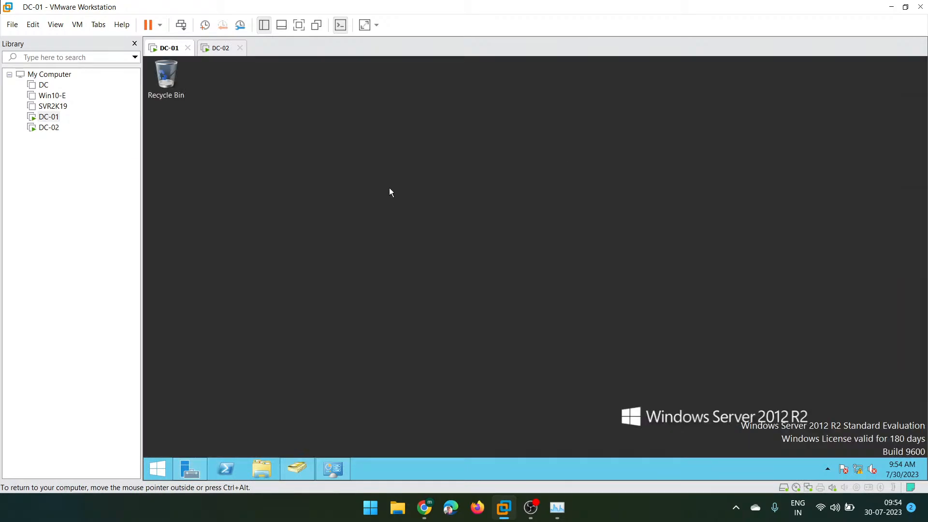
pyautogui.rightClick(160, 48)
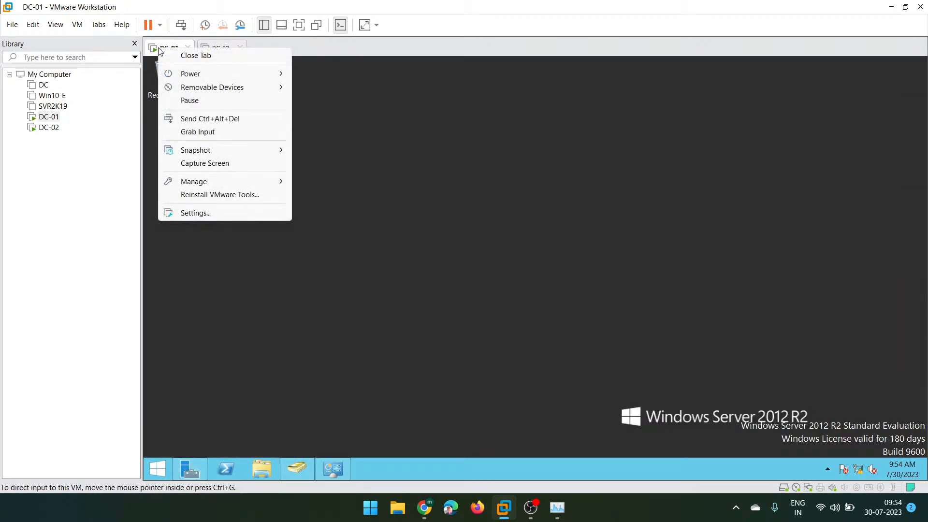
pyautogui.click(228, 216)
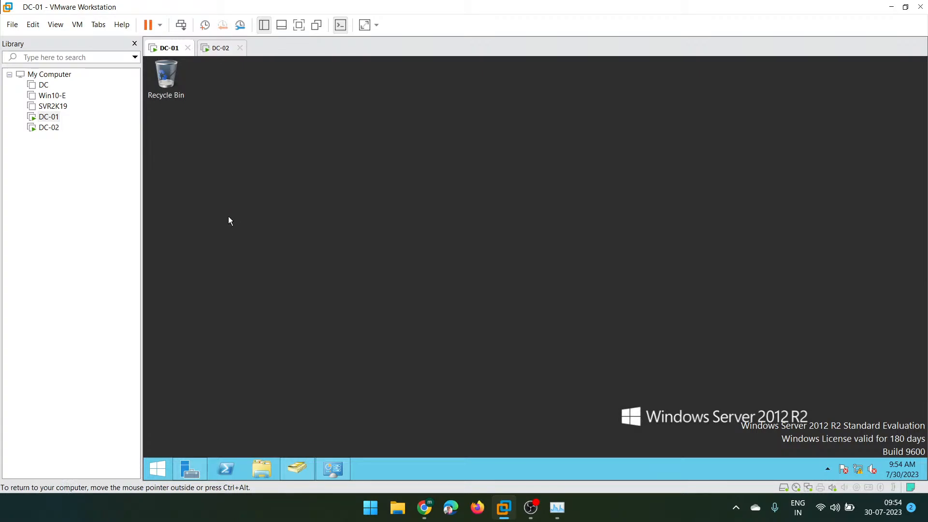
pyautogui.hotkey('ctrl', 'd')
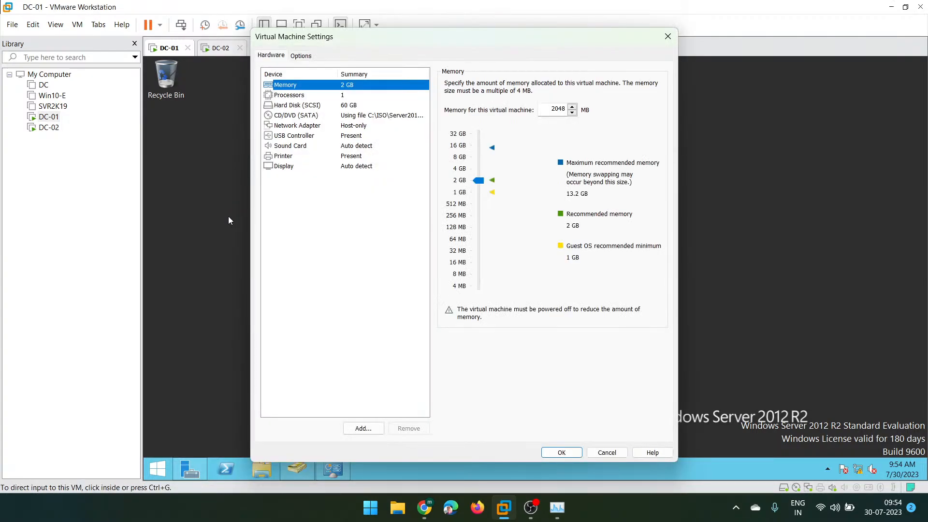
# - Point the CD/DVD (SATA) drive at C:\ISO\Server 2019.iso and save the settings
pyautogui.click(295, 116)
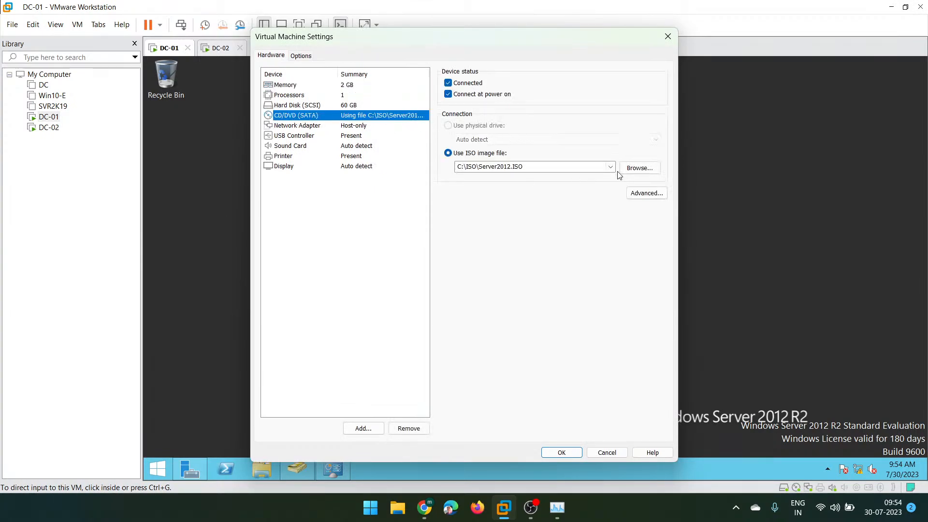
pyautogui.click(634, 170)
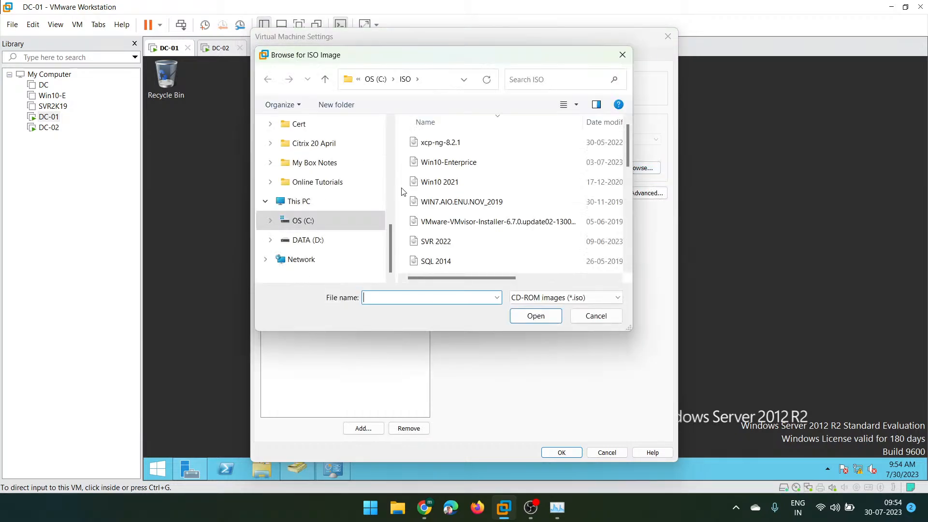
pyautogui.scroll(-2, 457, 253)
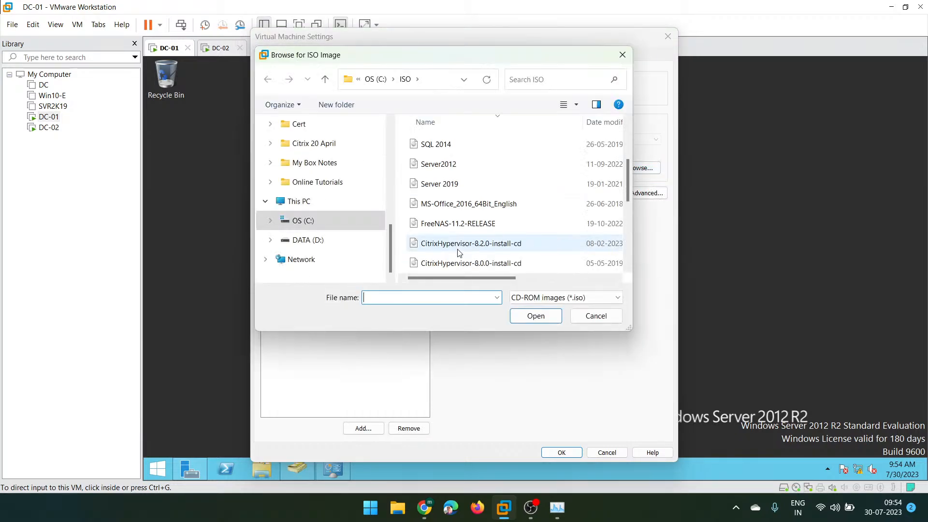
pyautogui.click(437, 186)
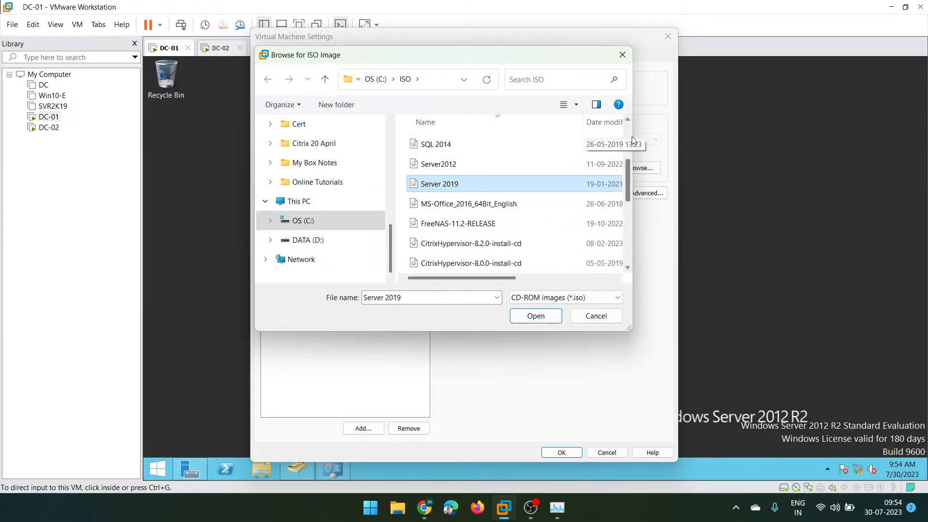
pyautogui.click(627, 121)
pyautogui.click(628, 120)
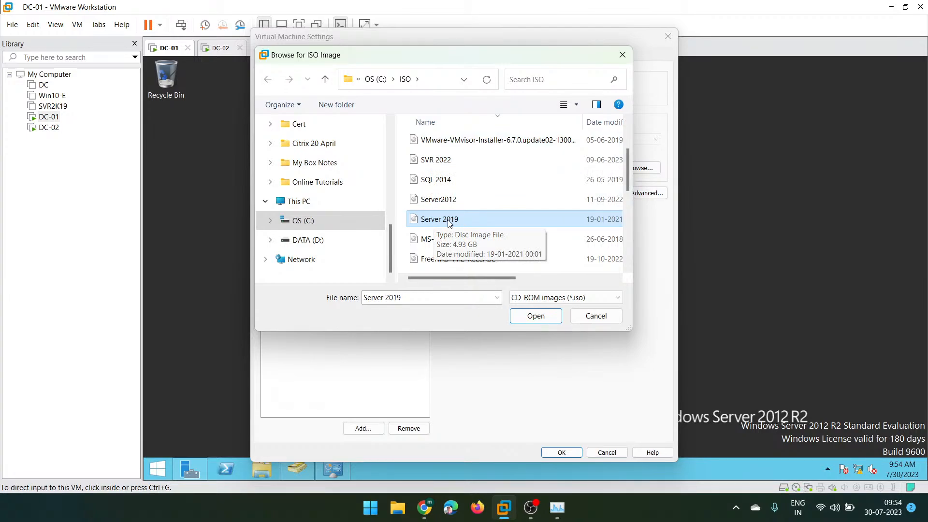
pyautogui.click(535, 317)
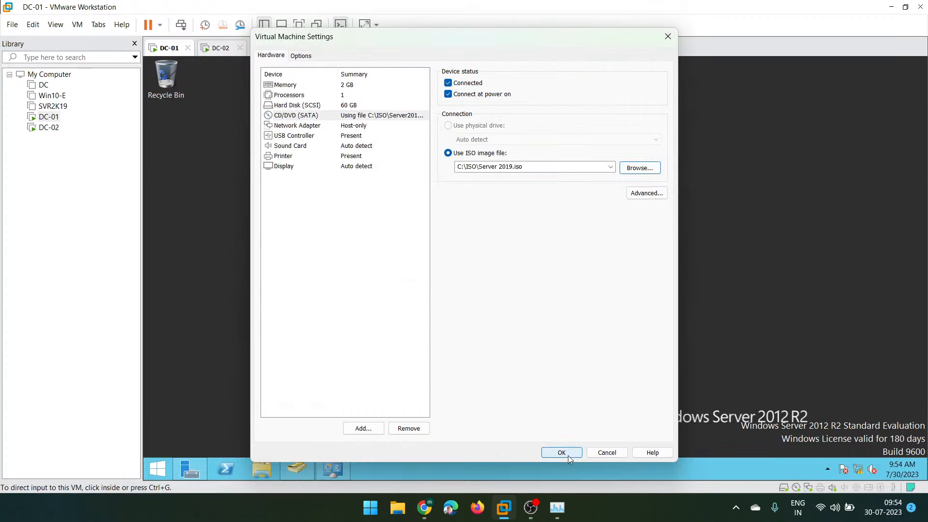
pyautogui.click(567, 455)
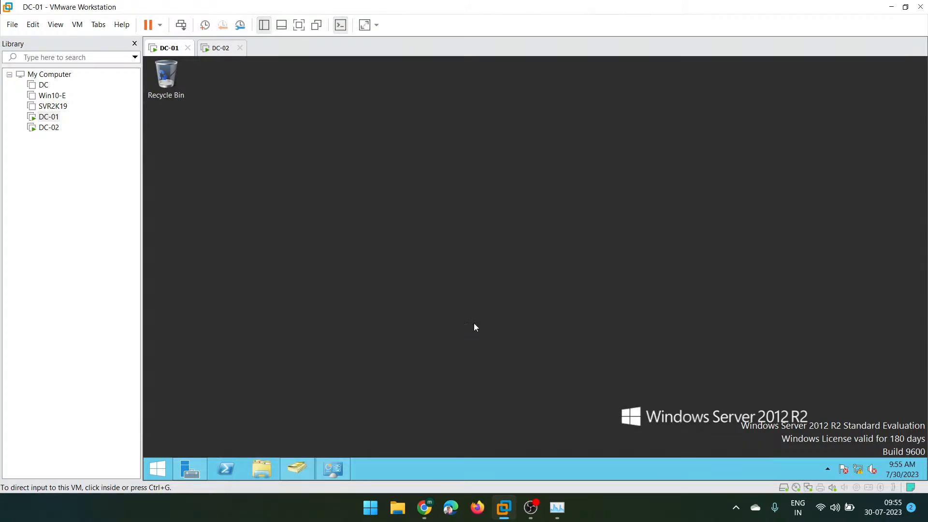
# - Open File Explorer on DC-01, maximize This PC, and inspect DVD Drive (D:) SSS_X64FREE_EN-US_DV9
pyautogui.click(266, 467)
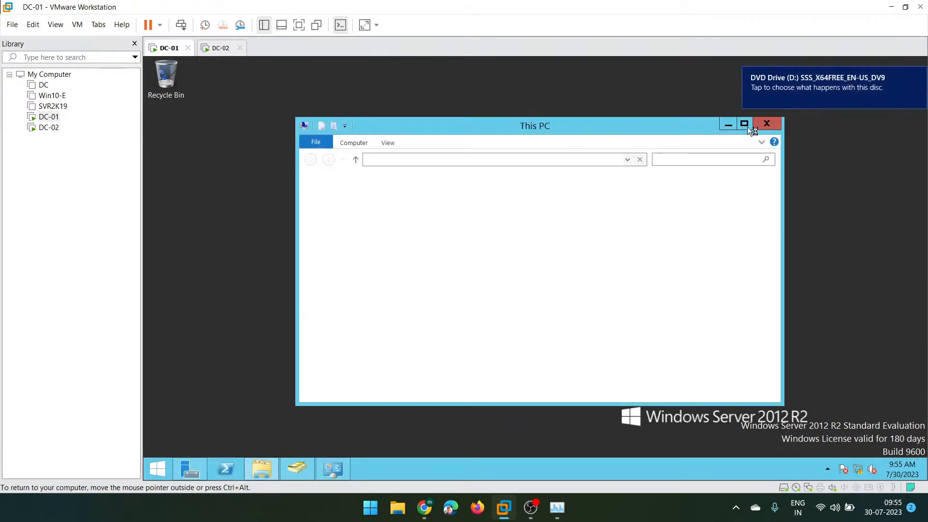
pyautogui.click(743, 124)
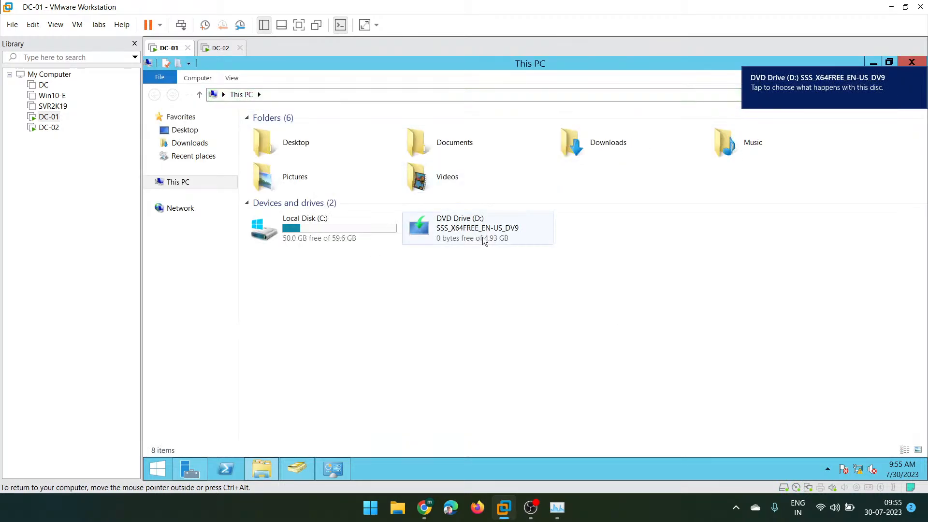
pyautogui.click(483, 237)
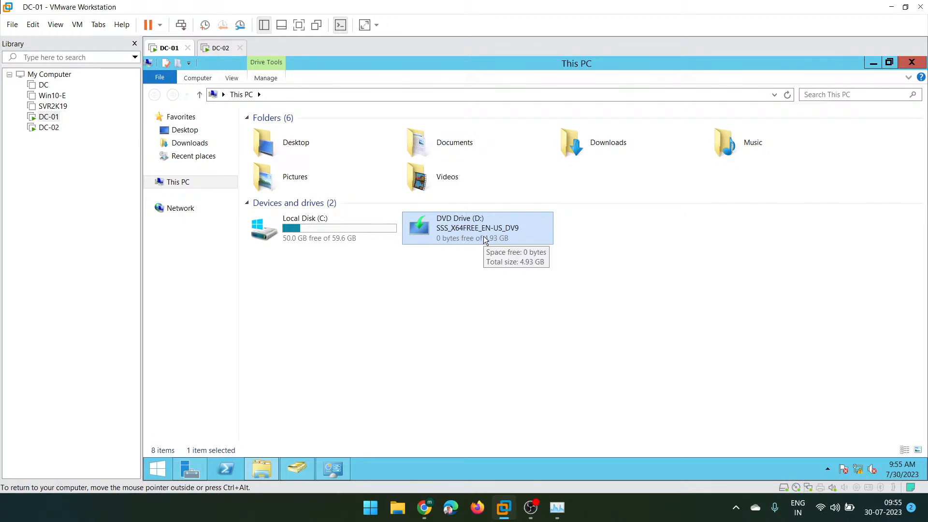
pyautogui.click(496, 264)
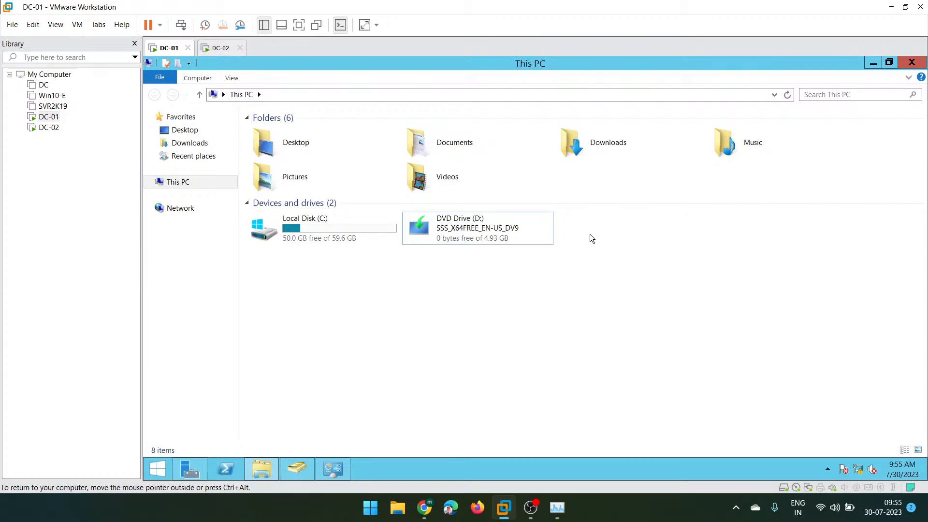
pyautogui.click(466, 241)
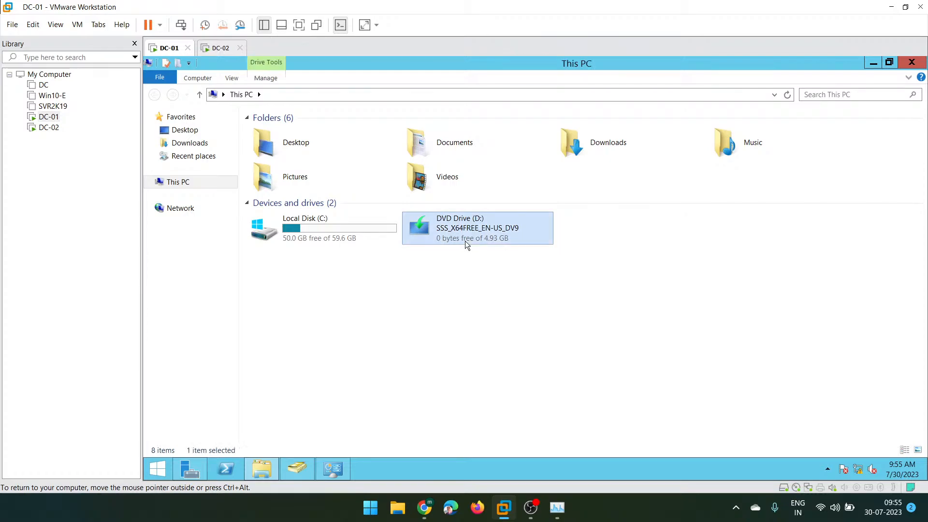
pyautogui.click(467, 312)
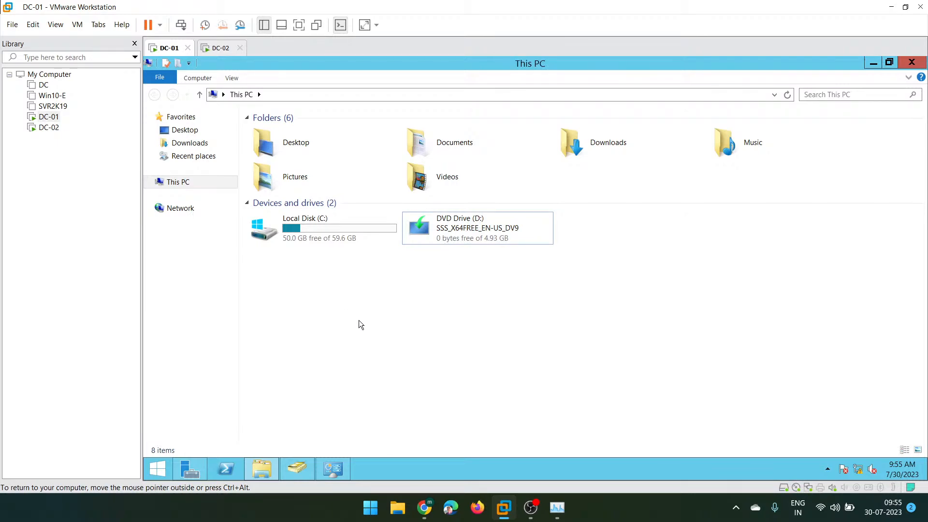
# - Search DC-01's Start screen for cmd, then close DC-02's completed Add Roles wizard
pyautogui.press('super')
pyautogui.write('cmd')
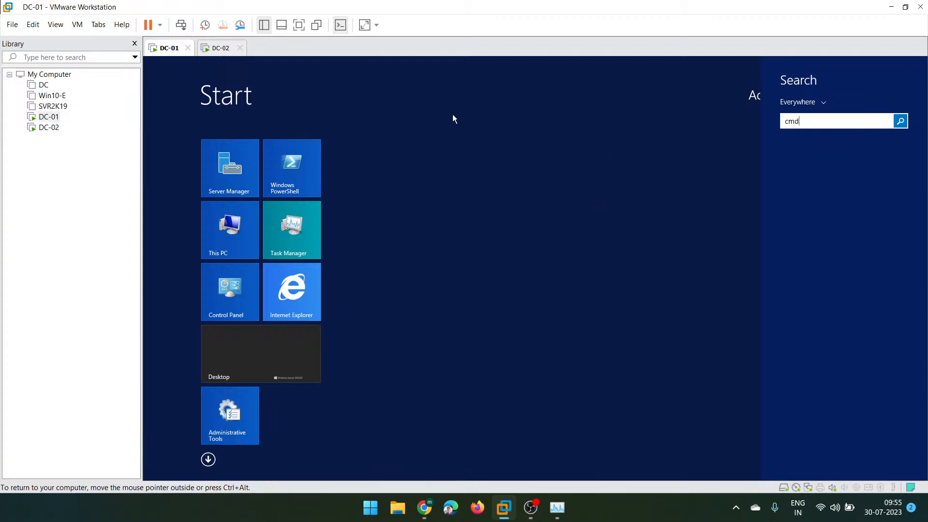
pyautogui.click(207, 50)
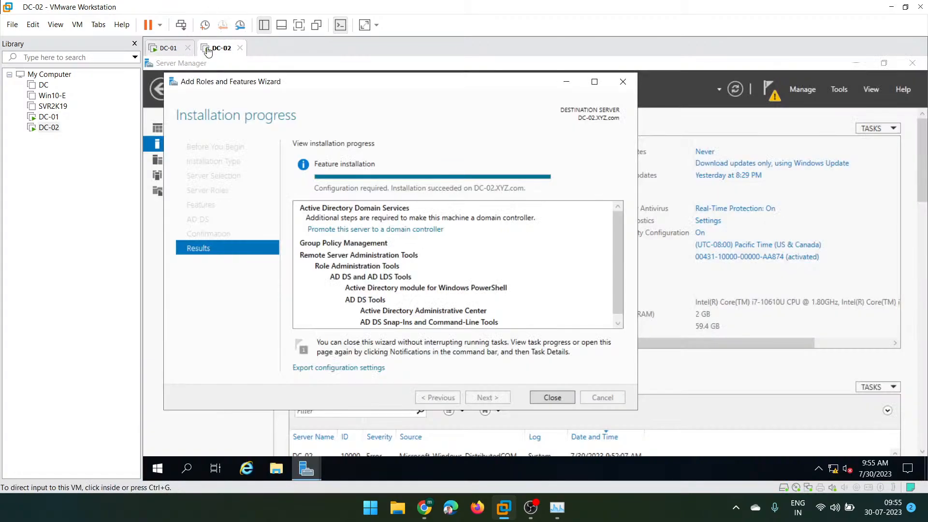
pyautogui.click(541, 396)
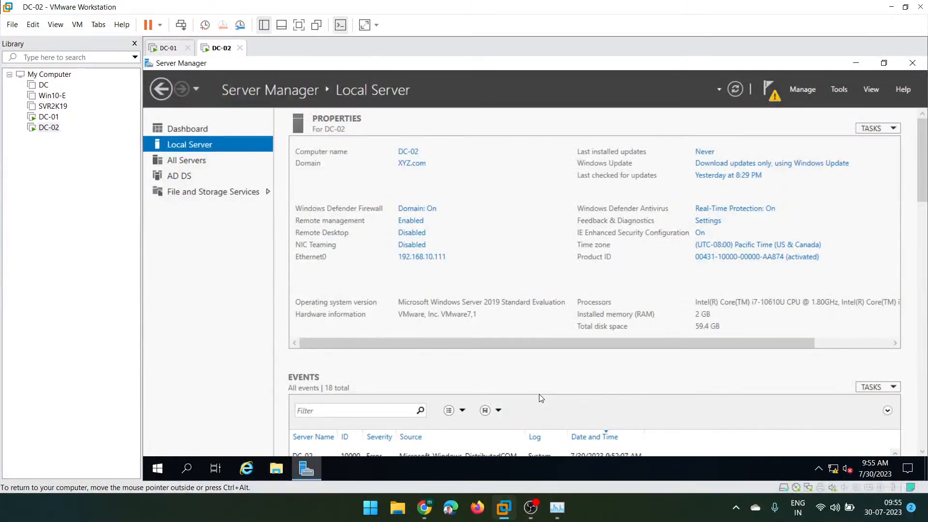
# - Back on DC-01, run the Command Prompt search result as administrator
pyautogui.click(166, 51)
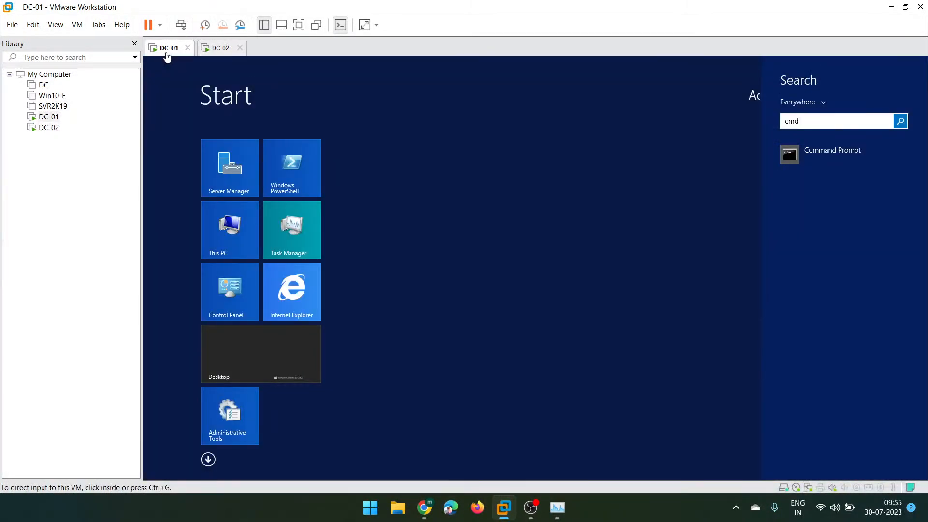
pyautogui.rightClick(826, 157)
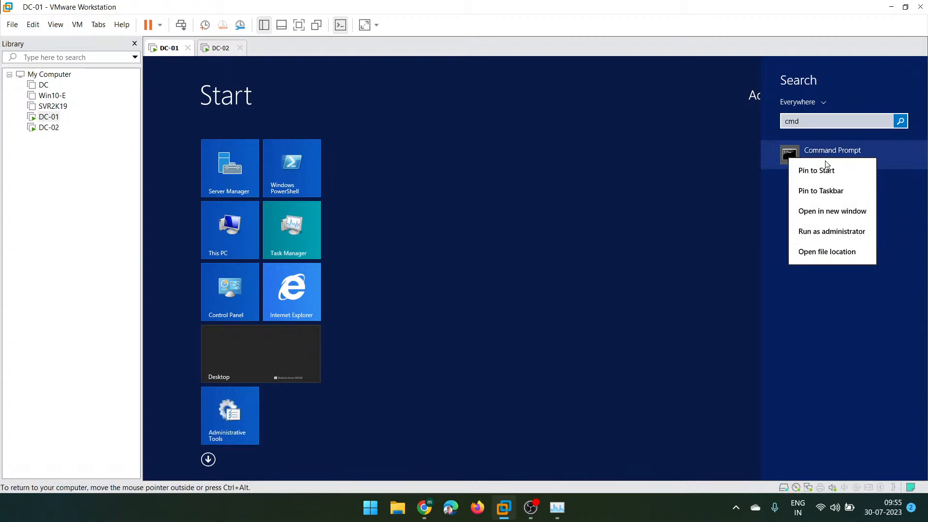
pyautogui.click(819, 224)
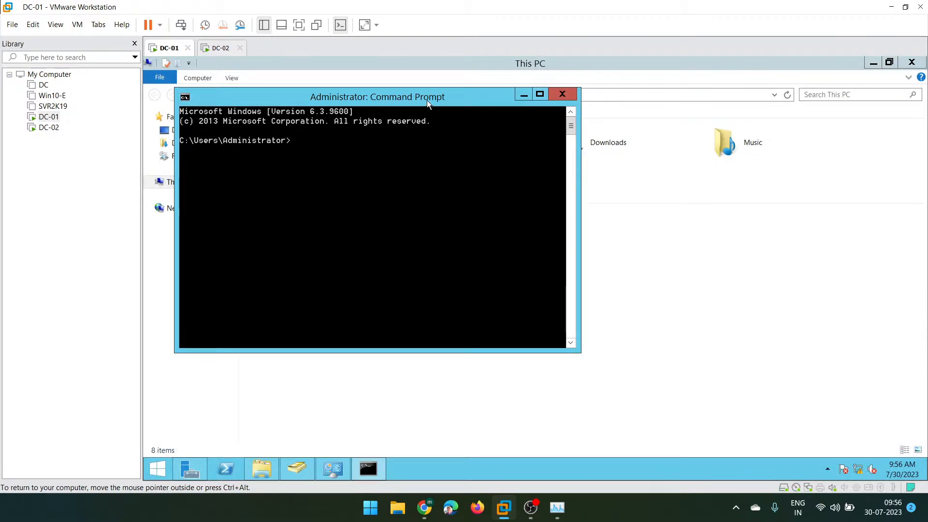
# - Reposition the Command Prompt window on DC-01 and get it to redraw properly
pyautogui.moveTo(425, 99); pyautogui.dragTo(588, 210)
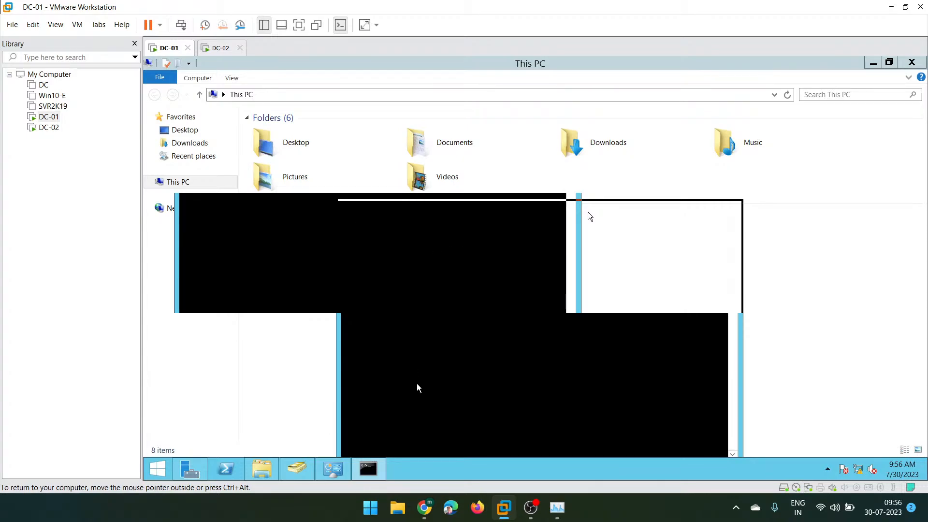
pyautogui.click(375, 468)
pyautogui.click(375, 469)
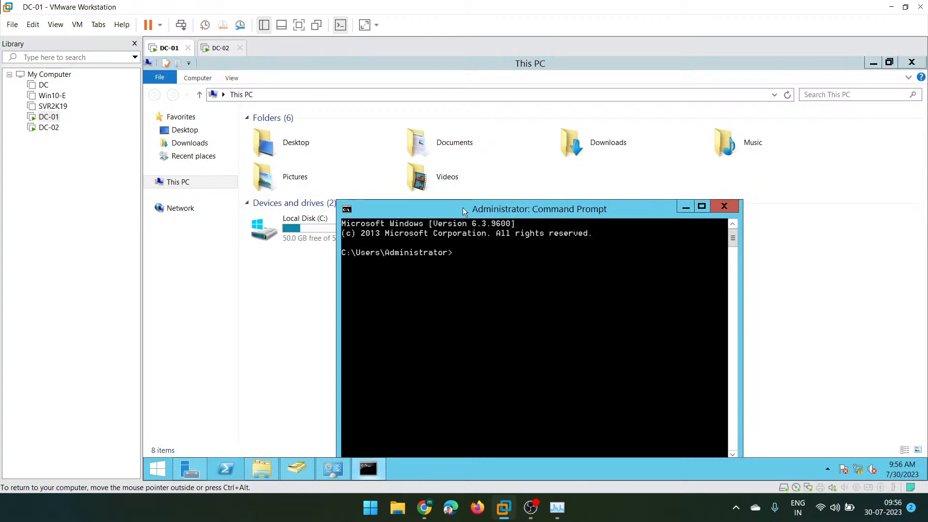
pyautogui.moveTo(463, 209); pyautogui.dragTo(631, 182)
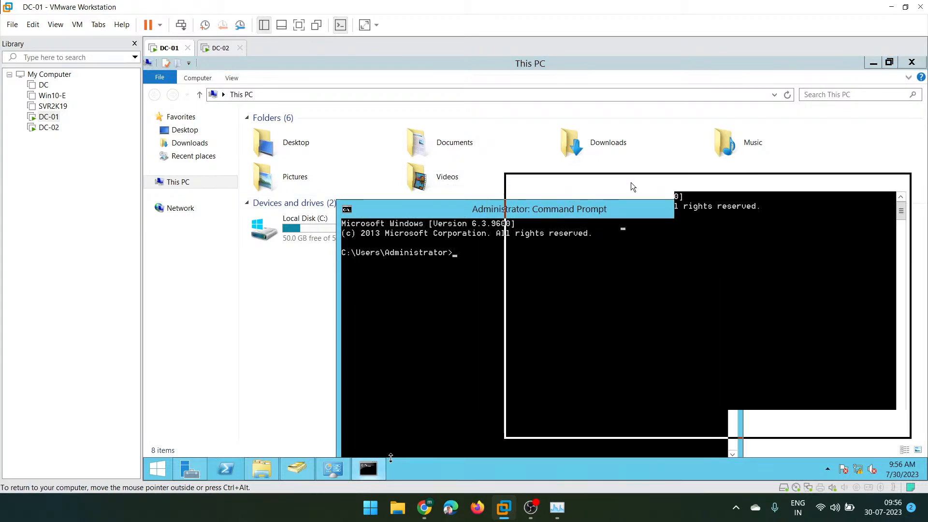
pyautogui.click(365, 475)
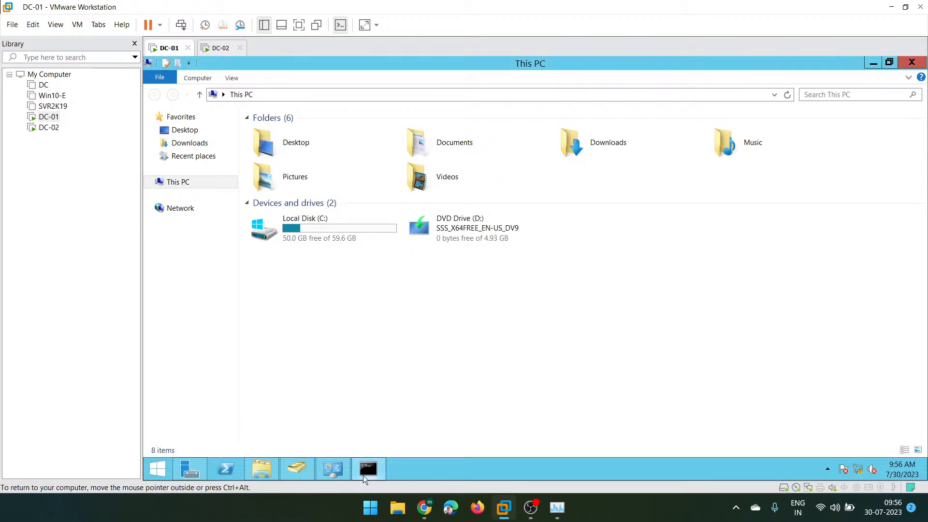
pyautogui.click(364, 474)
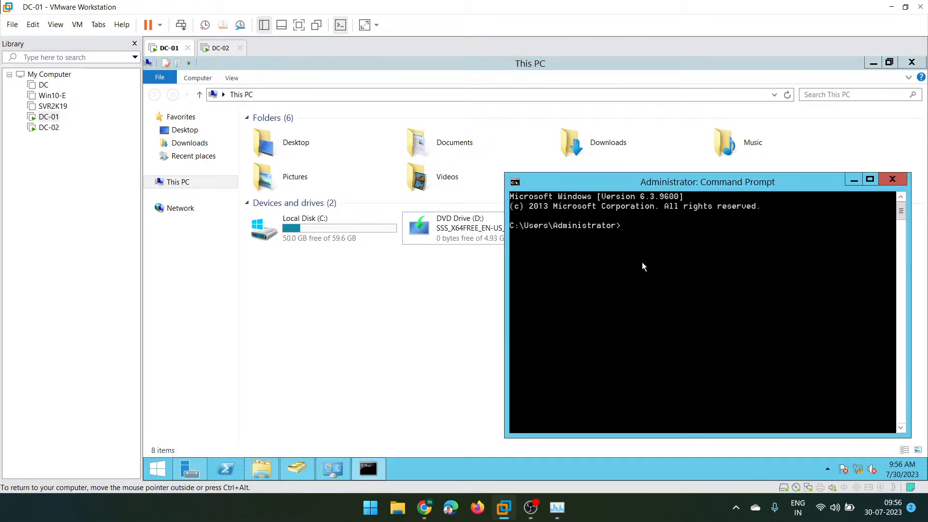
# - Switch the prompt to drive D: and show DC-01 full screen with a restored console
pyautogui.write('d:')
pyautogui.press('Return')
pyautogui.click(869, 179)
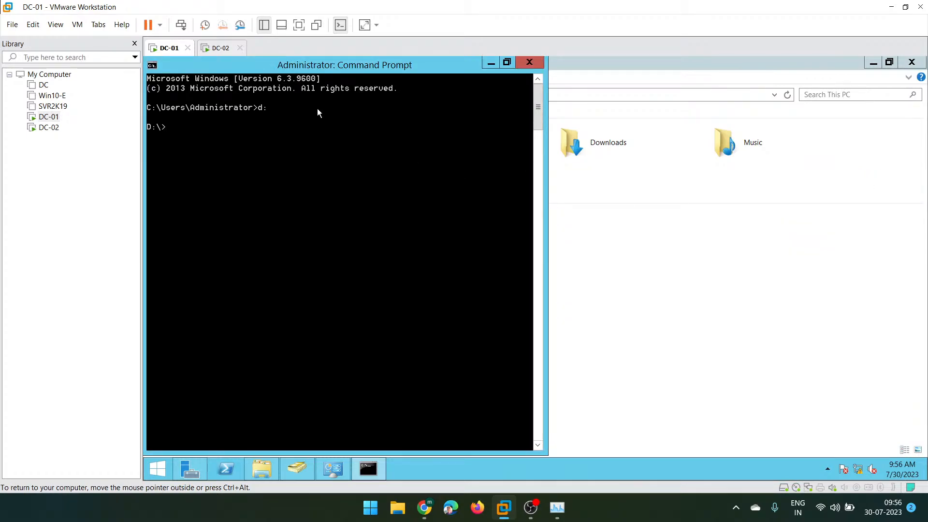
pyautogui.click(299, 25)
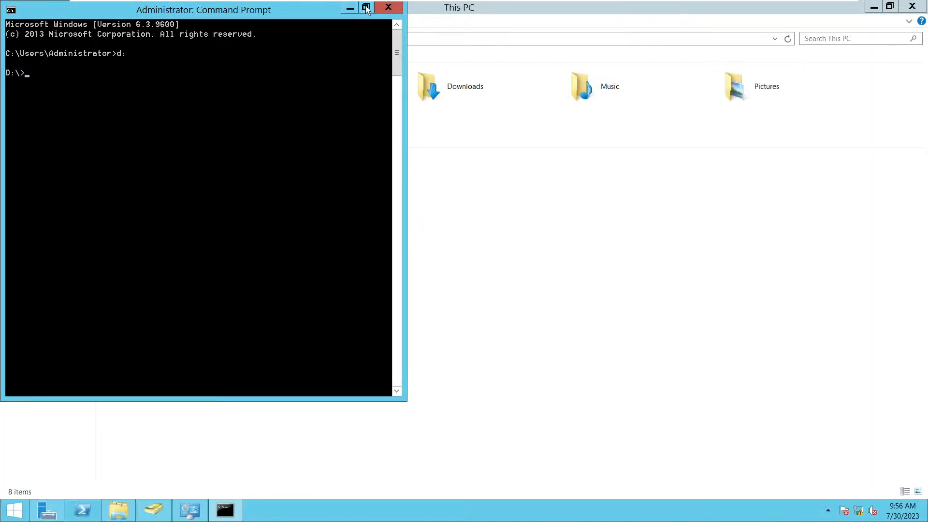
pyautogui.click(366, 7)
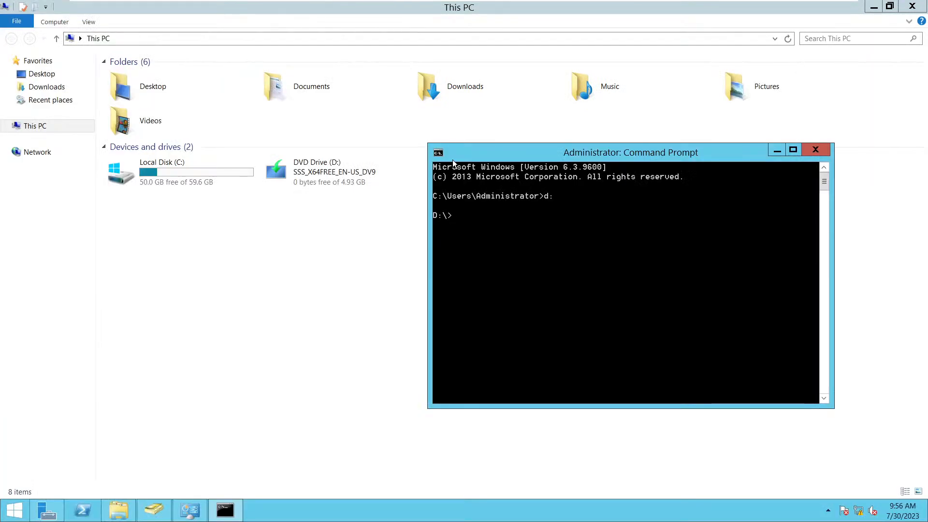
# - Snap the console left, list D:, then cd into support and list adfs, adprep, logging, samples
pyautogui.press('super+Left')
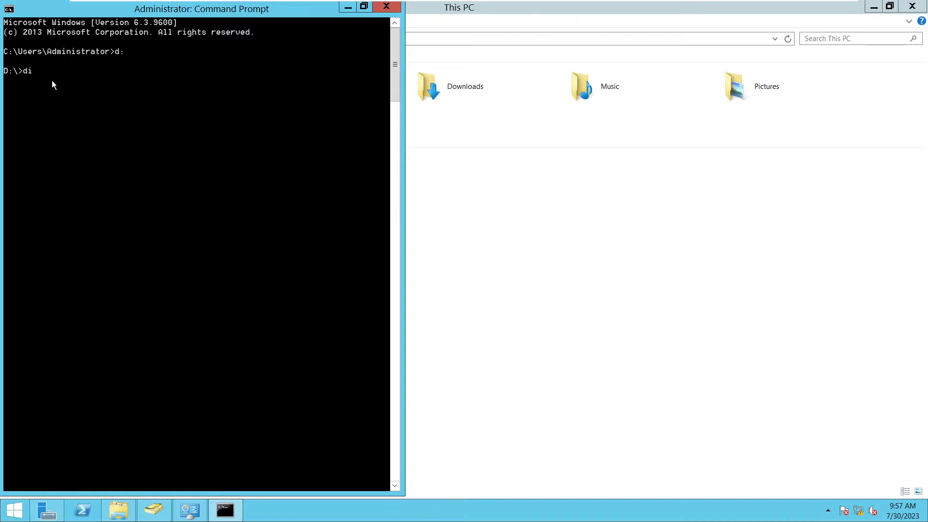
pyautogui.press('Return')
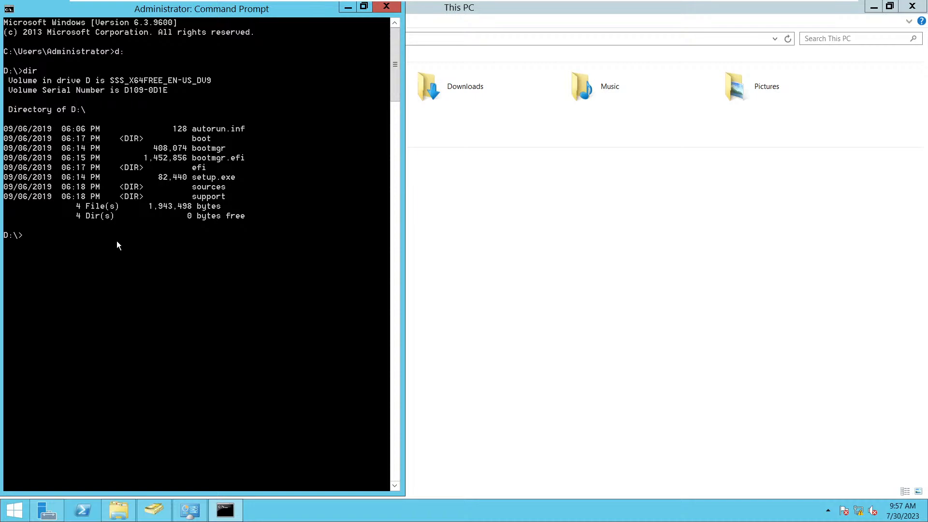
pyautogui.write('cd su')
pyautogui.press('Tab')
pyautogui.press('Return')
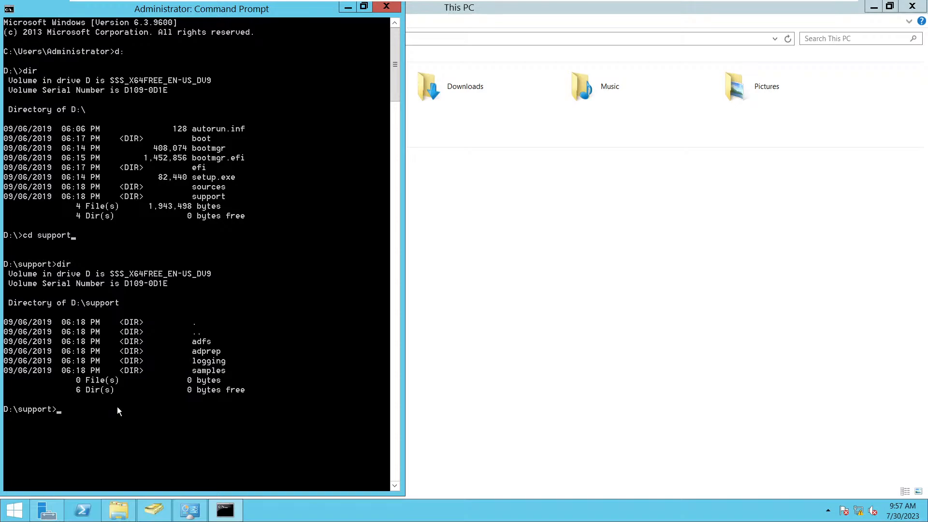
# - Change into D:\support\adprep and enter 'adprep /forestprep' without running it yet
pyautogui.write('cd adprep')
pyautogui.press('Return')
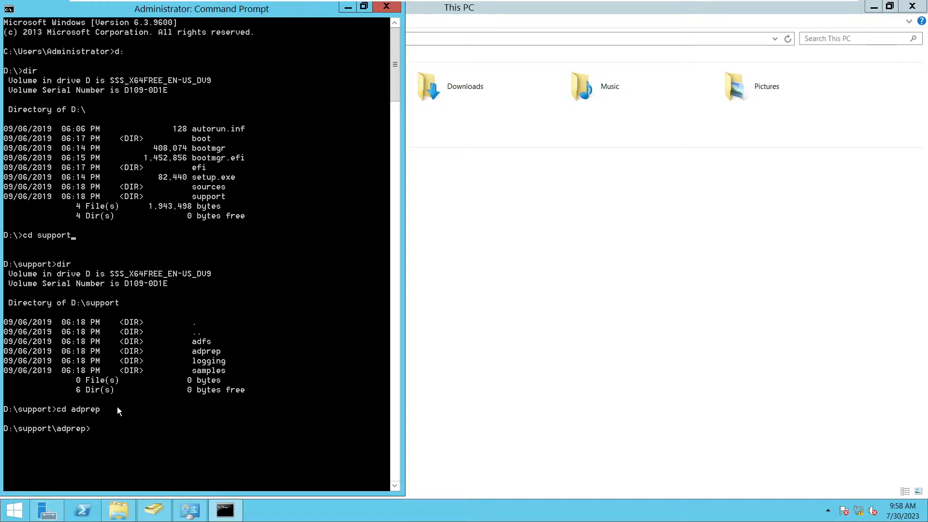
pyautogui.write('adpre')
pyautogui.write('p /forestprep')
# - Run adprep /forestprep, then float, heighten and reposition the console at its confirmation prompt
pyautogui.press('Return')
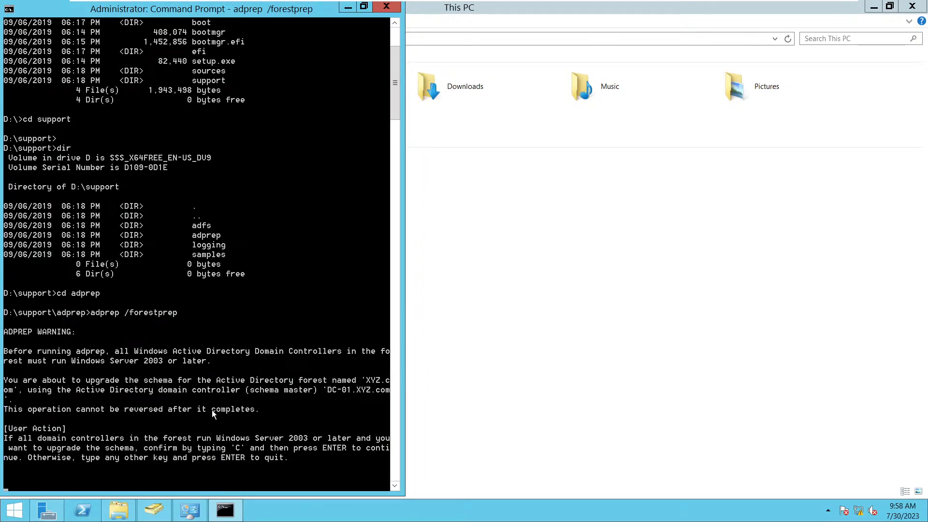
pyautogui.scroll(-2, 212, 410)
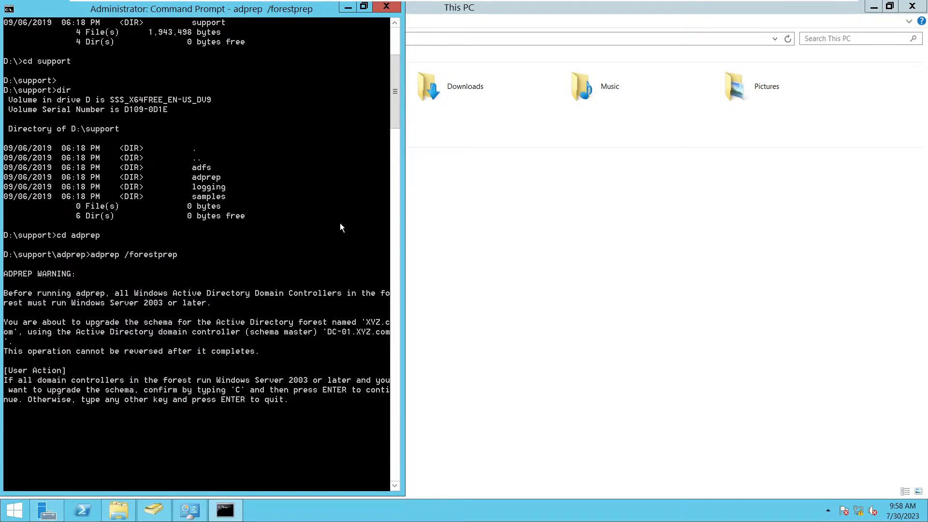
pyautogui.click(361, 8)
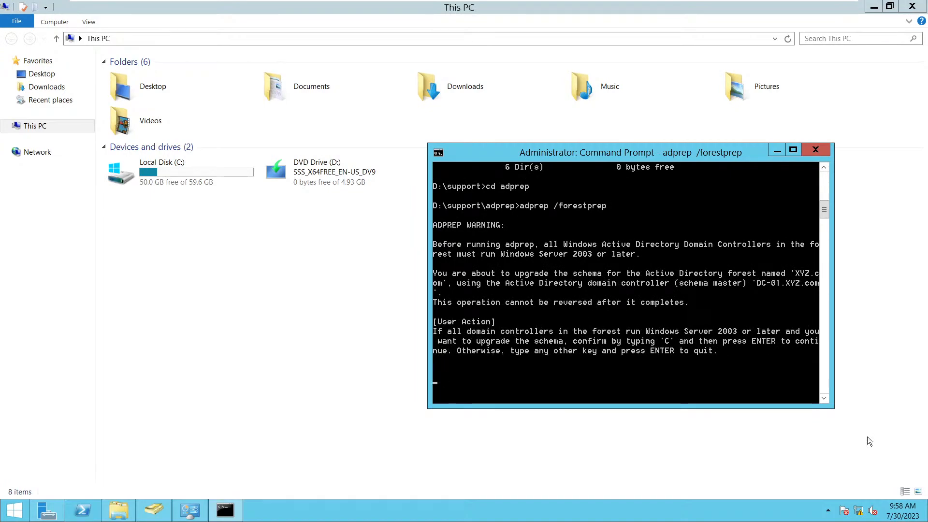
pyautogui.moveTo(832, 407); pyautogui.dragTo(832, 494)
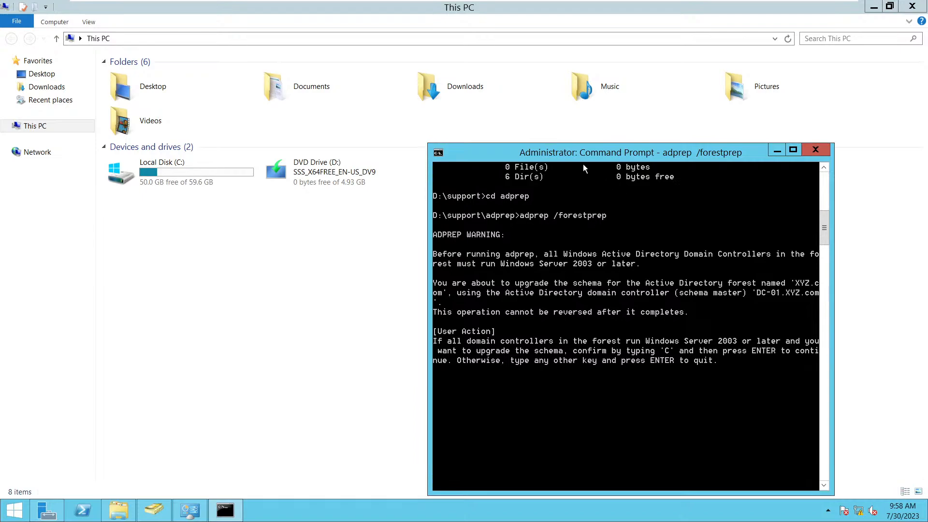
pyautogui.moveTo(578, 156); pyautogui.dragTo(365, 87)
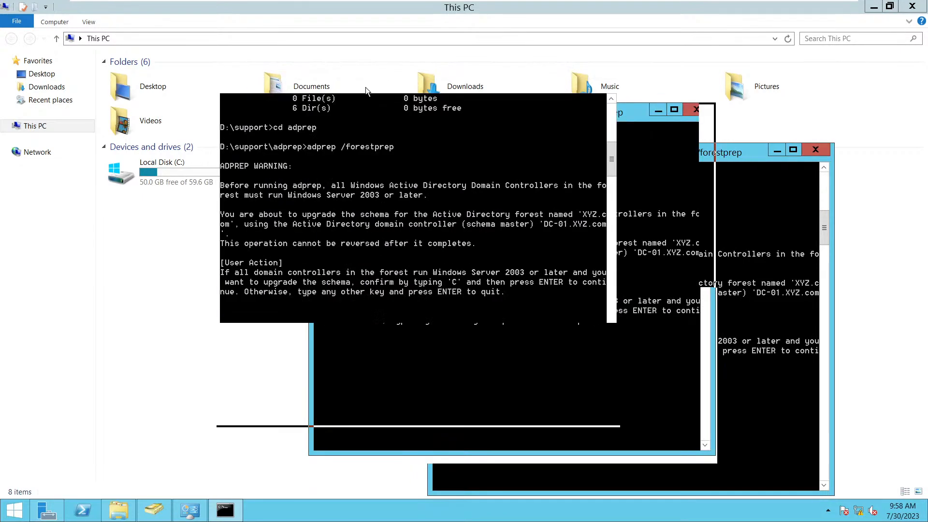
pyautogui.click(224, 514)
pyautogui.click(224, 517)
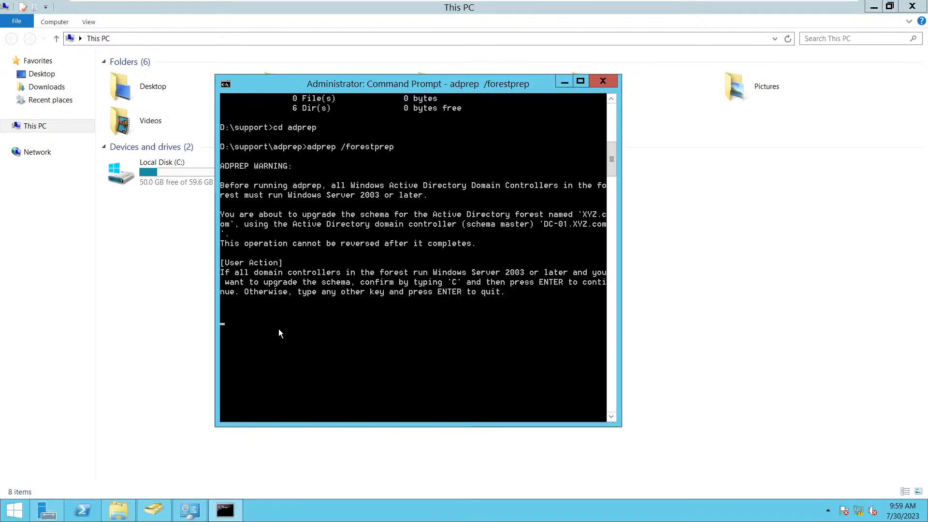
# - Confirm the XYZ.com schema upgrade with C, then enlarge the console and scroll back through the output
pyautogui.write('c')
pyautogui.press('Return')
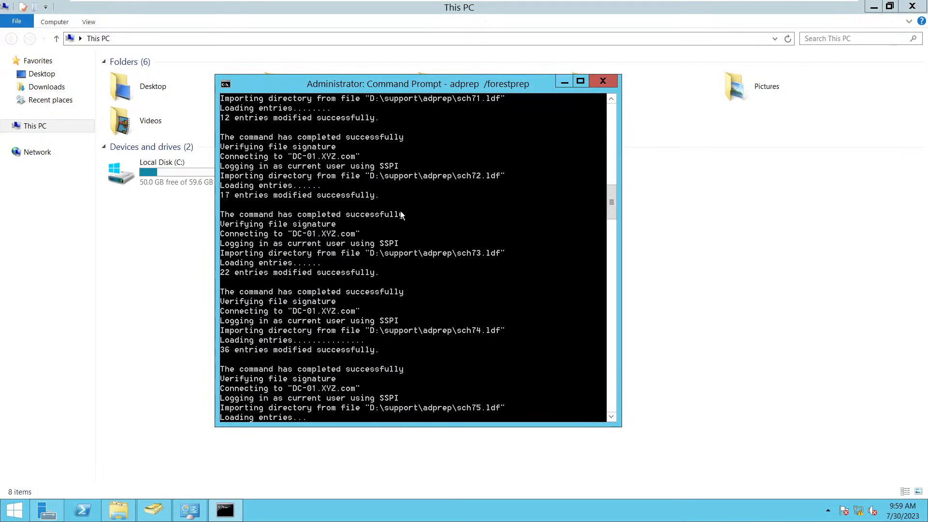
pyautogui.scroll(9, 381, 223)
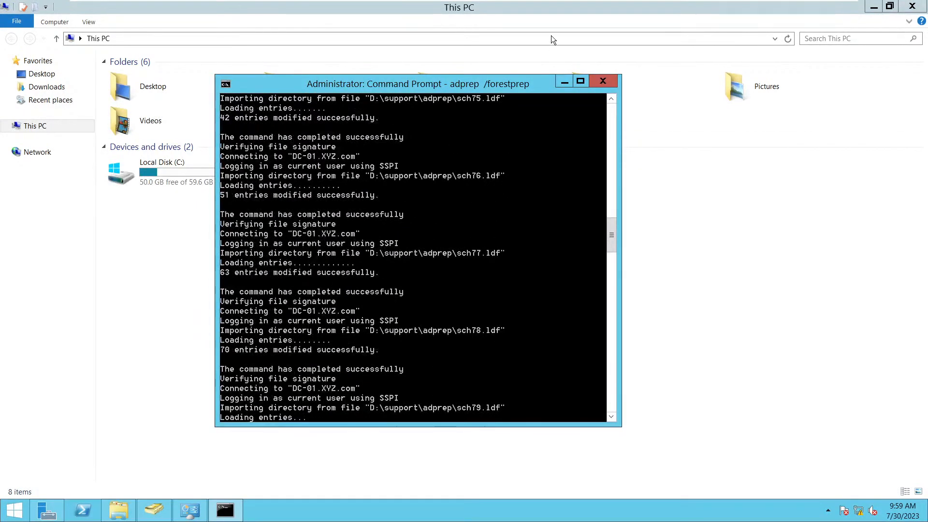
pyautogui.click(580, 81)
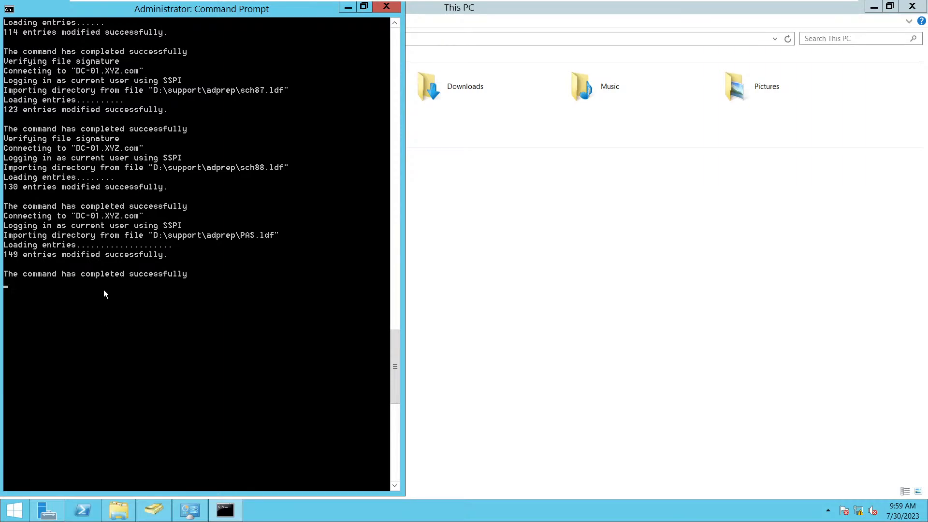
pyautogui.scroll(10, 103, 290)
pyautogui.scroll(20, 104, 290)
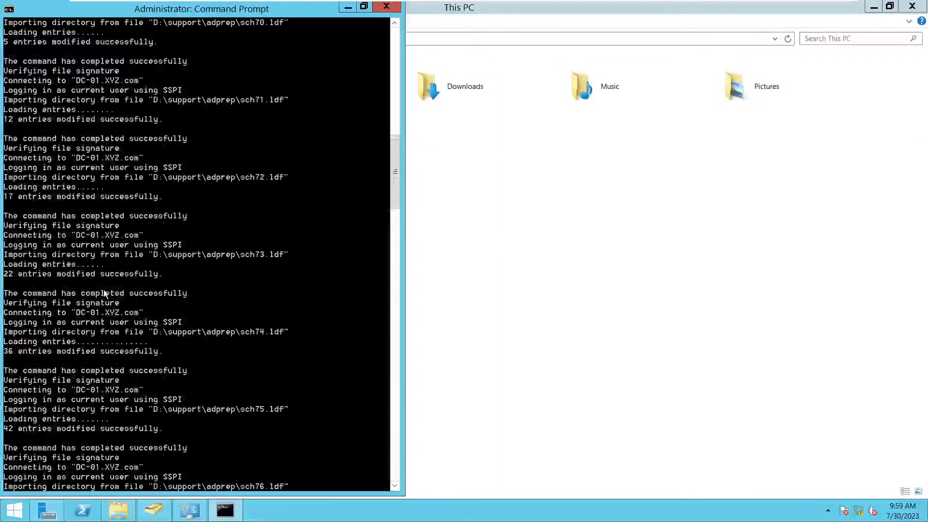
pyautogui.scroll(3, 103, 290)
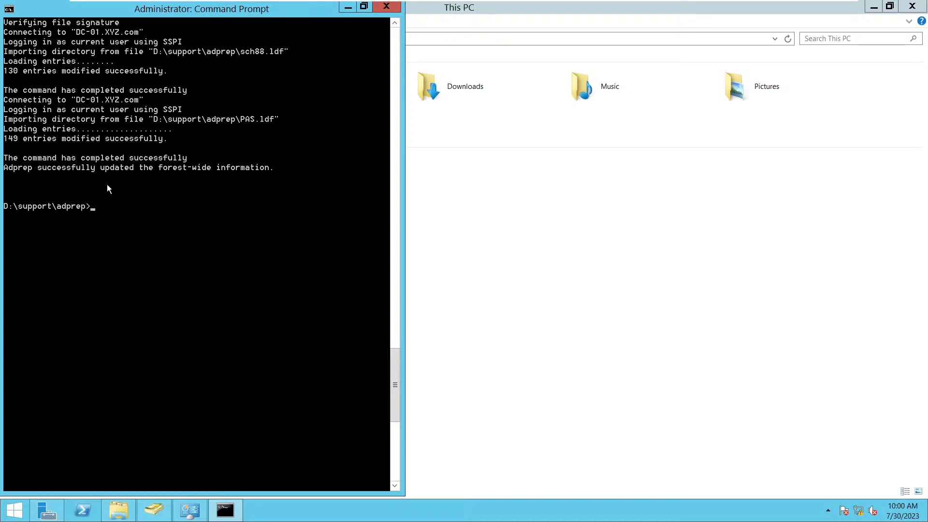
# - Run adprep.exe /domainprep until domain-wide information is updated, then minimize the console
pyautogui.write('adprep.exe /domainprep')
pyautogui.press('Return')
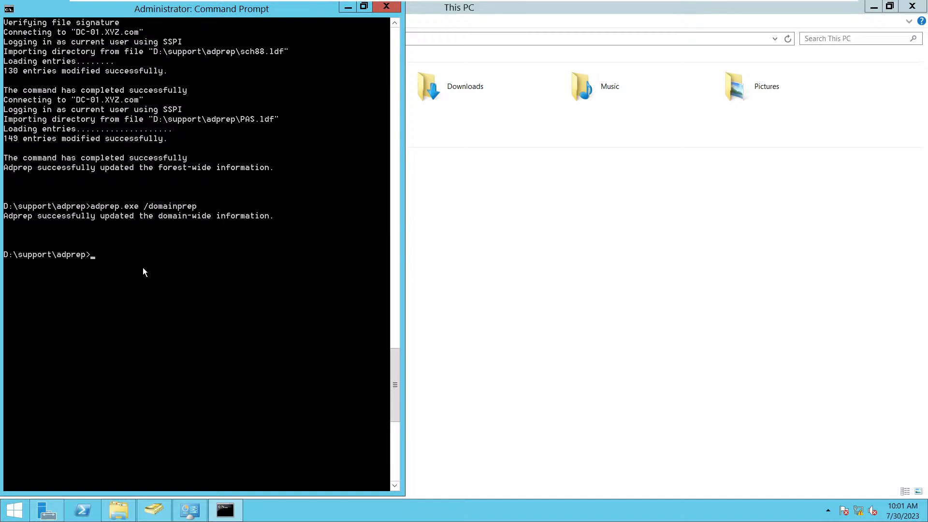
pyautogui.click(348, 9)
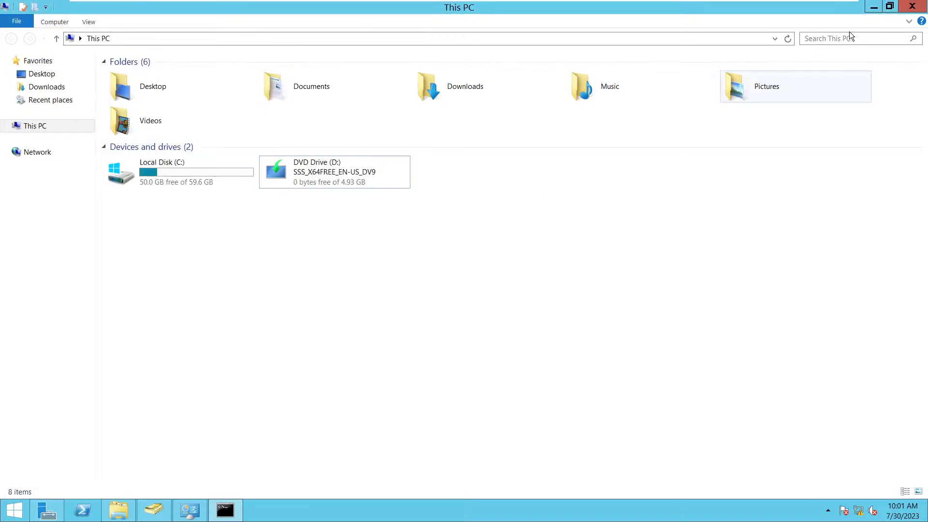
# - Minimize This PC and exit full-screen mode to show DC-01 in the windowed console
pyautogui.click(875, 5)
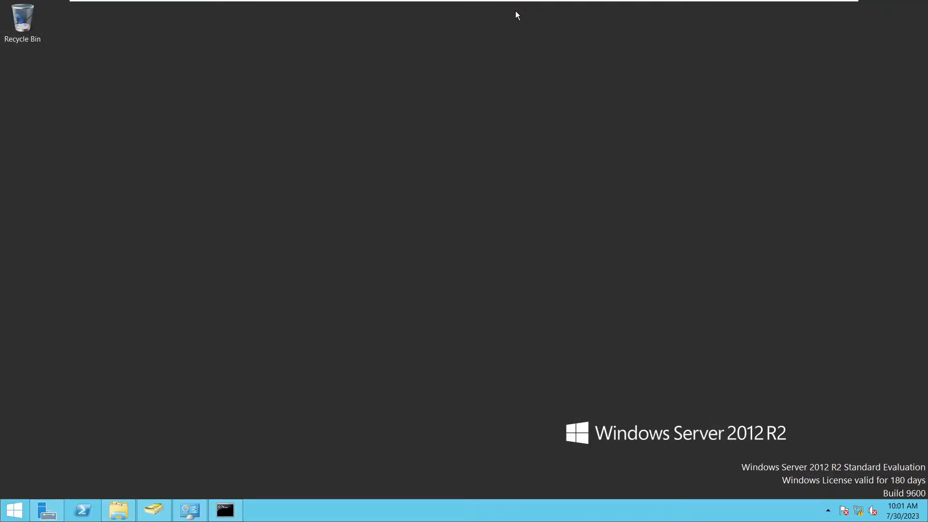
pyautogui.moveTo(515, 1)
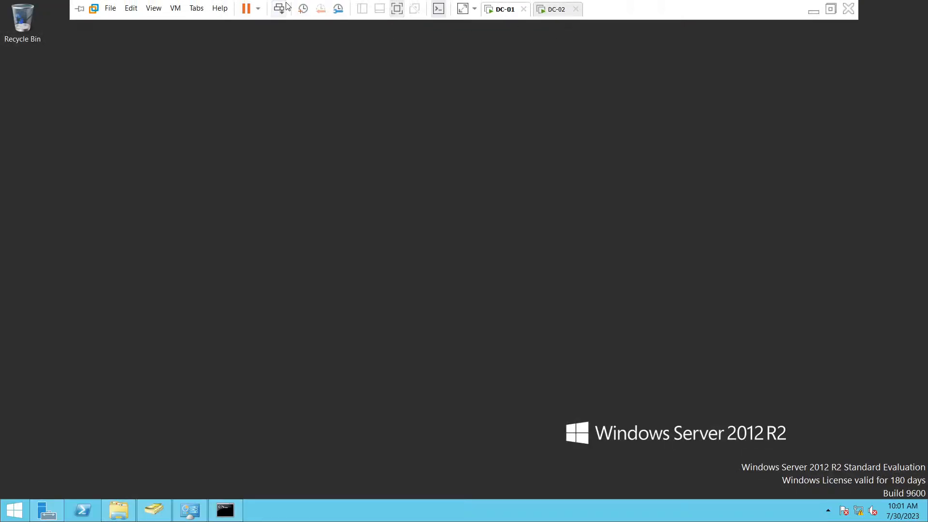
pyautogui.click(397, 9)
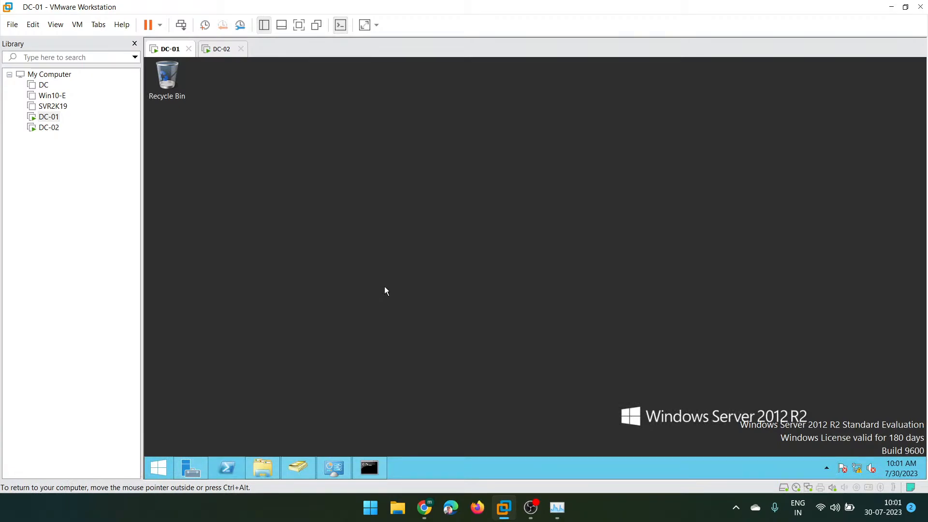
# - On DC-02, choose 'Promote this server to a domain controller' from Server Manager's notifications
pyautogui.click(217, 50)
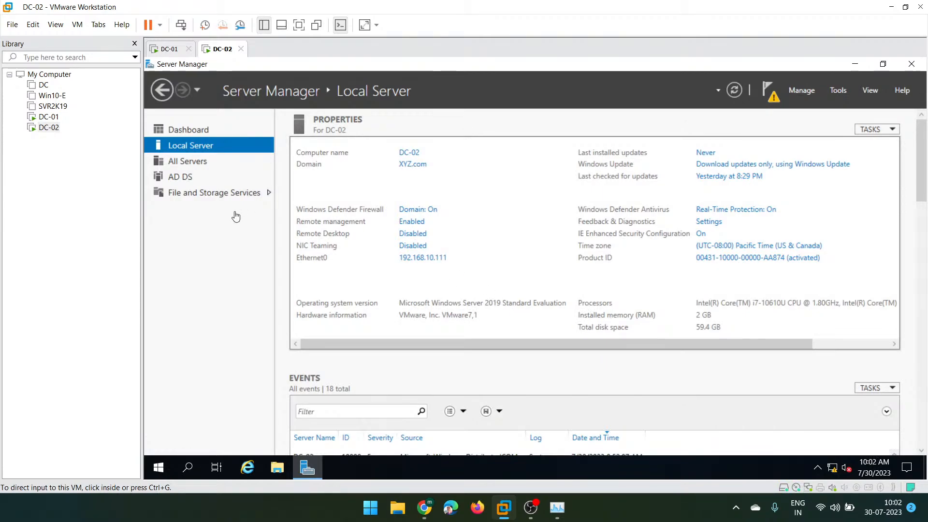
pyautogui.click(774, 95)
pyautogui.click(774, 95)
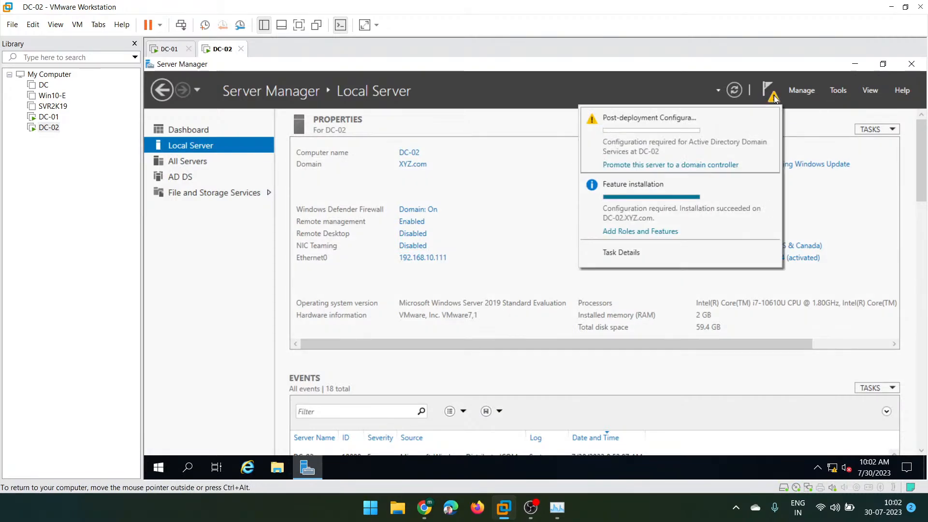
pyautogui.click(655, 166)
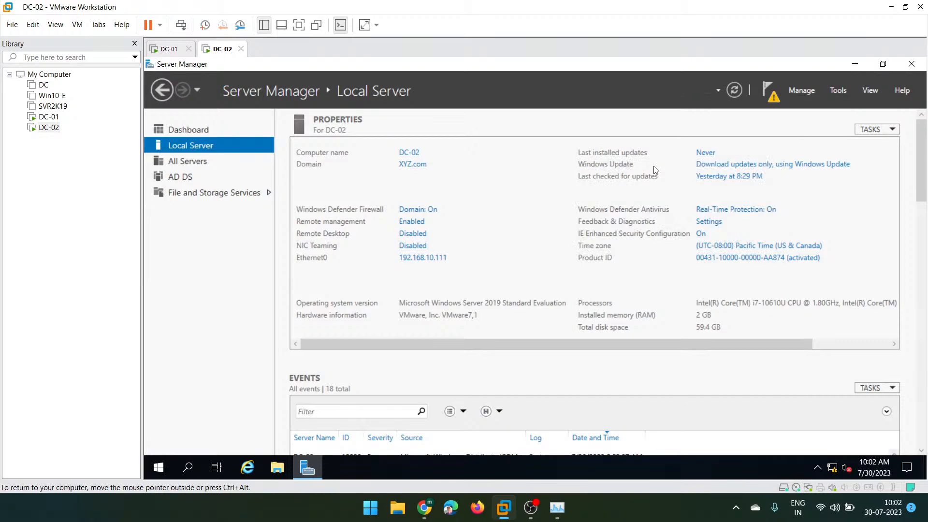
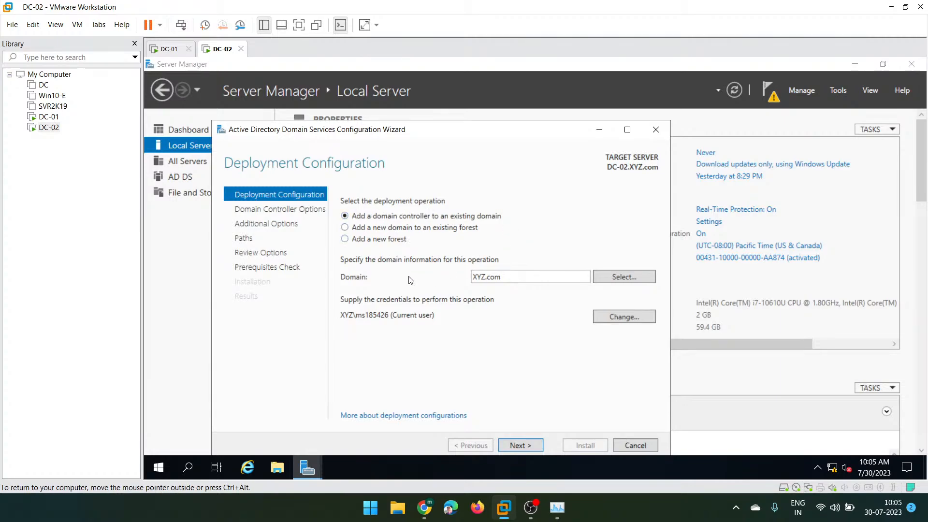
# - Select XYZ.com as the domain the new domain controller will join
pyautogui.click(532, 276)
pyautogui.click(531, 278)
pyautogui.click(631, 283)
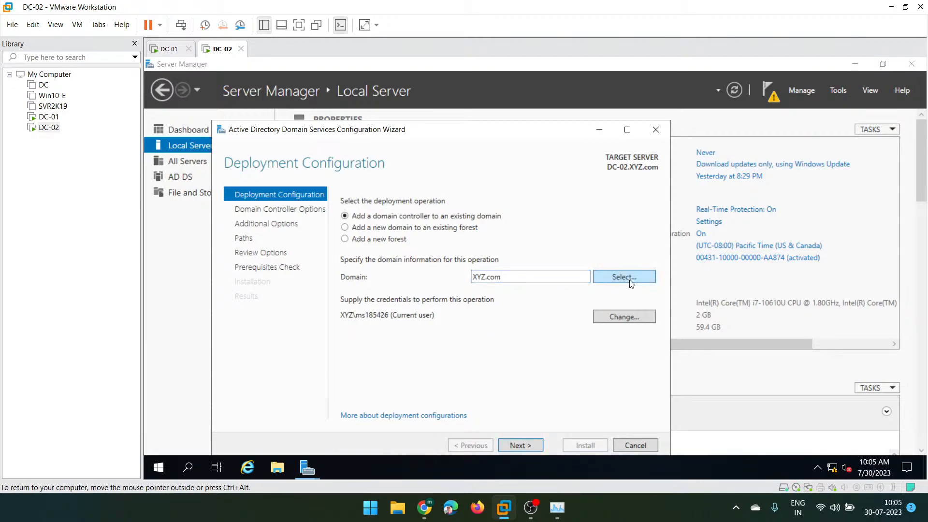
pyautogui.click(274, 209)
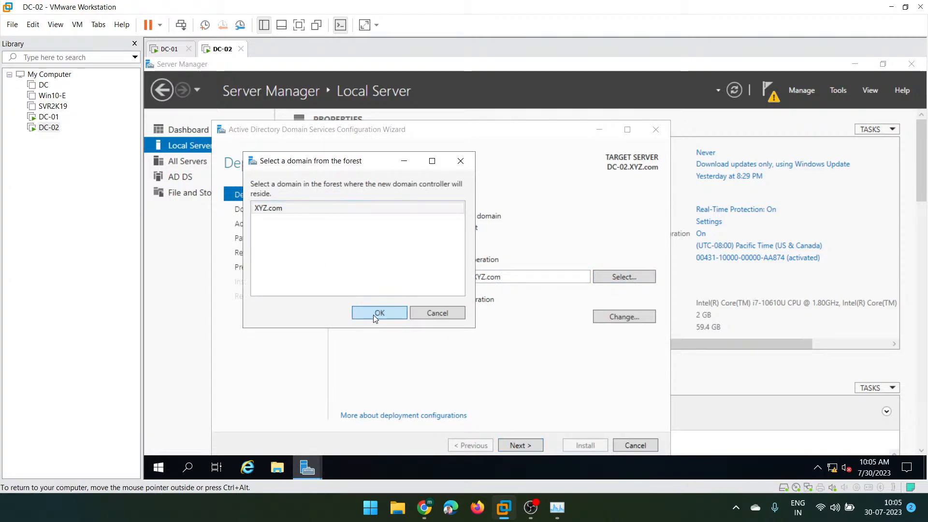
pyautogui.click(375, 313)
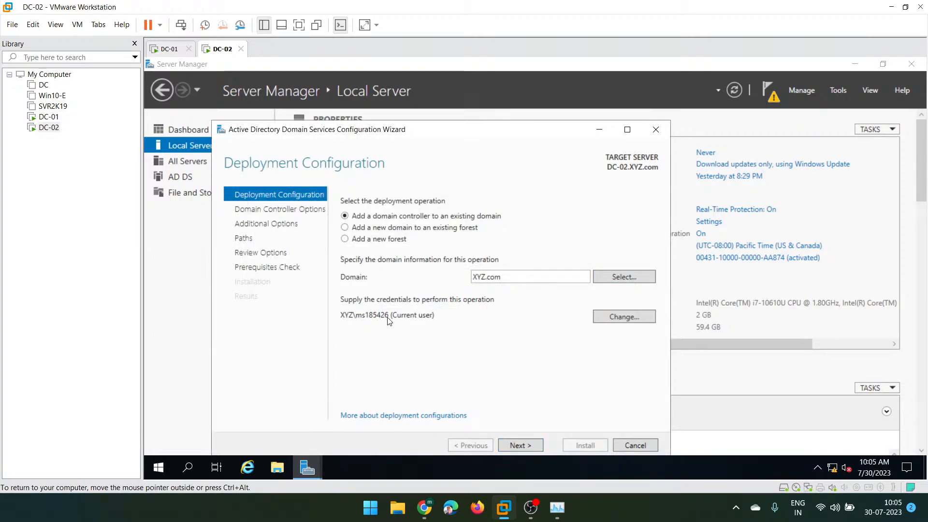
# - Supply the domain admin username and password as the operation's credentials
pyautogui.click(624, 317)
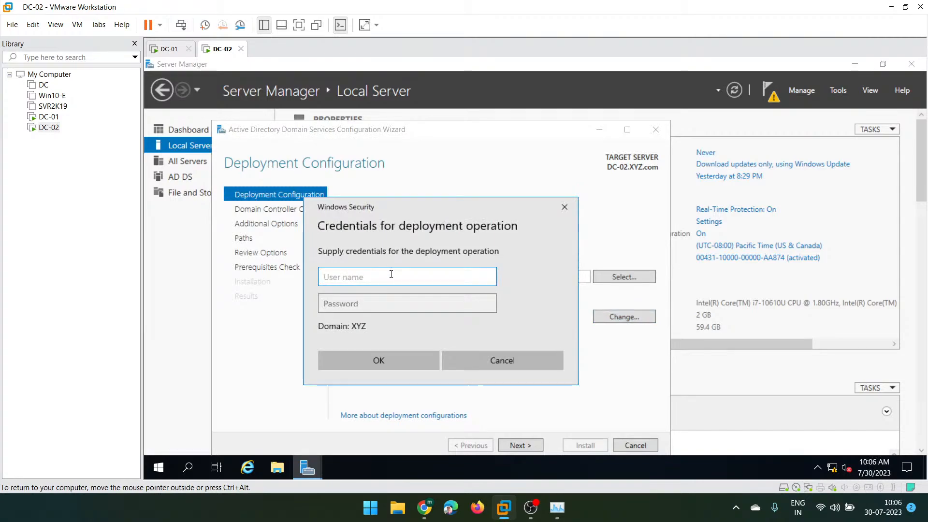
pyautogui.write('ms')
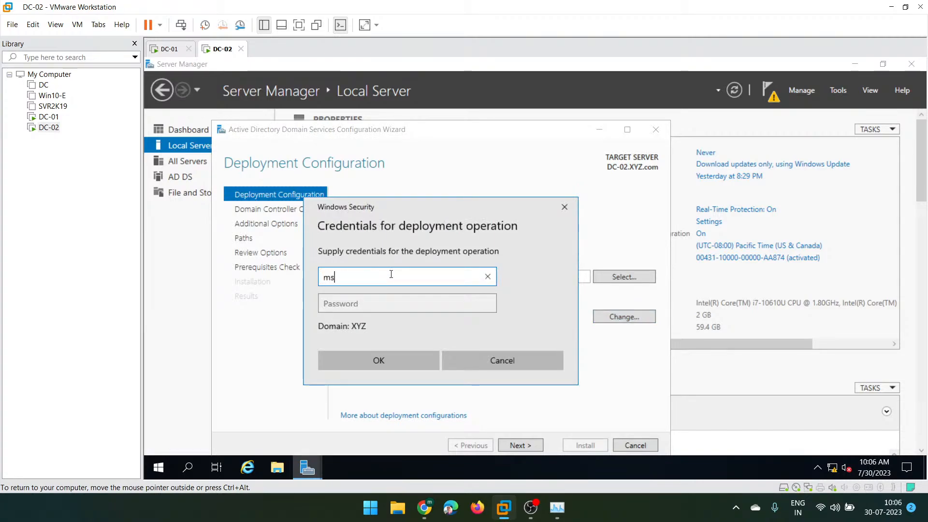
pyautogui.write('185426')
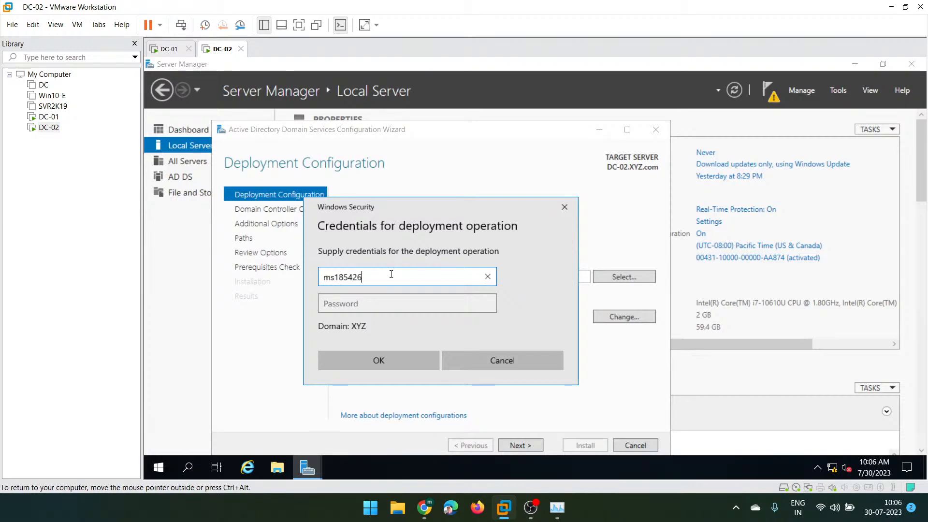
pyautogui.press('Tab')
pyautogui.write('*****')
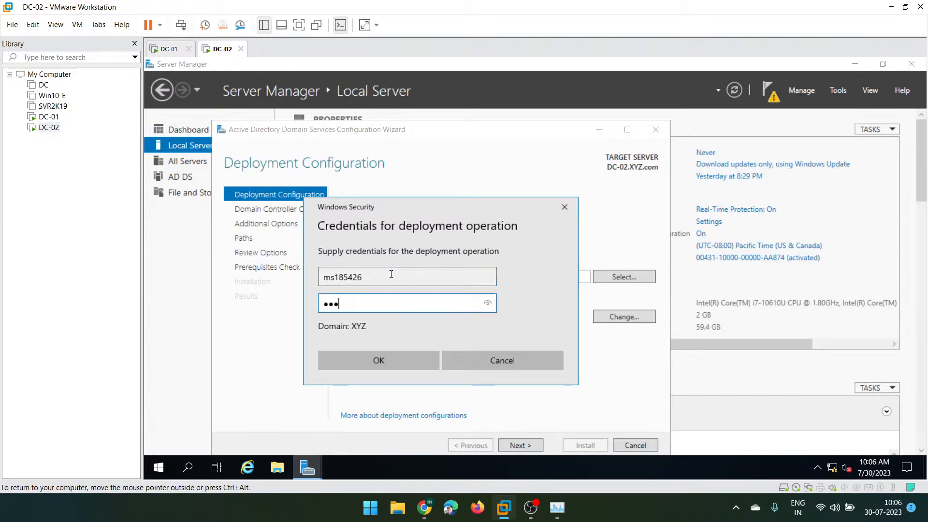
pyautogui.write('****')
pyautogui.click(385, 357)
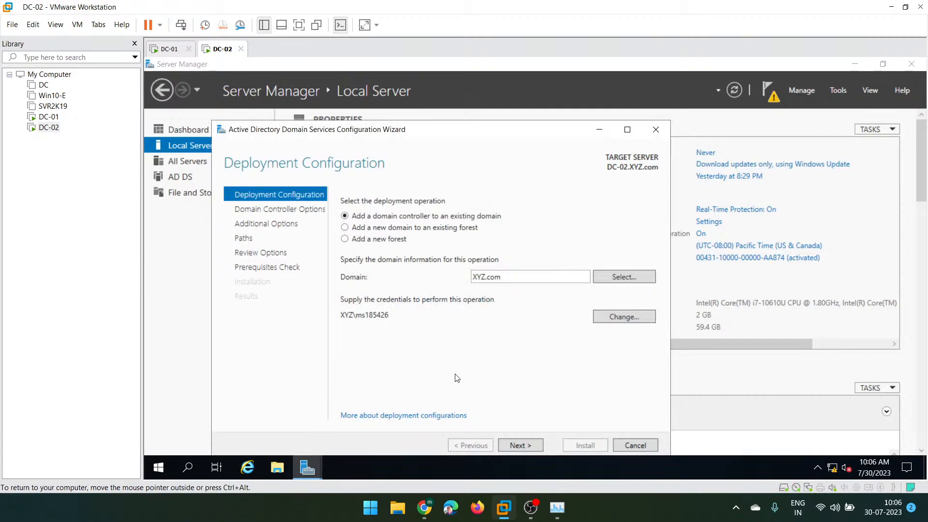
# - Enter and confirm the DSRM password, keeping DNS server and Global Catalog checked, then advance to DNS Options
pyautogui.click(513, 444)
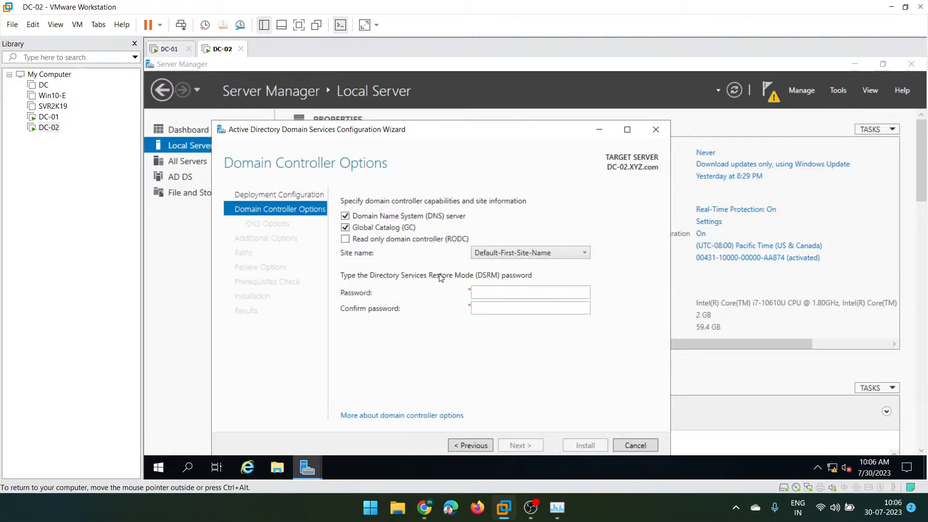
pyautogui.click(491, 294)
pyautogui.write('******')
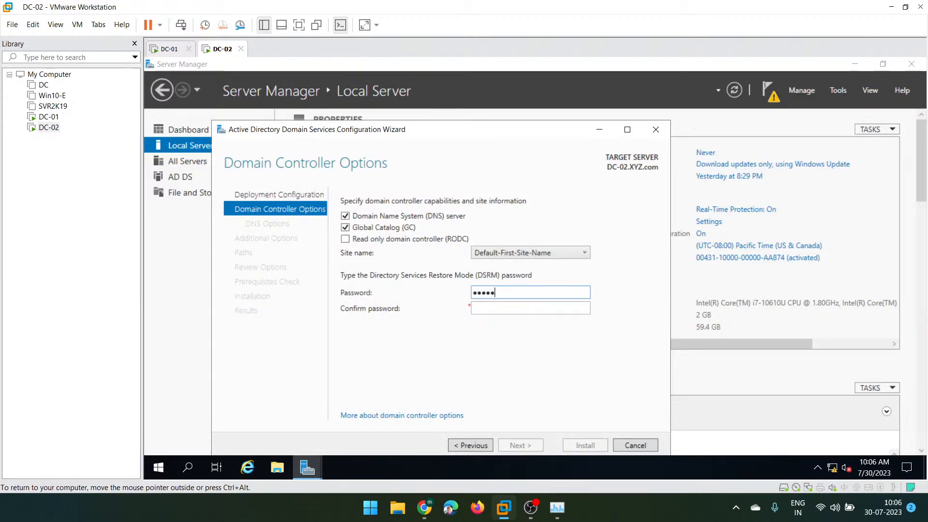
pyautogui.write('****')
pyautogui.press('Tab')
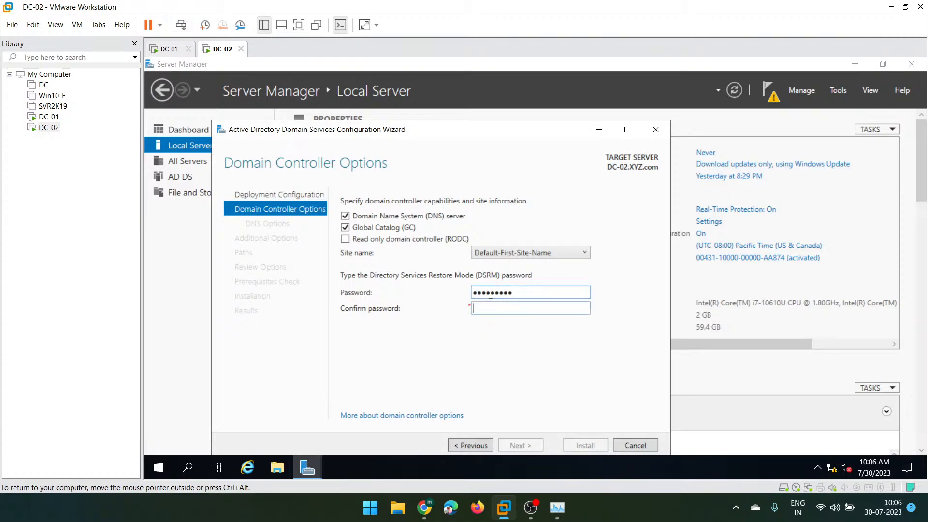
pyautogui.write('**********')
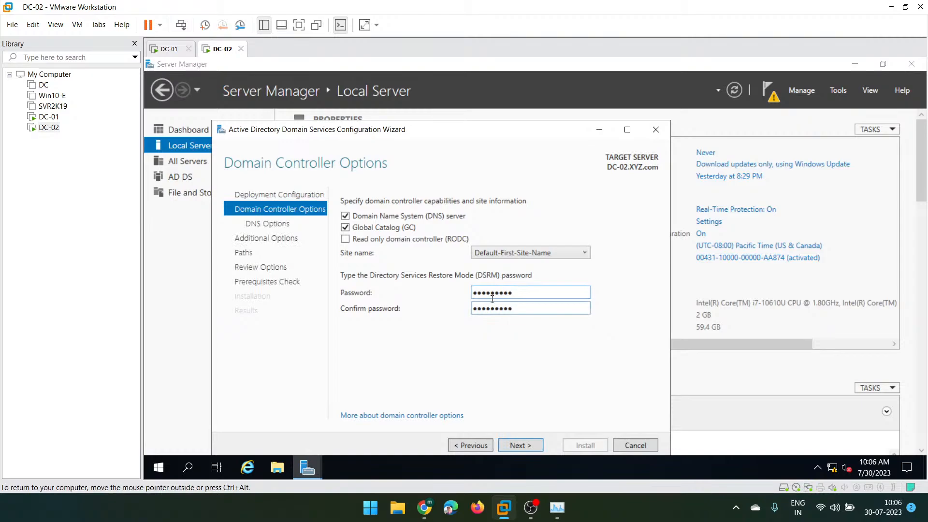
pyautogui.click(521, 445)
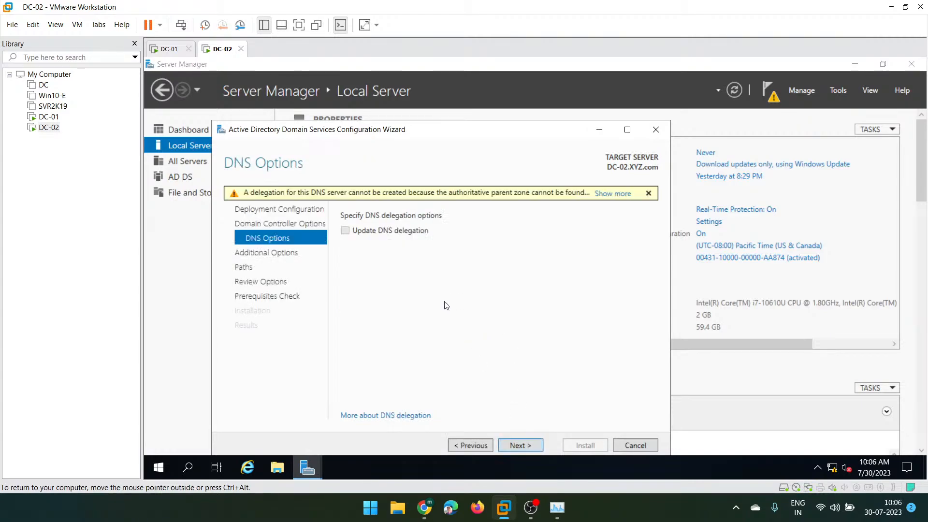
# - Leave Replicate from set to Any domain controller and advance to the Paths page
pyautogui.click(518, 449)
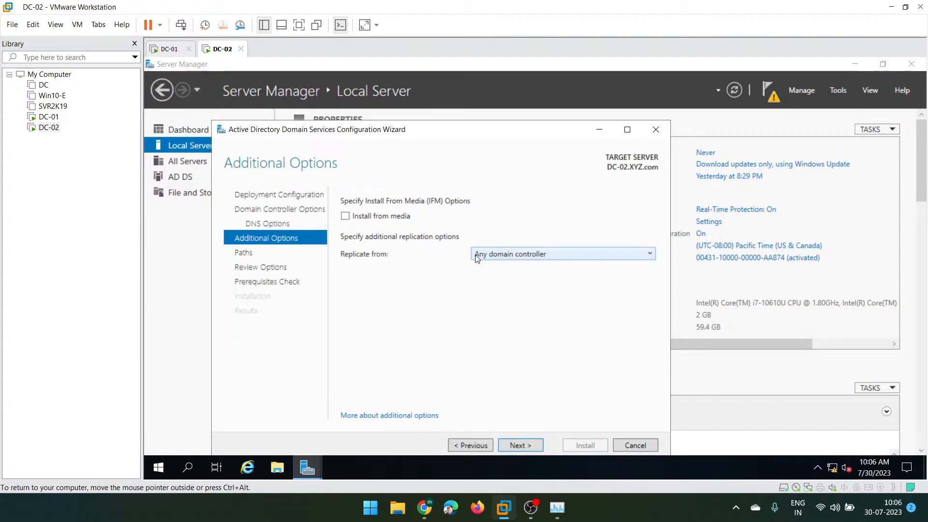
pyautogui.click(497, 257)
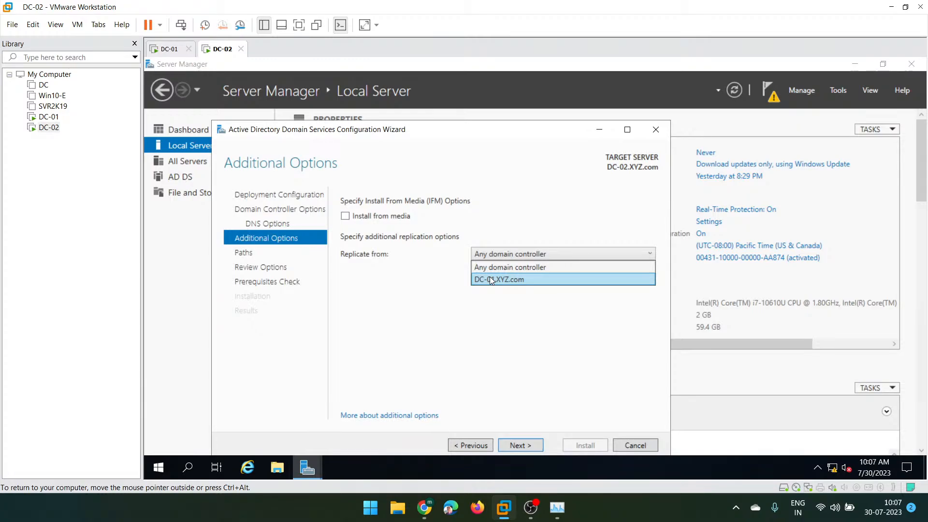
pyautogui.click(504, 266)
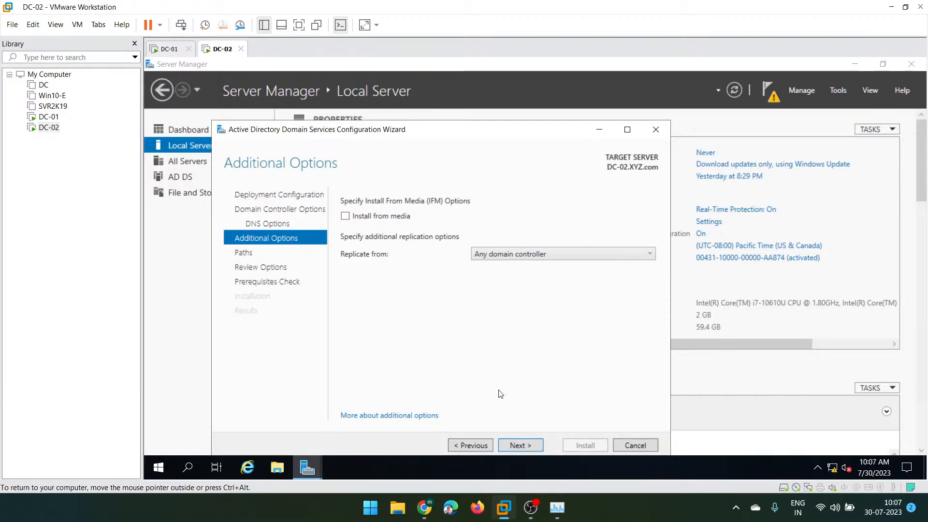
pyautogui.click(518, 448)
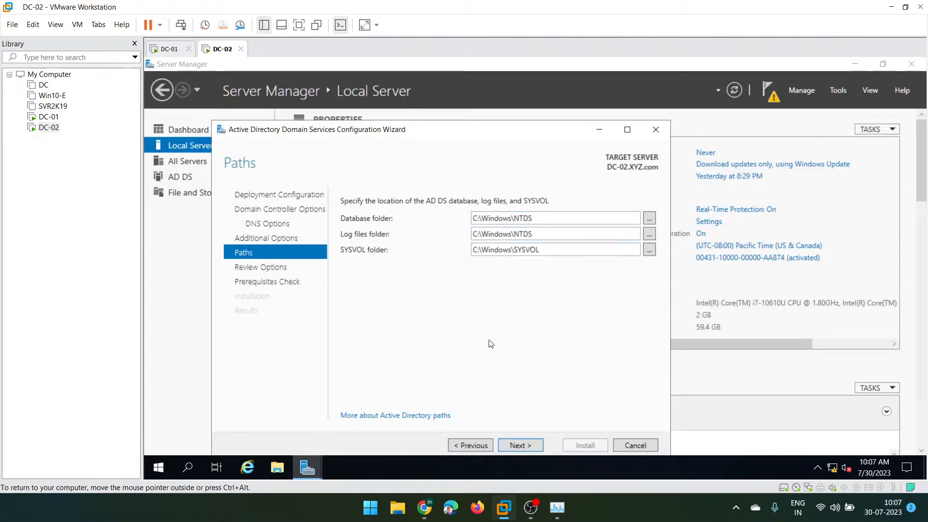
# - Accept default paths, review the selections, pass the prerequisites check and begin installation
pyautogui.click(514, 444)
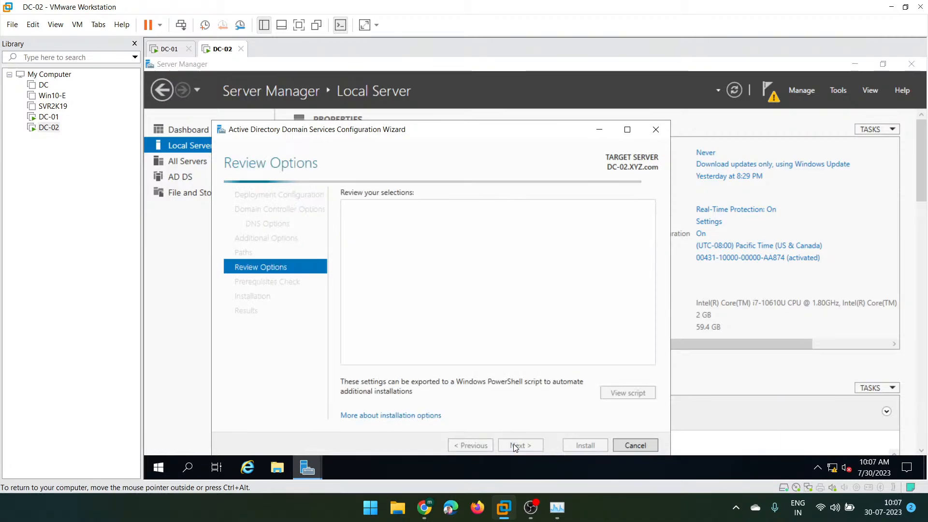
pyautogui.scroll(-3, 459, 281)
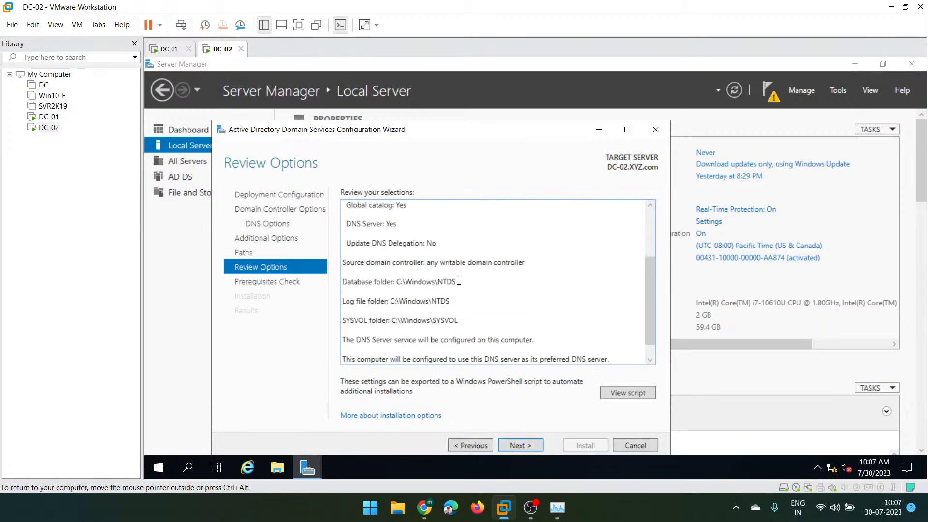
pyautogui.click(521, 445)
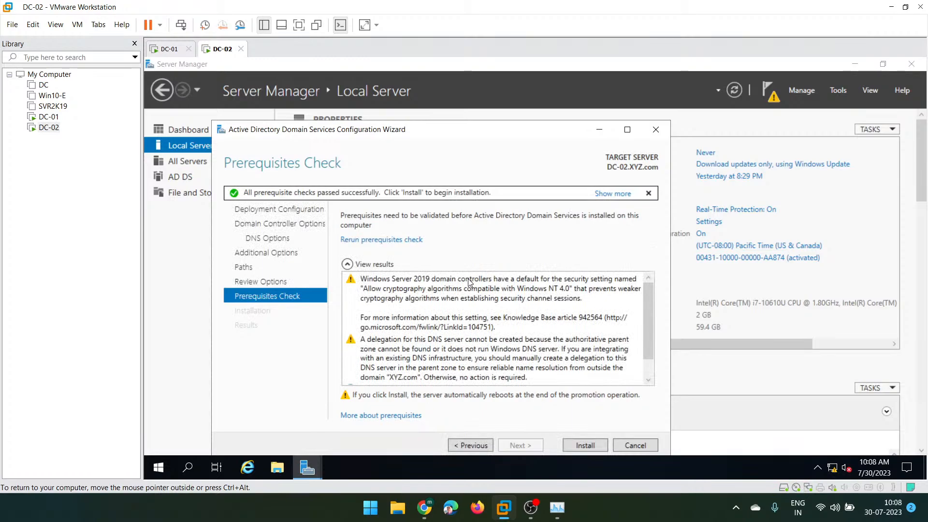
pyautogui.click(573, 447)
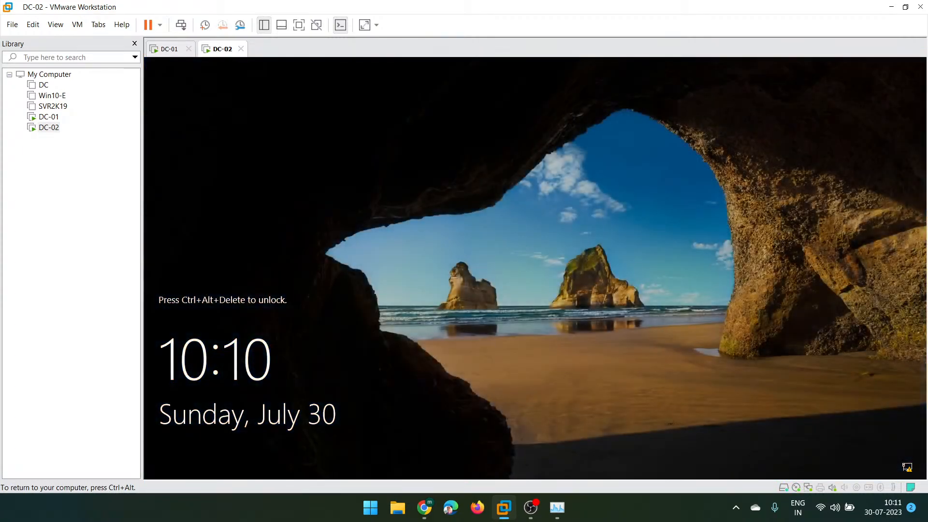
# - Sign in to the restarted DC-02 with the administrator password
pyautogui.click(181, 24)
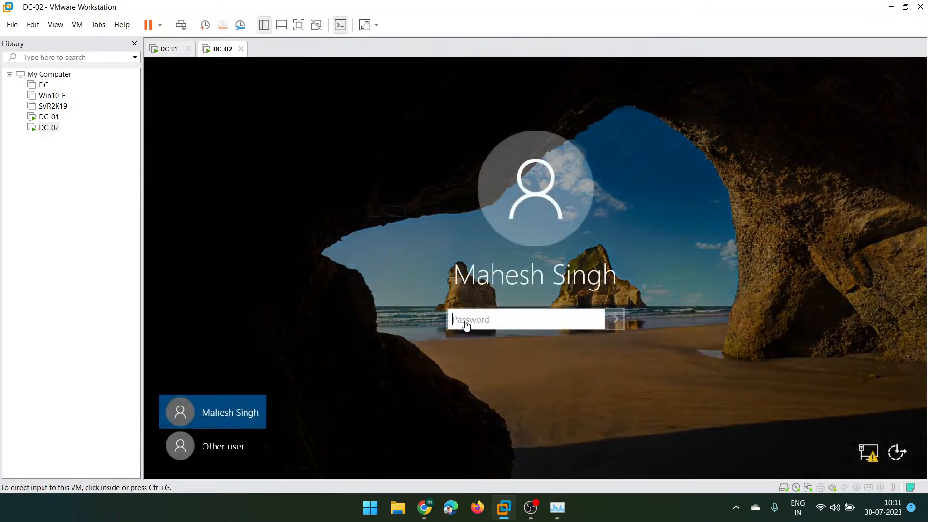
pyautogui.click(471, 319)
pyautogui.write('••••••')
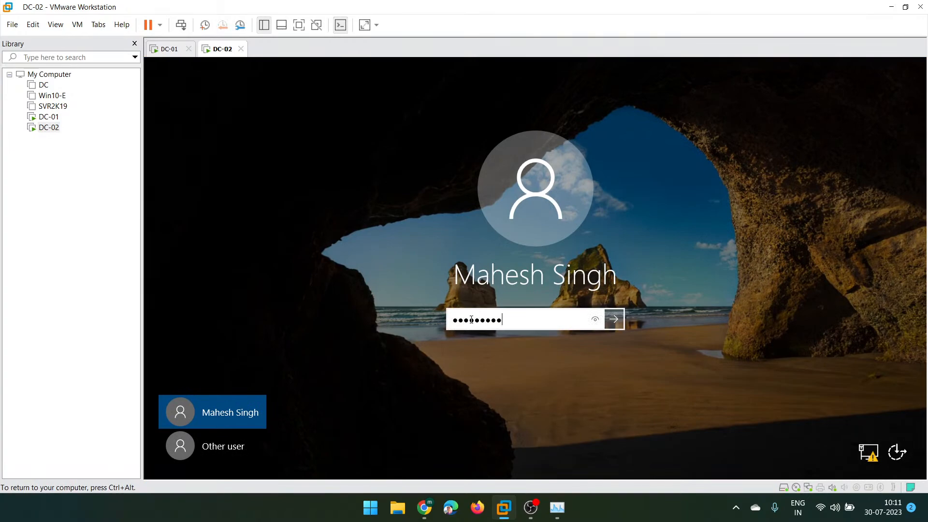
pyautogui.press('Return')
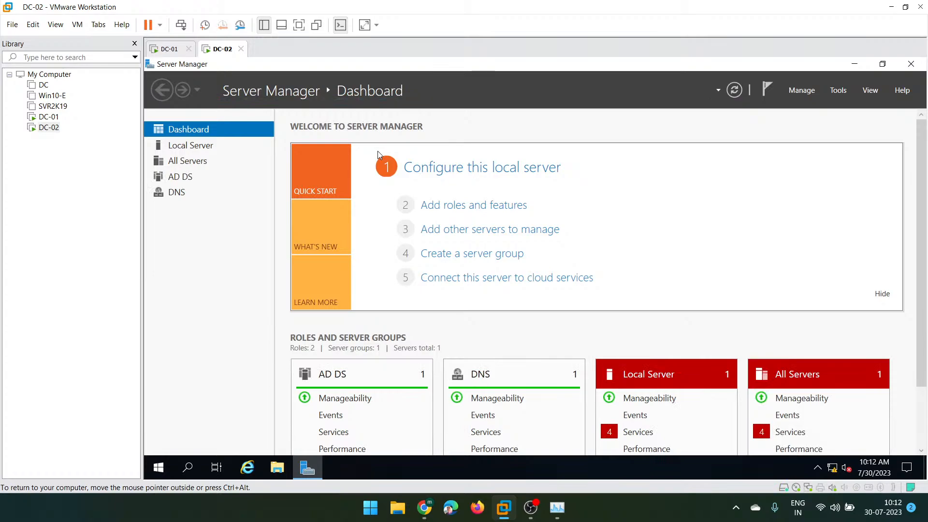
# - Open the AD DS role page in DC-02's Server Manager
pyautogui.click(187, 180)
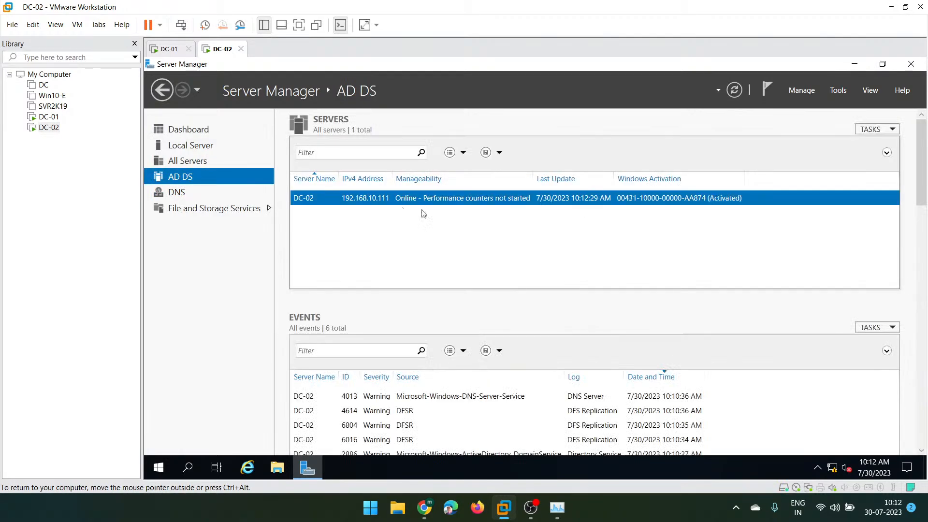
# - Open Active Directory Users and Computers on DC-02, maximized, and view the four India-Users accounts
pyautogui.click(840, 92)
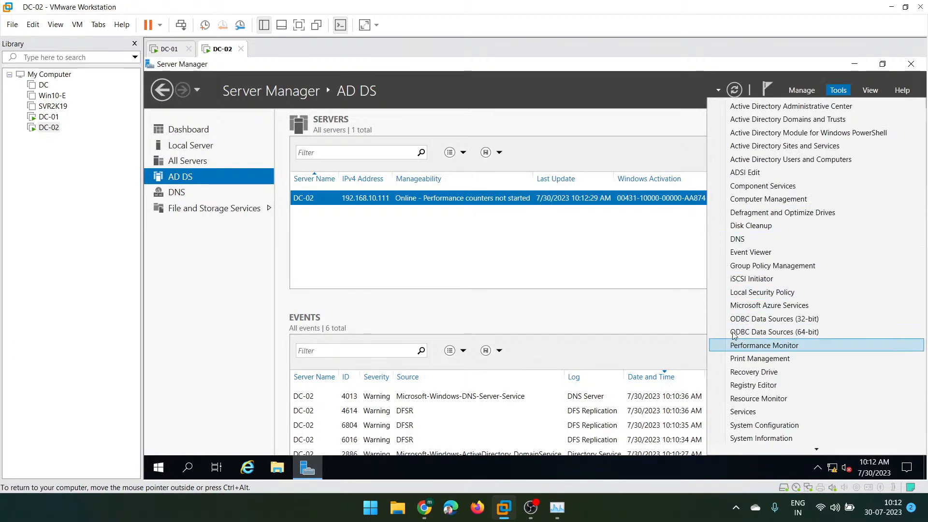
pyautogui.click(791, 160)
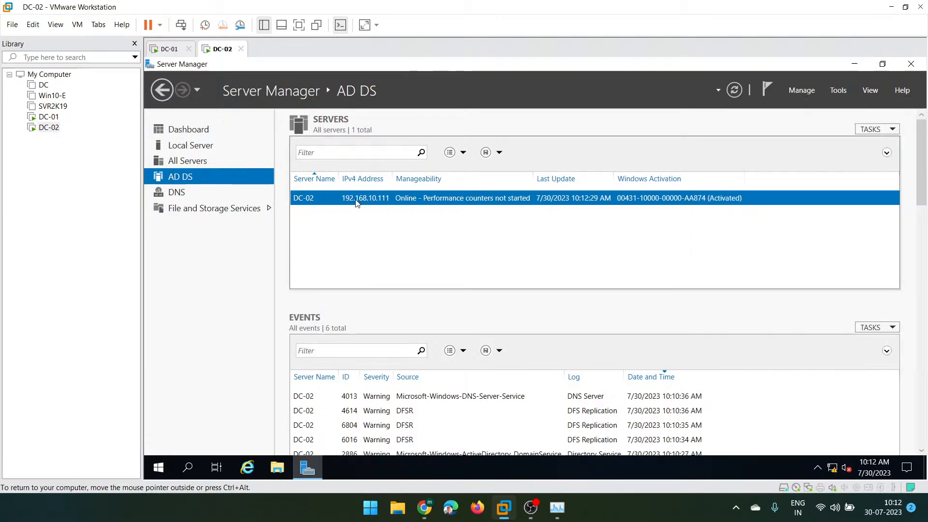
pyautogui.click(615, 121)
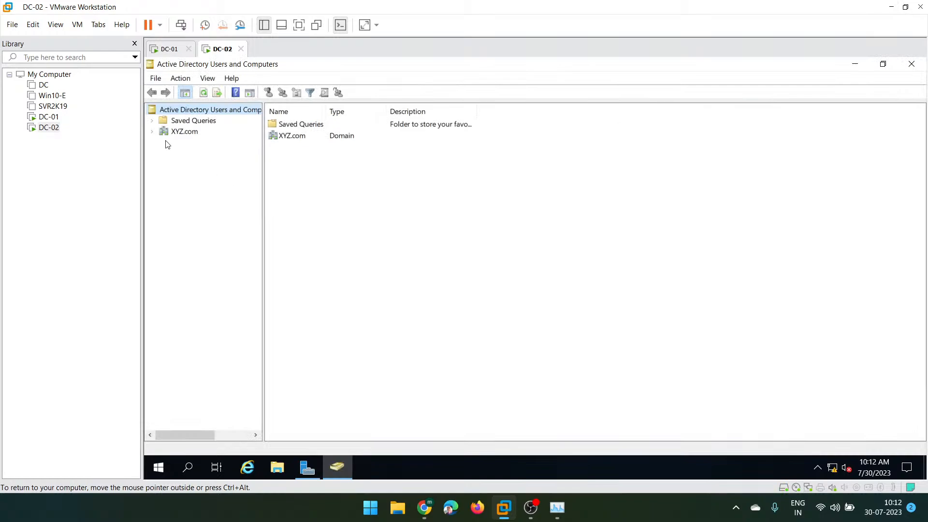
pyautogui.click(152, 132)
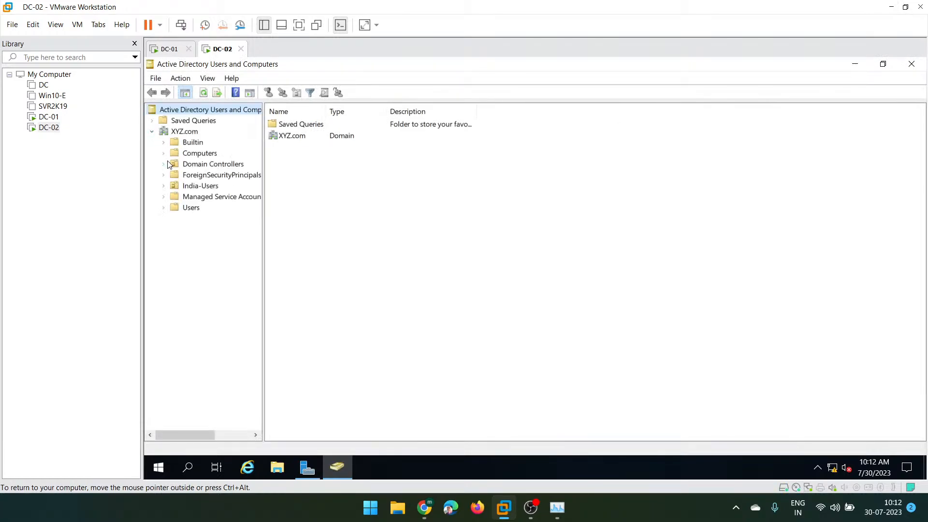
pyautogui.click(198, 187)
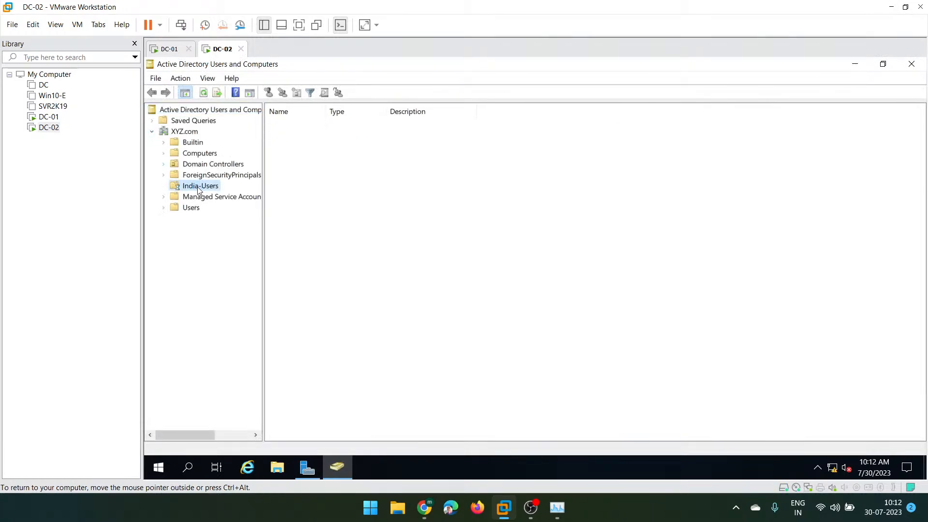
pyautogui.click(303, 125)
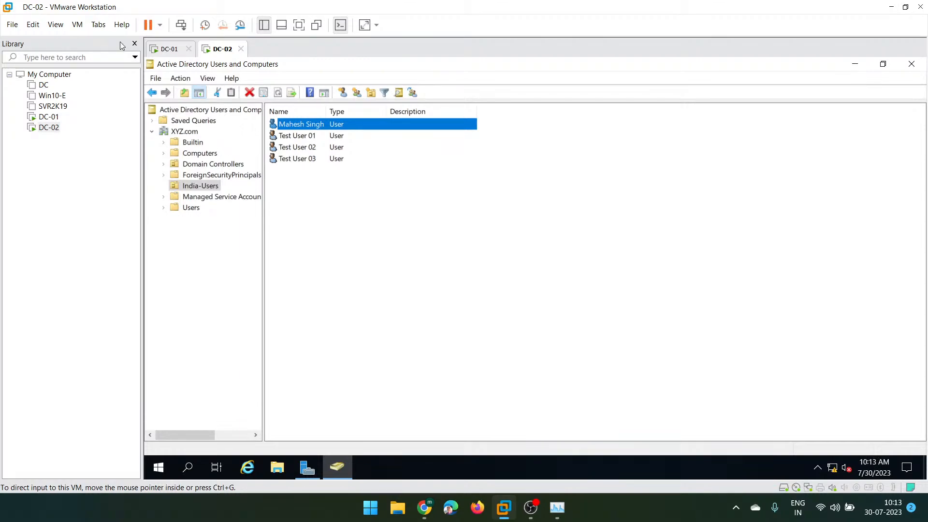
# - Unlock DC-01 by sending Ctrl+Alt+Del and entering its password
pyautogui.click(163, 50)
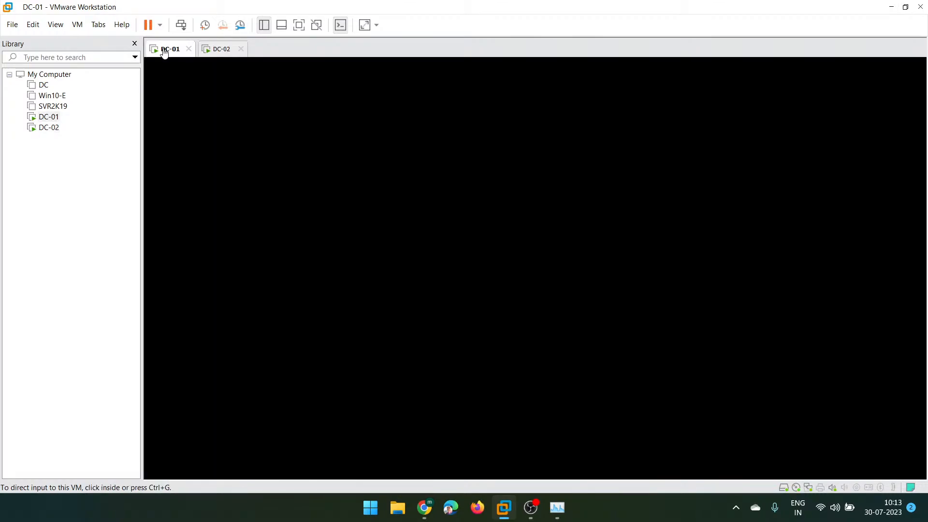
pyautogui.click(181, 25)
pyautogui.click(547, 213)
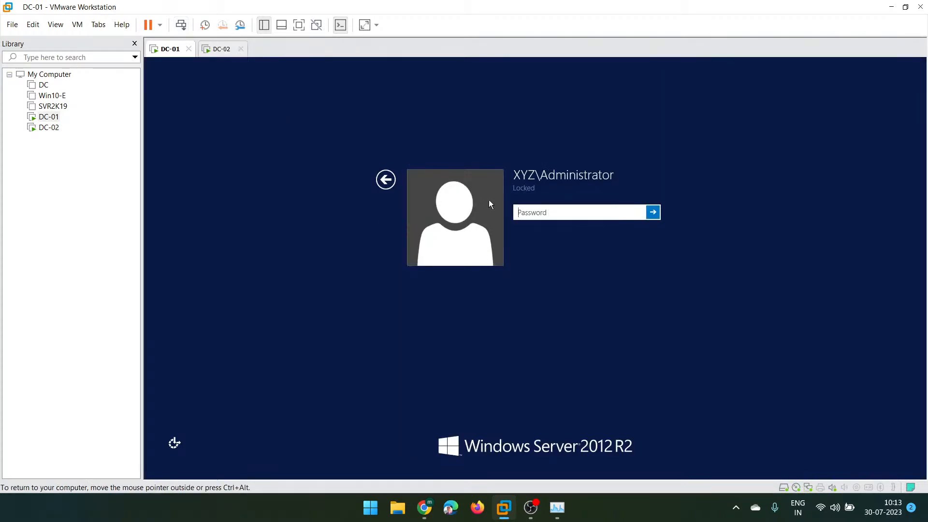
pyautogui.write('P')
pyautogui.press('Return')
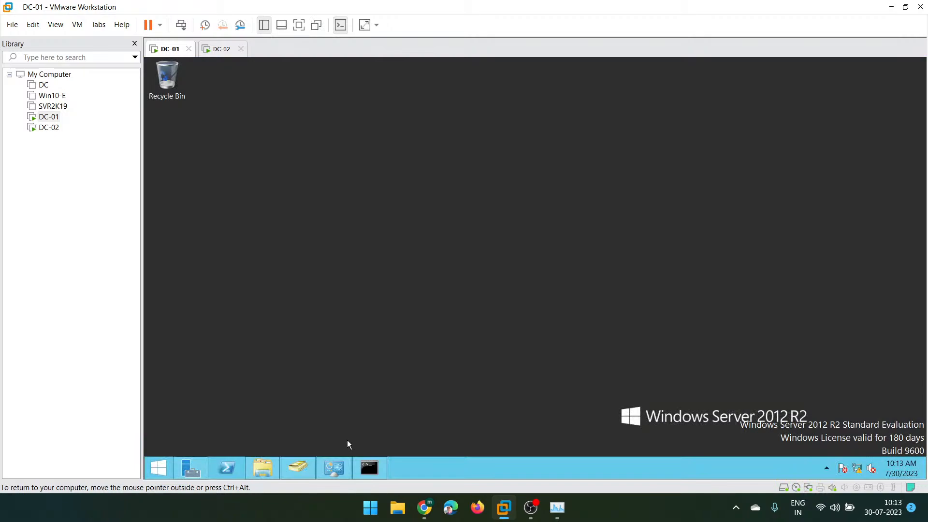
# - Refresh Active Directory Users and Computers on DC-01 to list the India-Users accounts
pyautogui.click(296, 476)
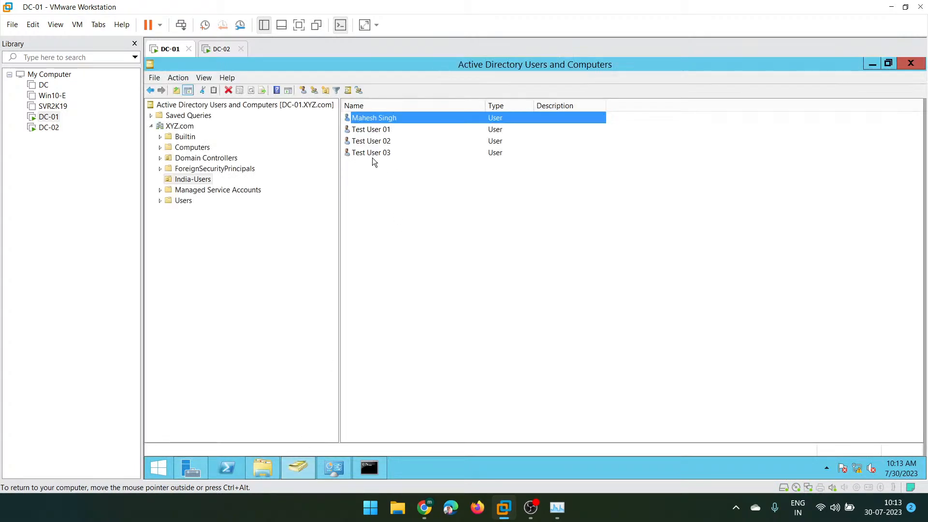
pyautogui.click(350, 172)
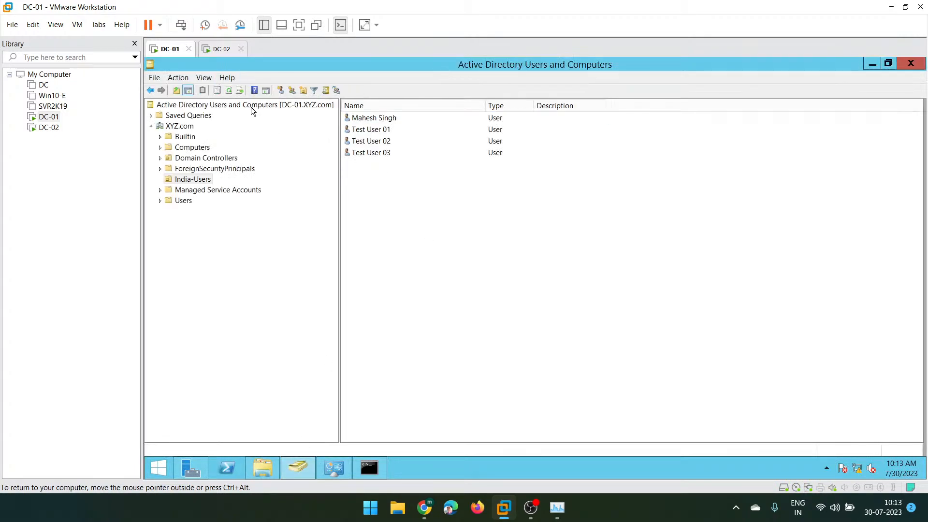
pyautogui.click(230, 91)
pyautogui.click(379, 123)
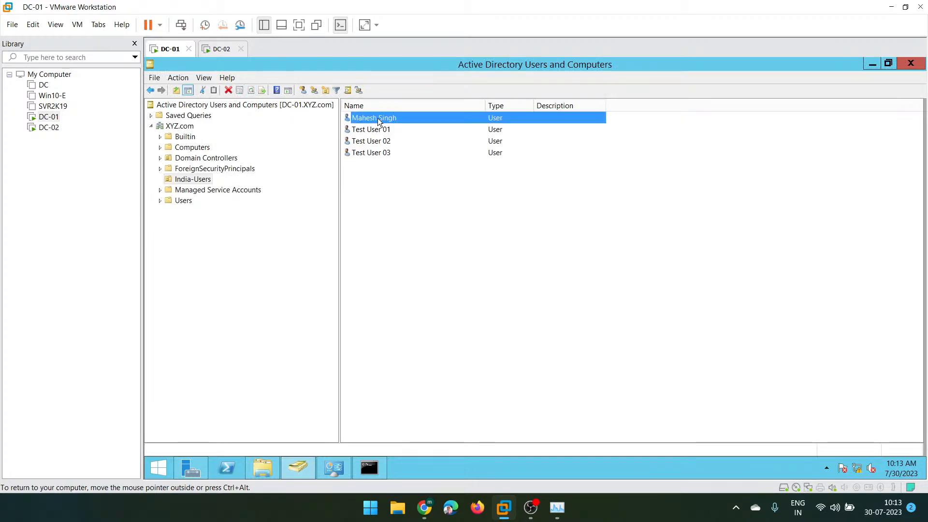
# - Compare Test User 01 and 02 between DC-02 and DC-01, then minimize DC-02's directory window
pyautogui.click(220, 49)
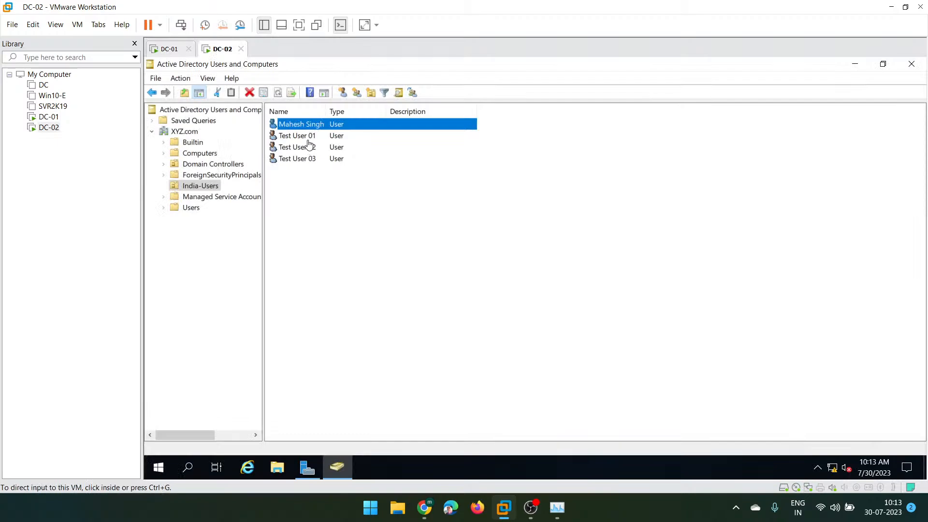
pyautogui.click(294, 137)
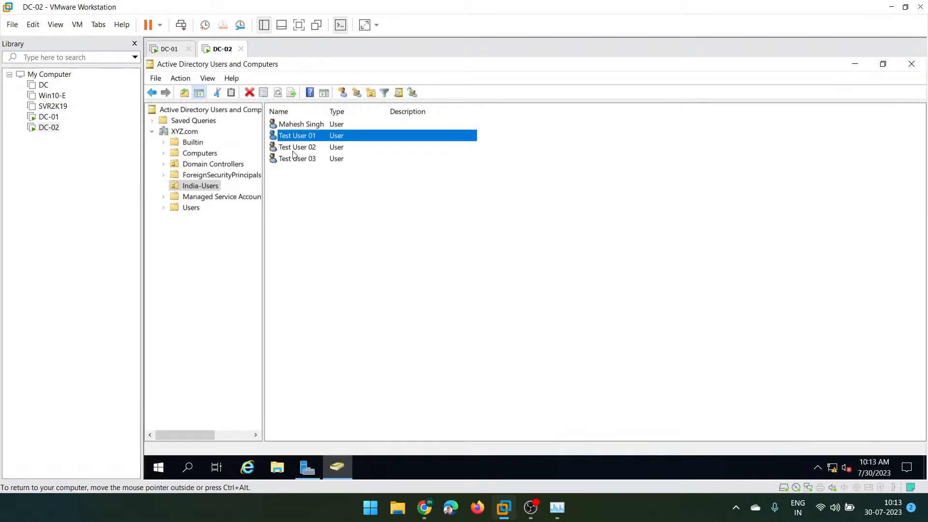
pyautogui.click(163, 51)
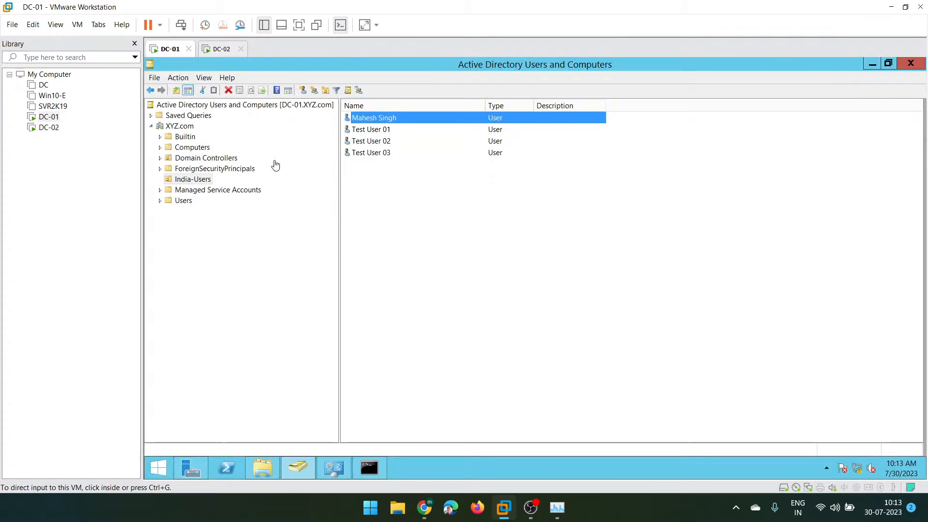
pyautogui.click(376, 131)
pyautogui.click(368, 142)
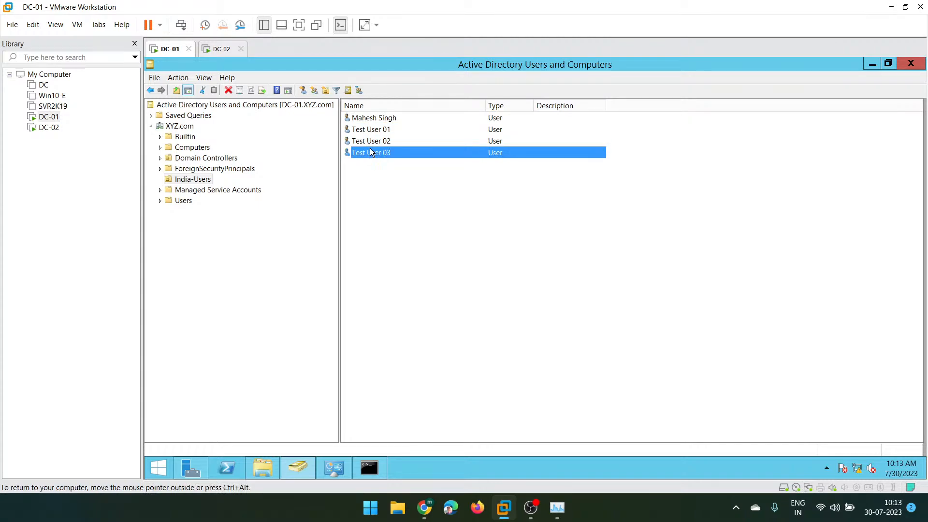
pyautogui.click(215, 50)
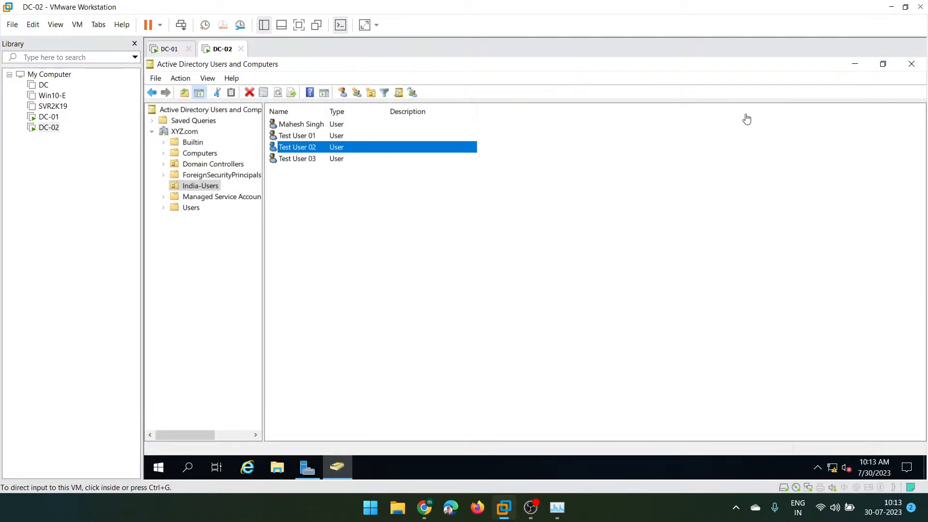
pyautogui.click(853, 68)
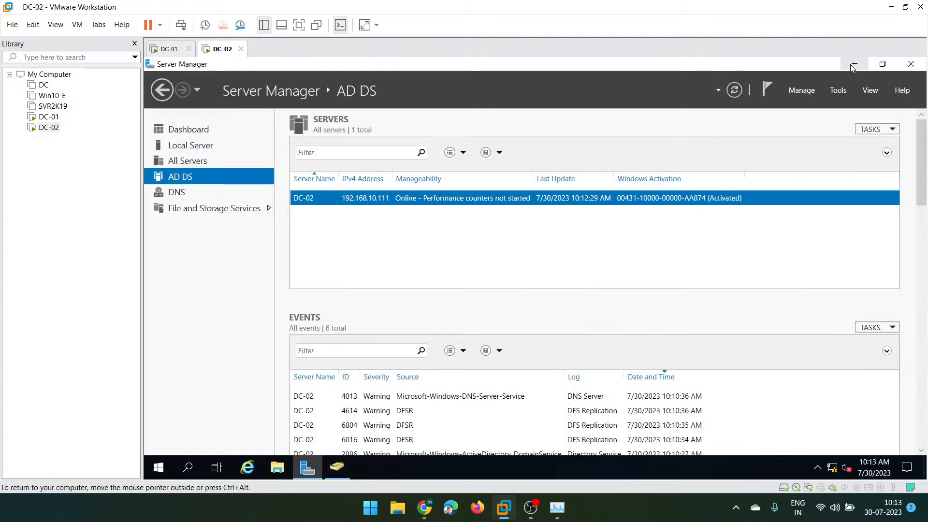
# - Launch Group Policy Management on DC-02, maximized, and expand the XYZ.com forest down to its domain
pyautogui.click(838, 90)
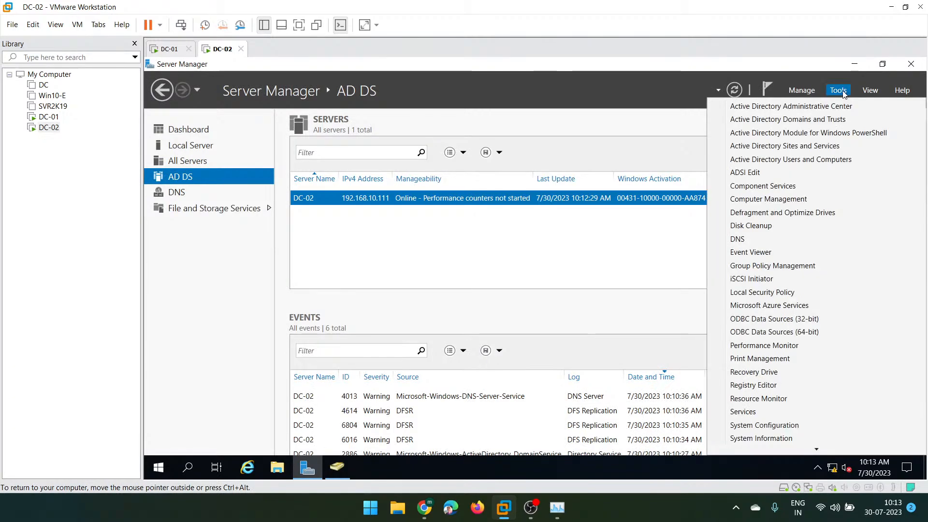
pyautogui.click(763, 266)
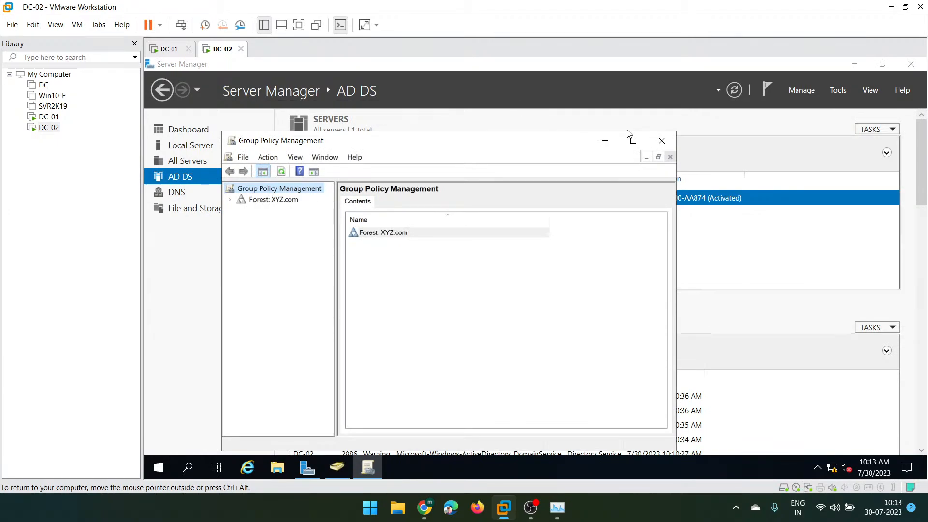
pyautogui.click(633, 141)
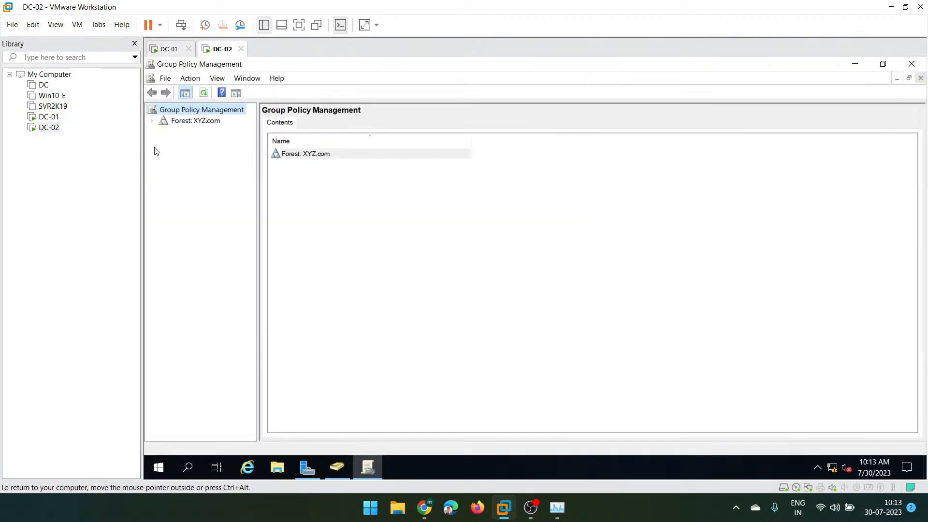
pyautogui.click(151, 121)
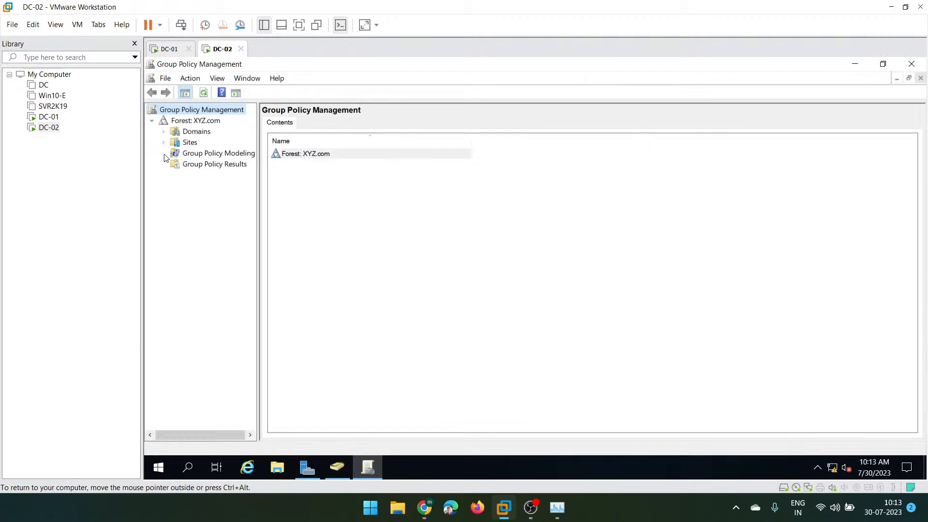
pyautogui.click(164, 132)
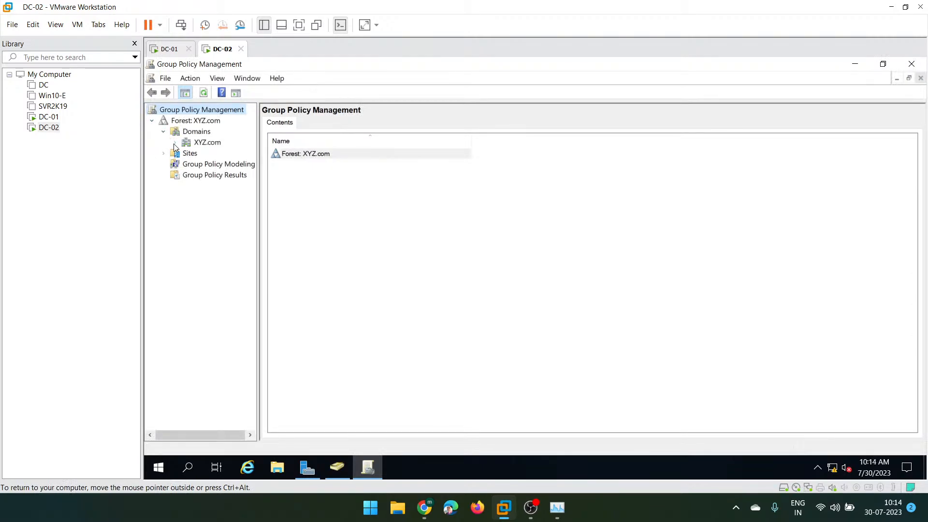
pyautogui.click(175, 144)
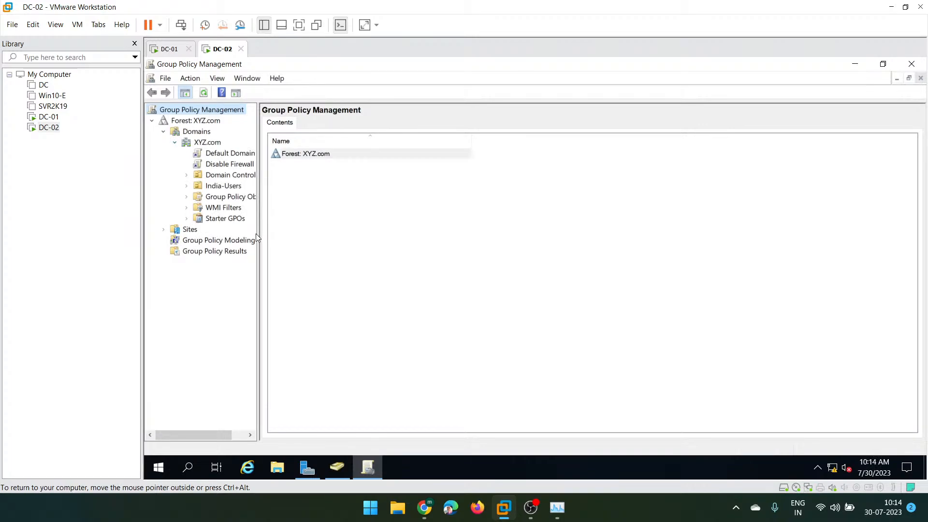
# - Widen the tree pane and select the Disable Firewall GPO, suppressing the link notice permanently
pyautogui.press('Tab')
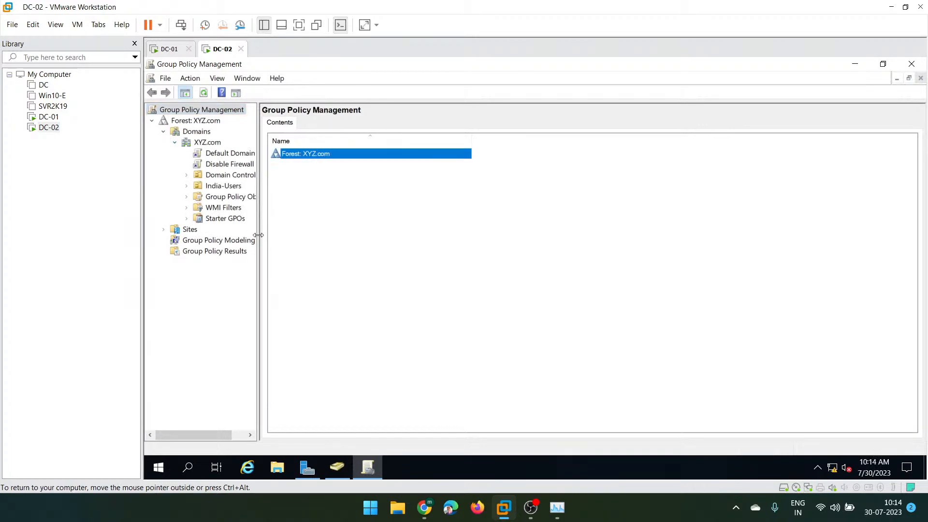
pyautogui.moveTo(257, 236); pyautogui.dragTo(385, 260)
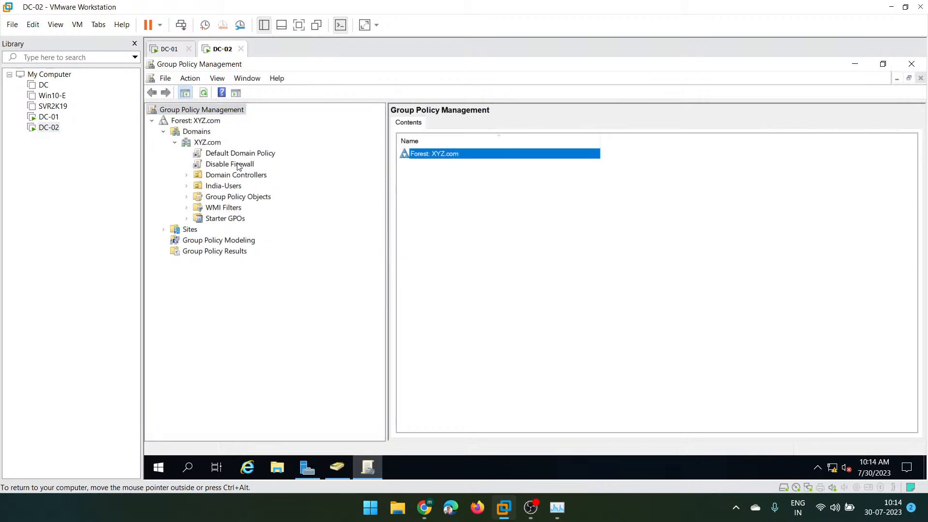
pyautogui.click(224, 166)
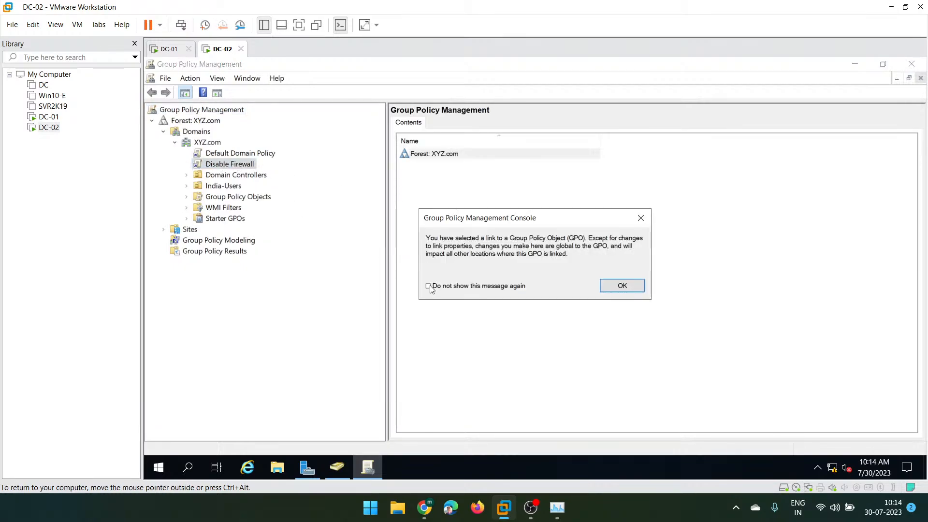
pyautogui.click(434, 286)
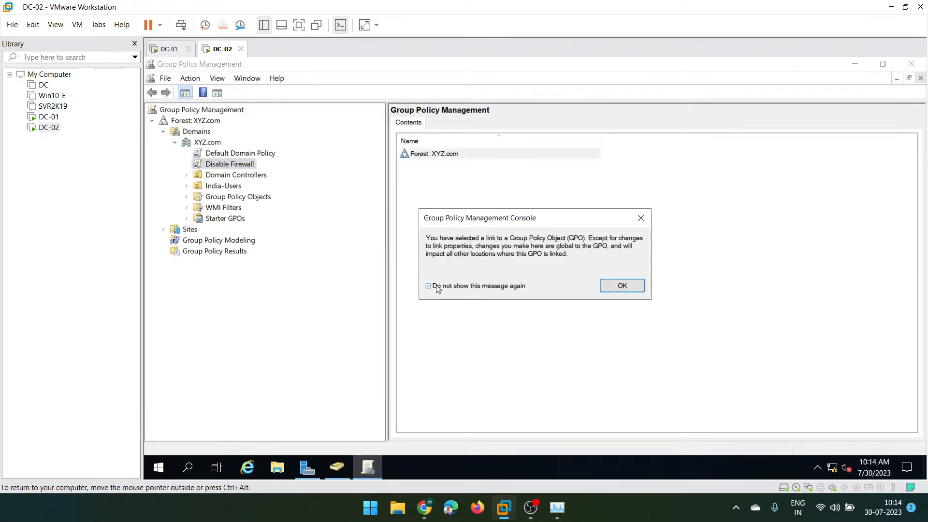
pyautogui.click(622, 286)
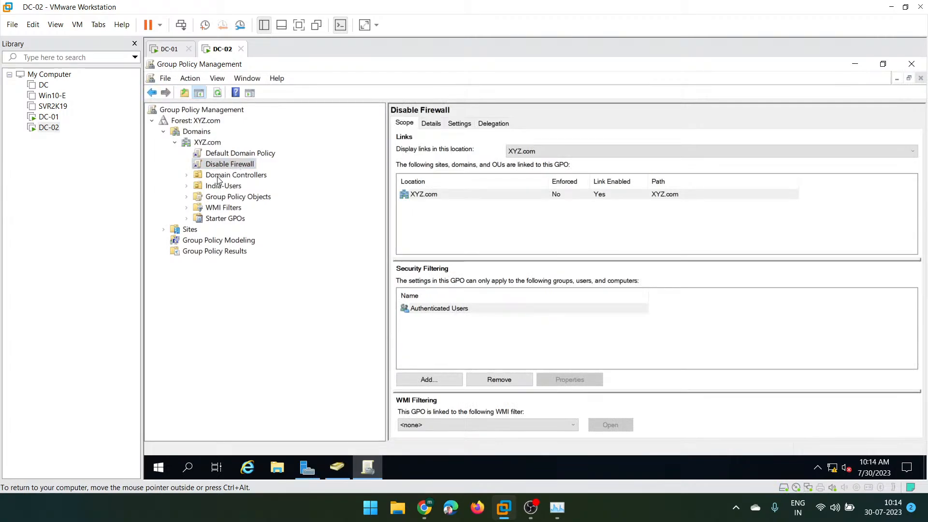
# - On the DC-01 VM, launch Group Policy Management from Server Manager's Tools menu
pyautogui.click(170, 50)
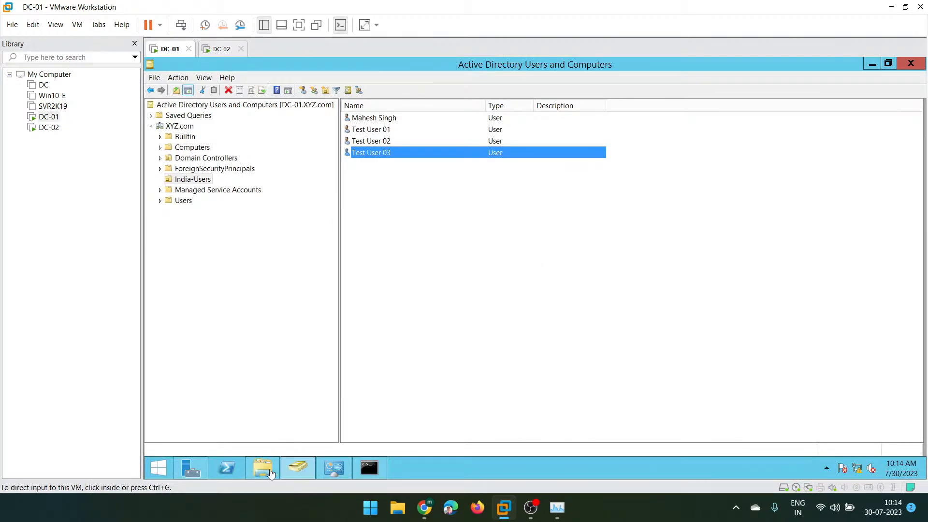
pyautogui.moveTo(203, 467)
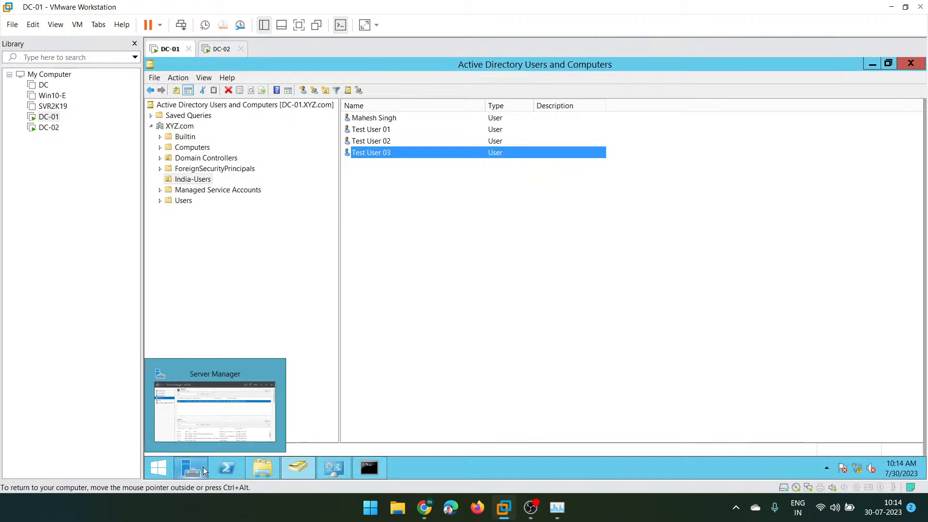
pyautogui.click(251, 434)
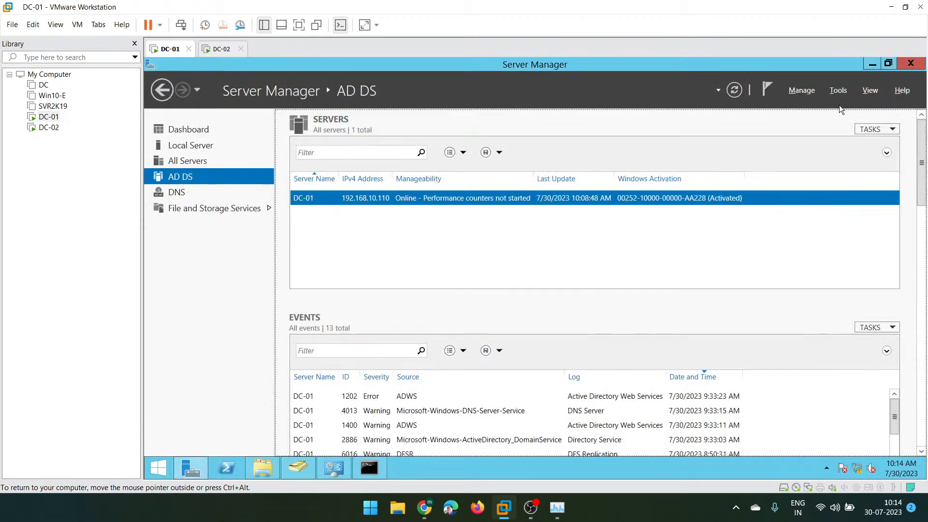
pyautogui.click(838, 91)
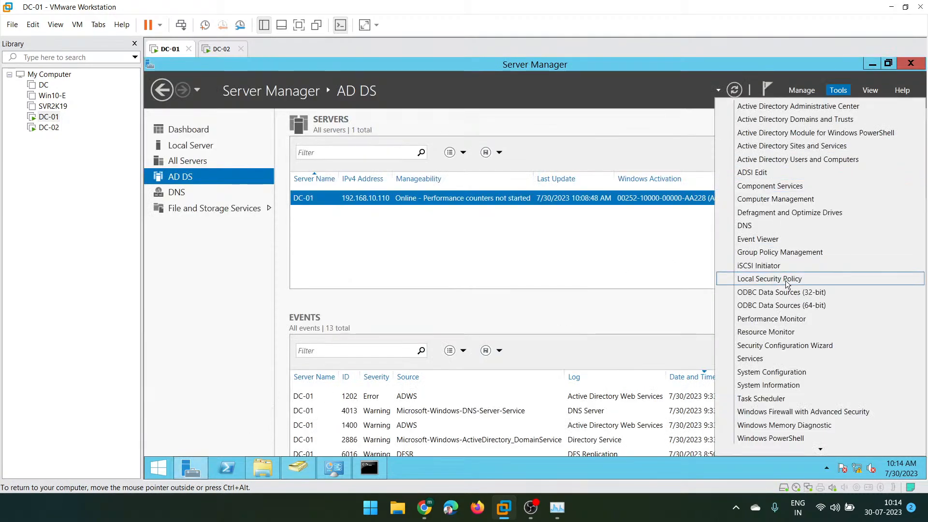
pyautogui.click(802, 252)
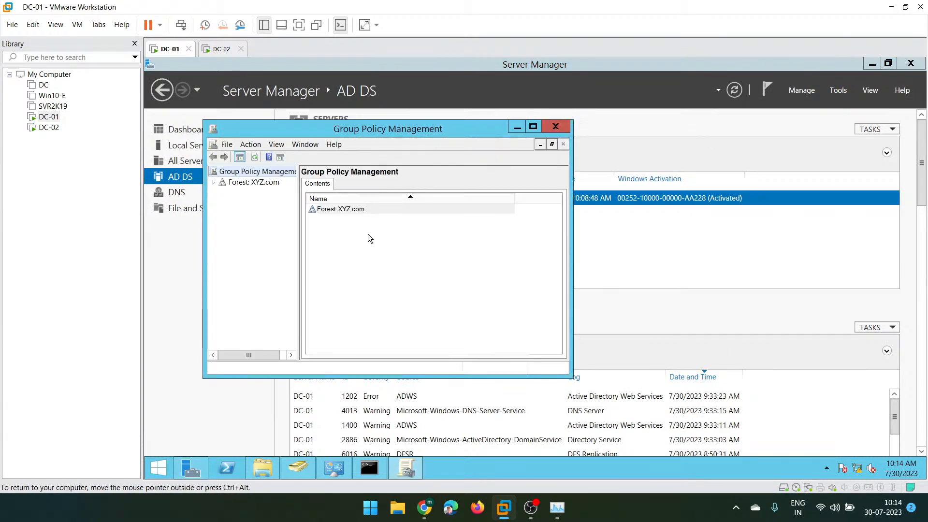
# - Maximize Group Policy Management and expand Forest > Domains > XYZ.com to show its GPO links
pyautogui.doubleClick(212, 183)
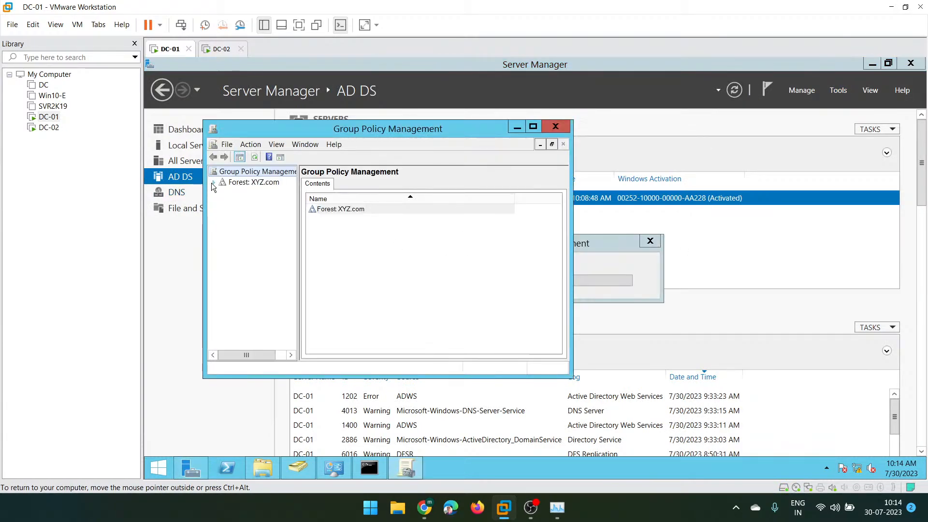
pyautogui.doubleClick(213, 183)
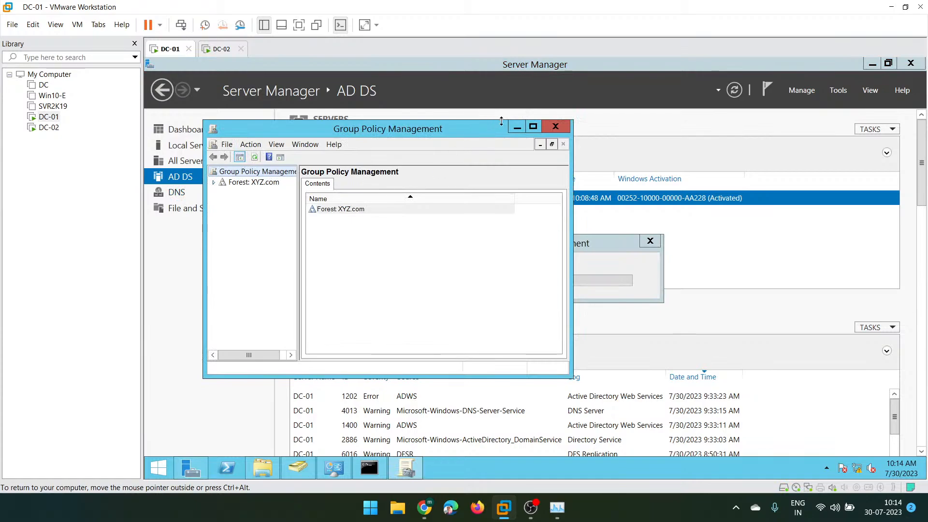
pyautogui.click(533, 126)
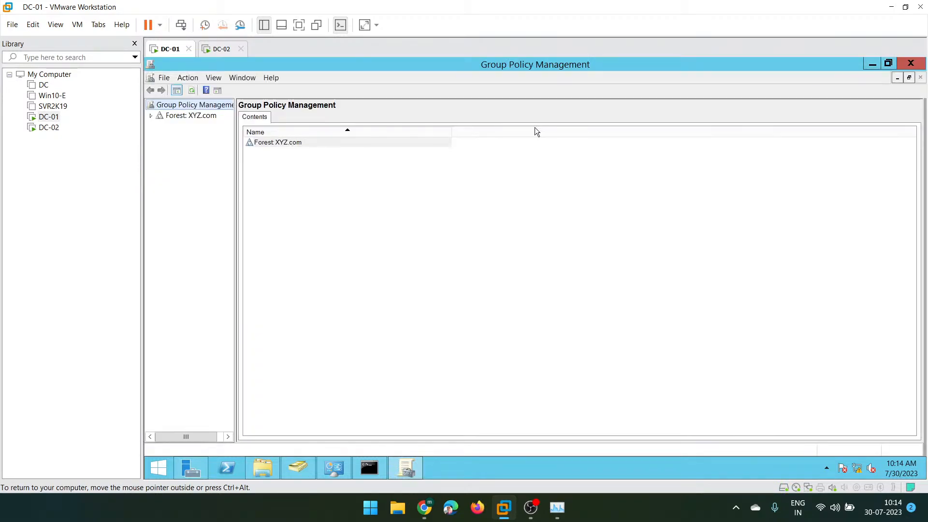
pyautogui.click(151, 116)
pyautogui.click(161, 126)
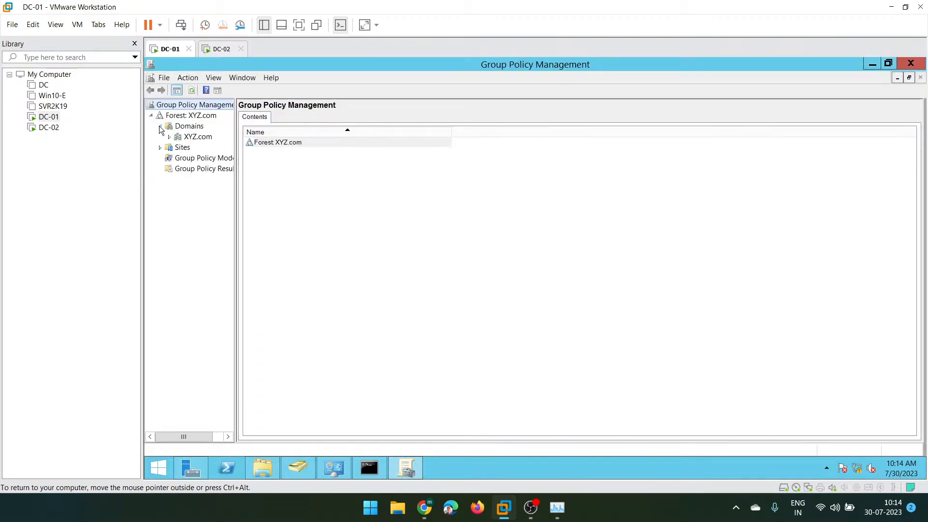
pyautogui.click(170, 137)
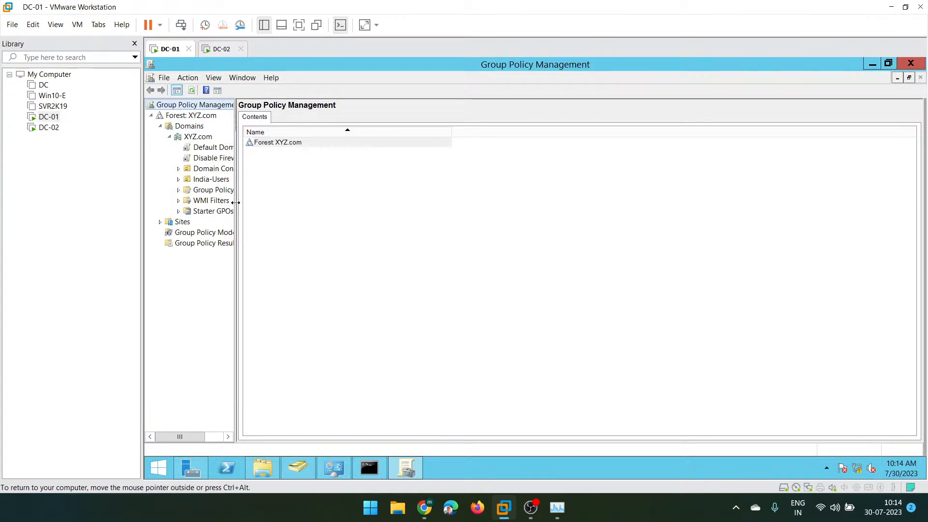
# - Select the Disable Firewall GPO and dismiss the link notice to view its scope
pyautogui.moveTo(235, 203); pyautogui.dragTo(341, 215)
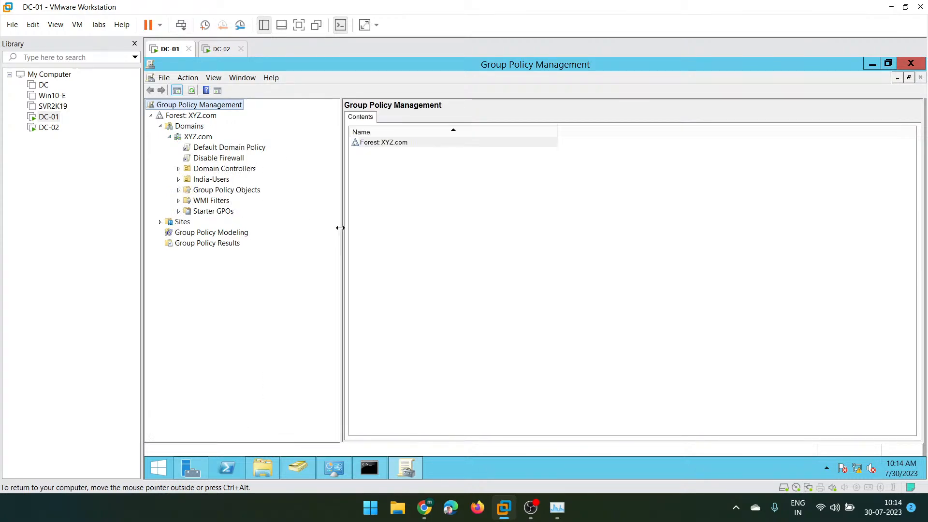
pyautogui.click(205, 159)
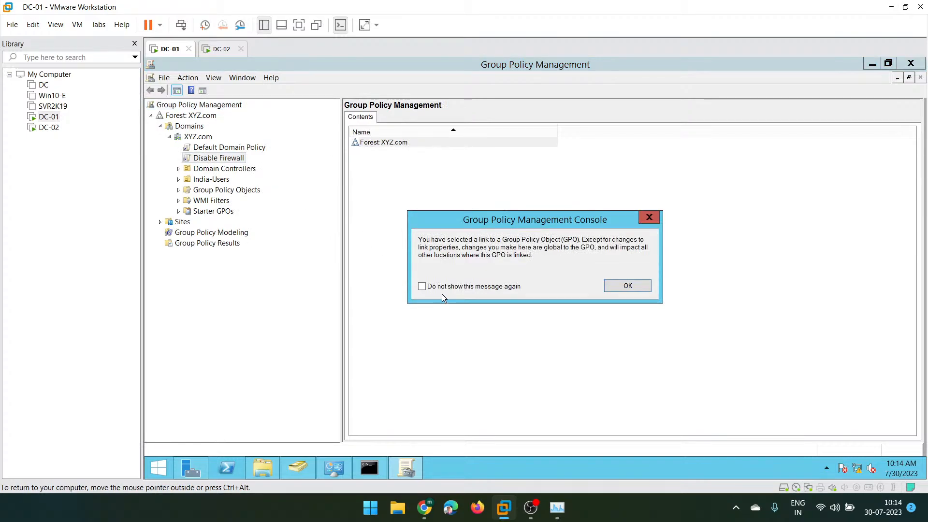
pyautogui.click(456, 287)
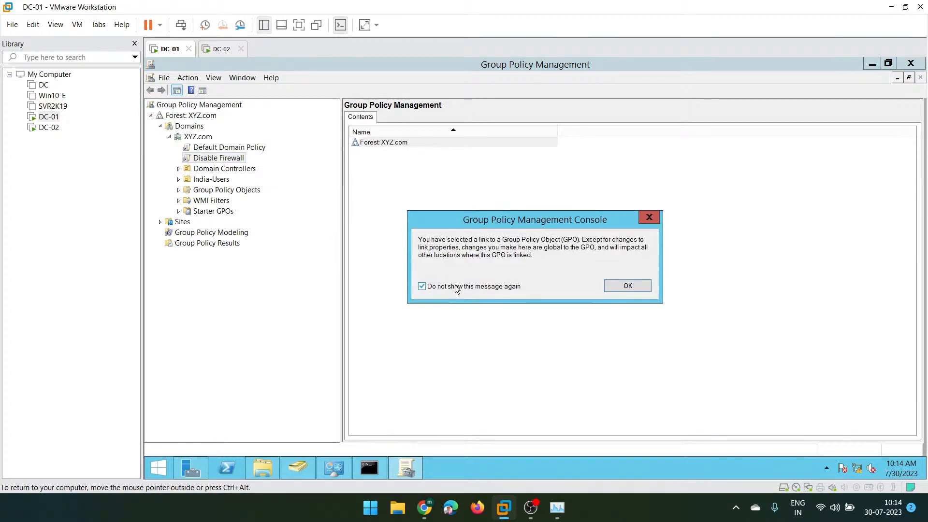
pyautogui.click(626, 286)
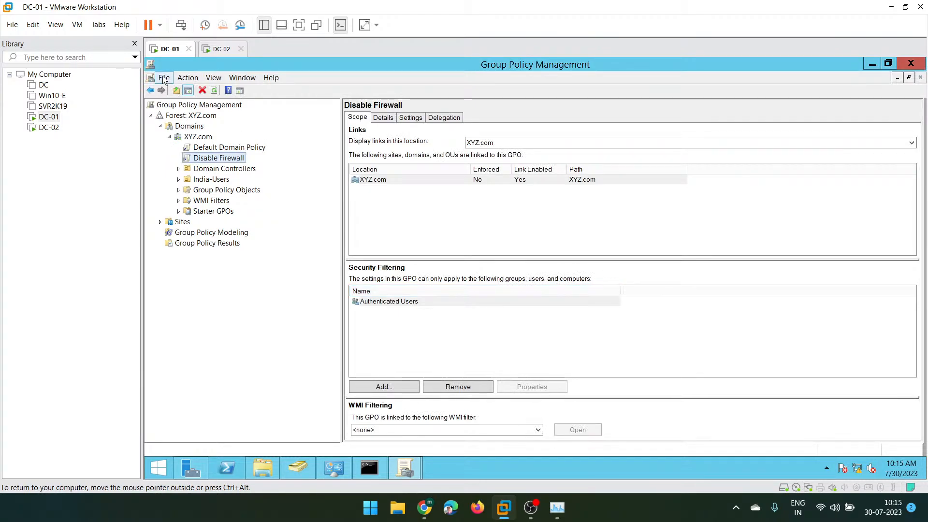
# - Compare the Disable Firewall GPO between the DC-01 and DC-02 tabs, ending on DC-02
pyautogui.click(220, 48)
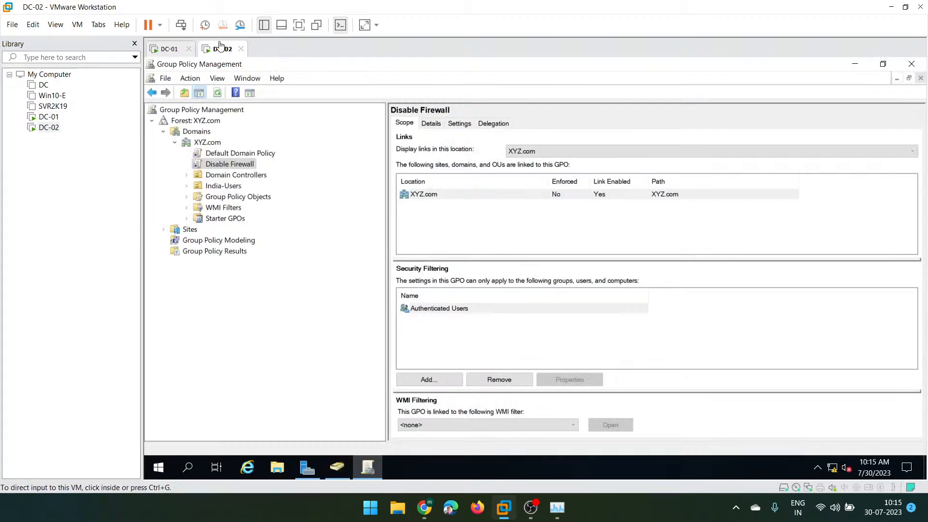
pyautogui.click(151, 48)
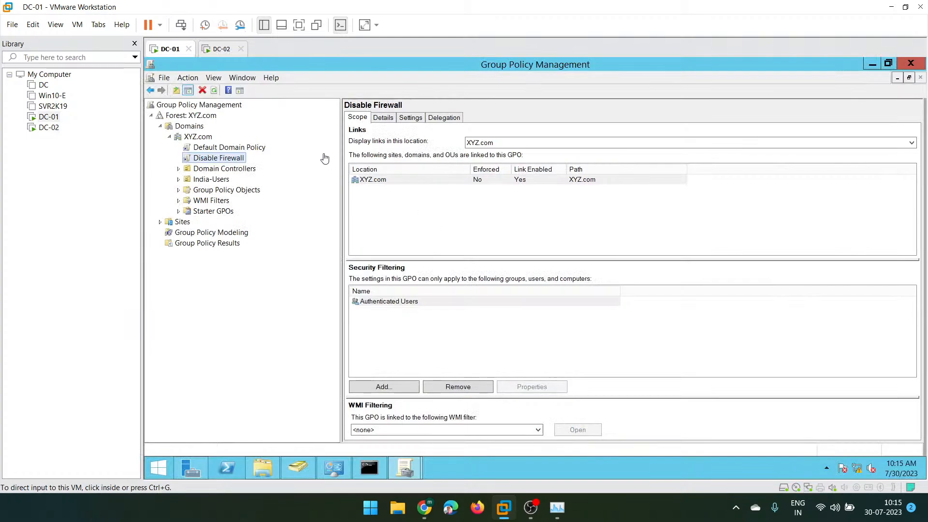
pyautogui.click(226, 49)
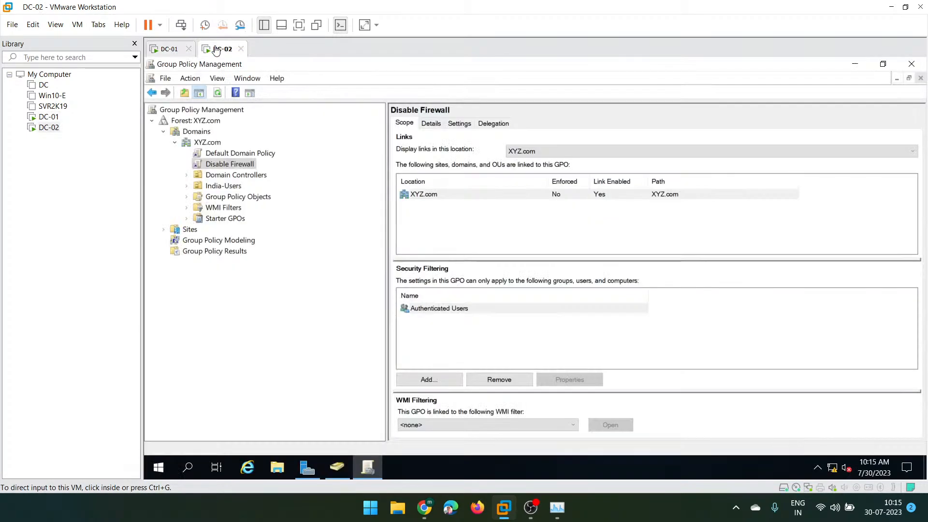
# - Minimize Group Policy Management, Server Manager and VMware, then bring OBS to the front
pyautogui.click(557, 244)
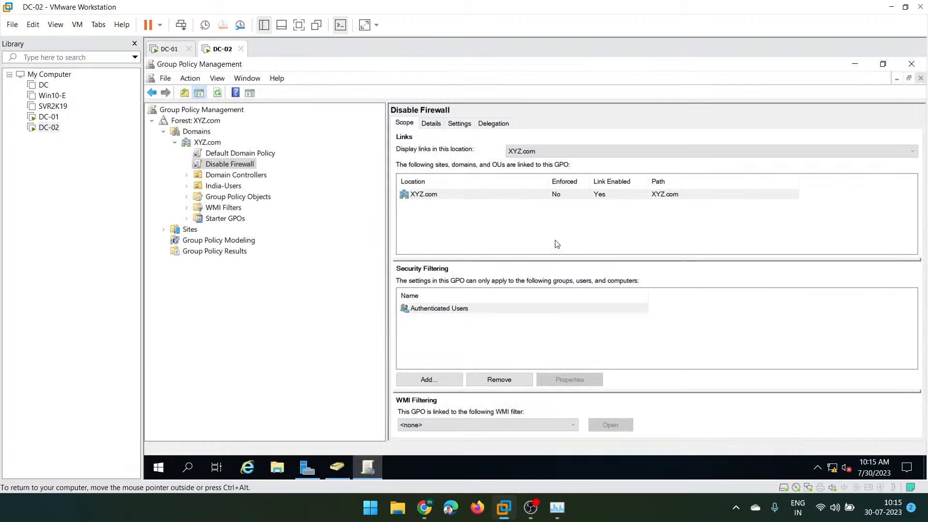
pyautogui.click(856, 64)
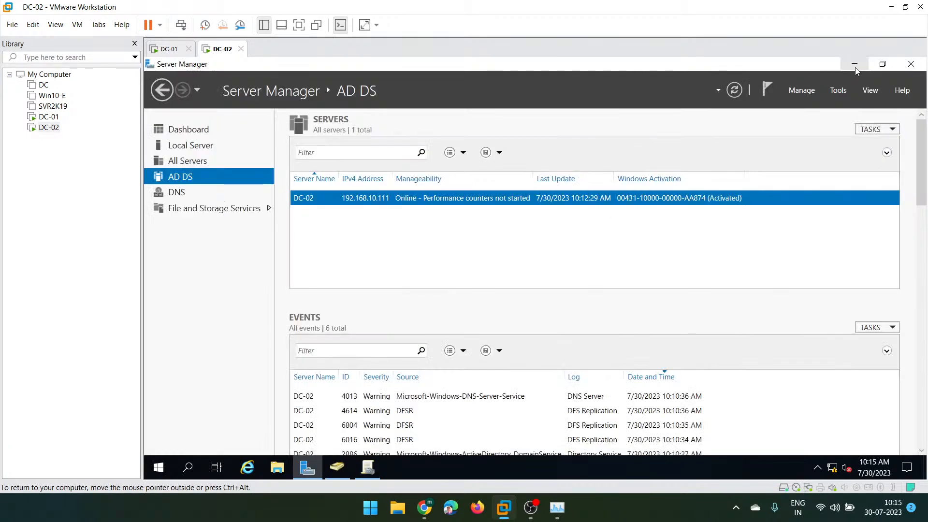
pyautogui.click(855, 65)
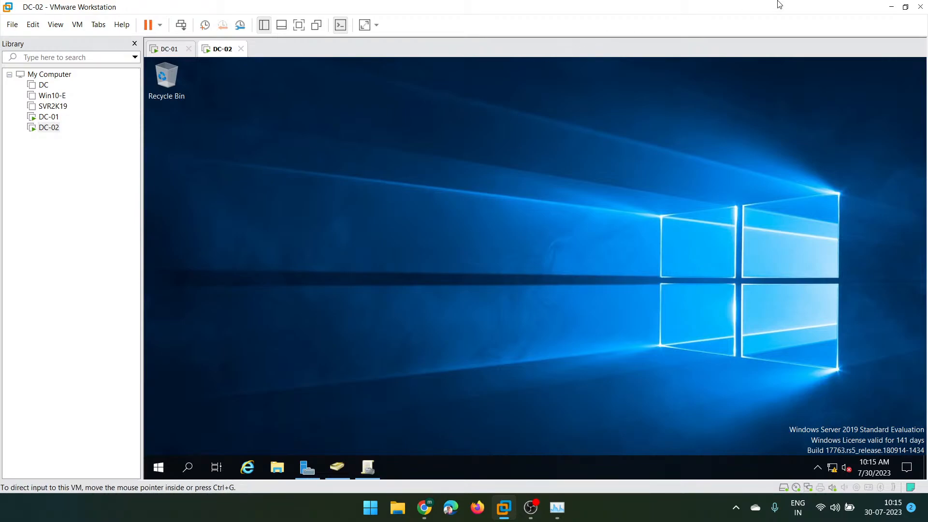
pyautogui.click(890, 7)
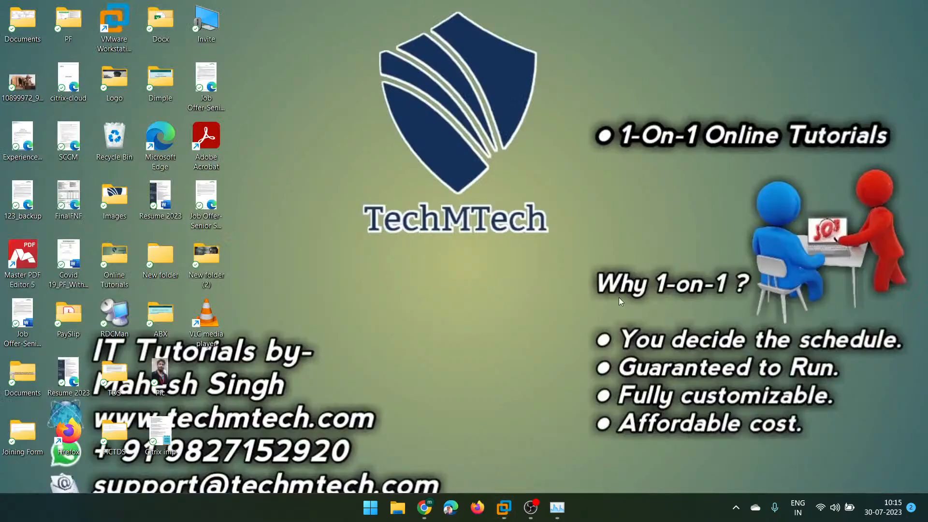
pyautogui.click(532, 512)
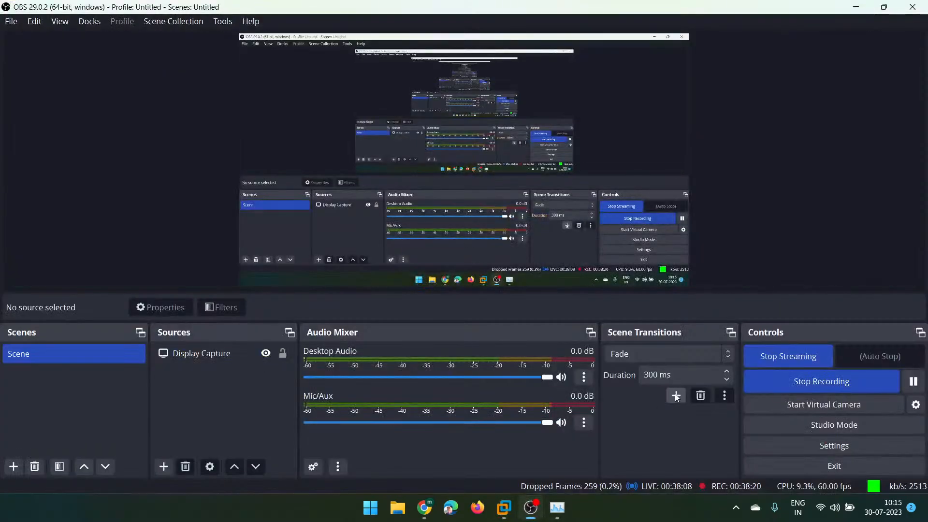